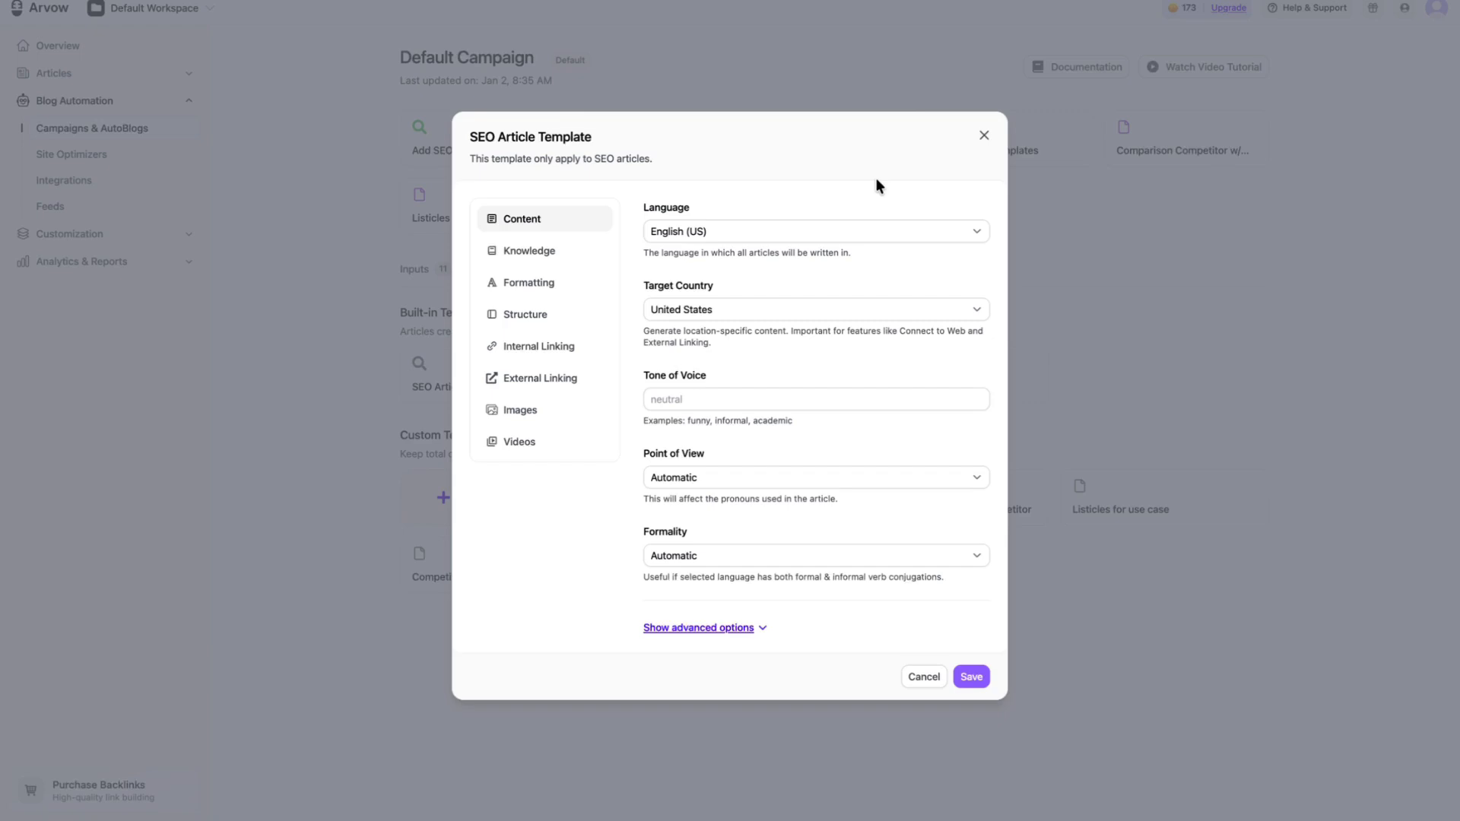
Step: Examine the SEO Article Template's settings from Knowledge and Formatting through Linking, Images and Videos, and close it without changes
left_click(567, 251)
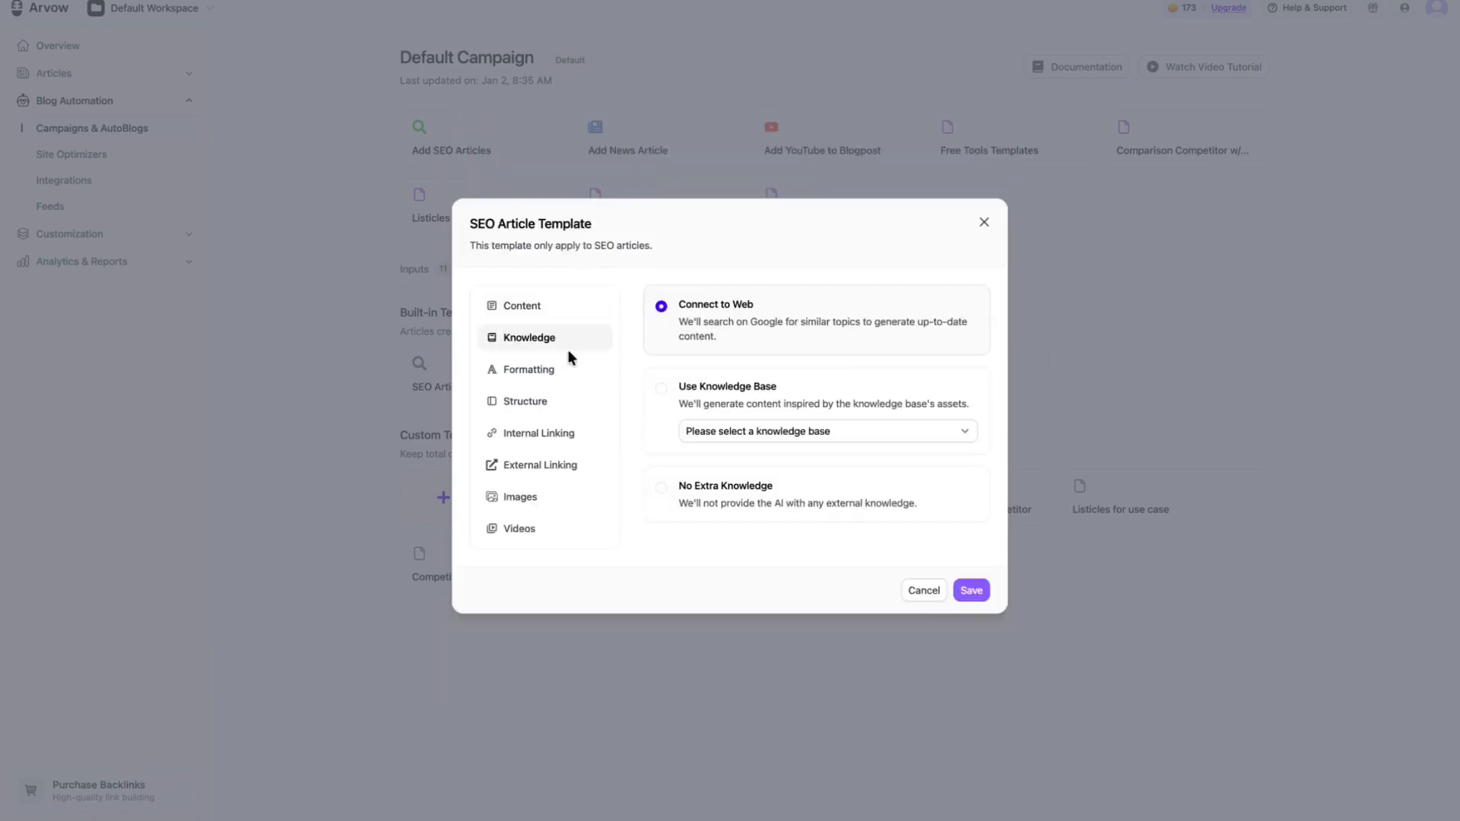
left_click(568, 370)
left_click(567, 390)
left_click(562, 432)
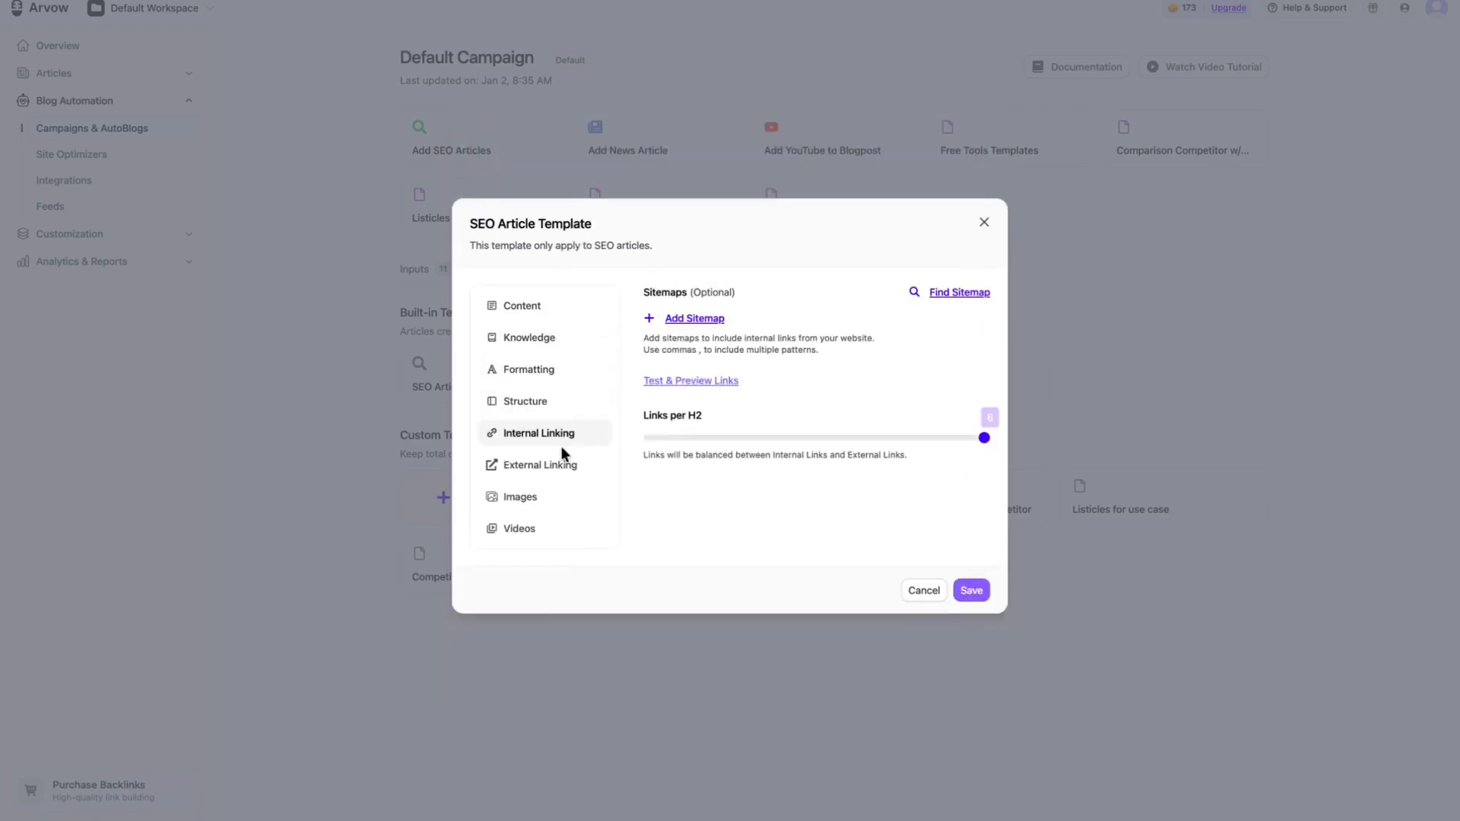
left_click(561, 464)
left_click(557, 498)
left_click(555, 521)
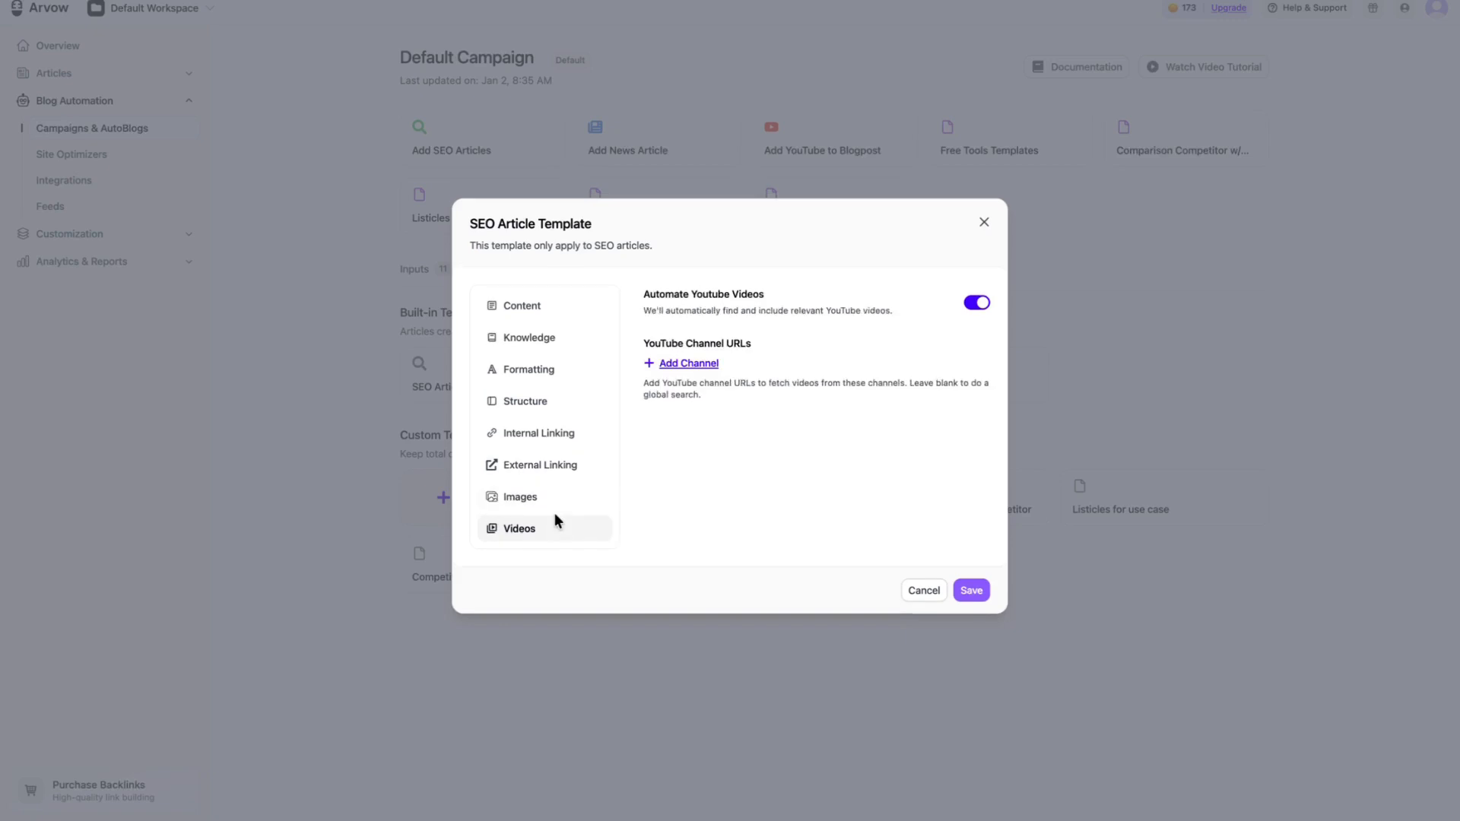
left_click(539, 306)
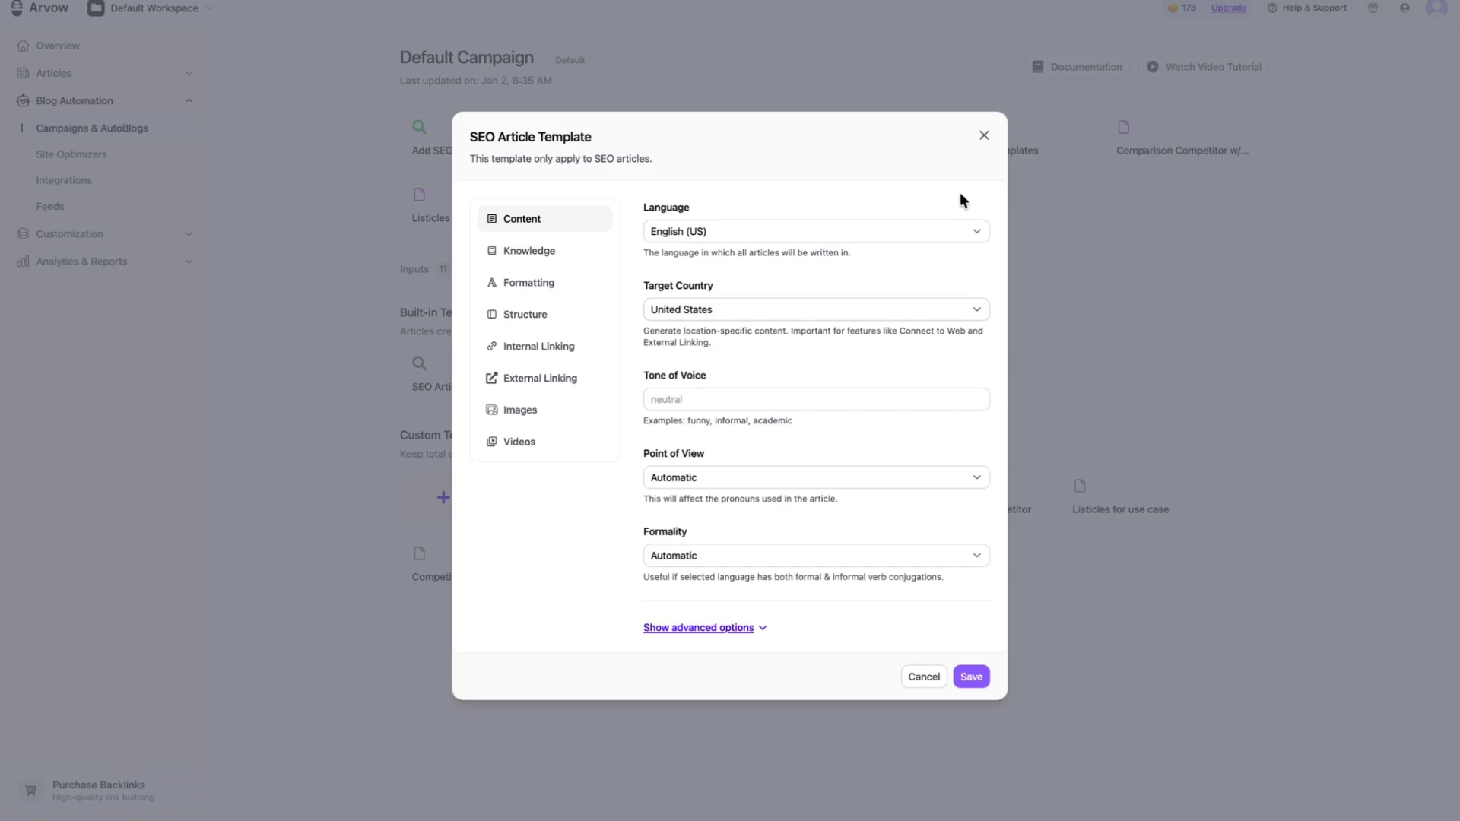
left_click(983, 137)
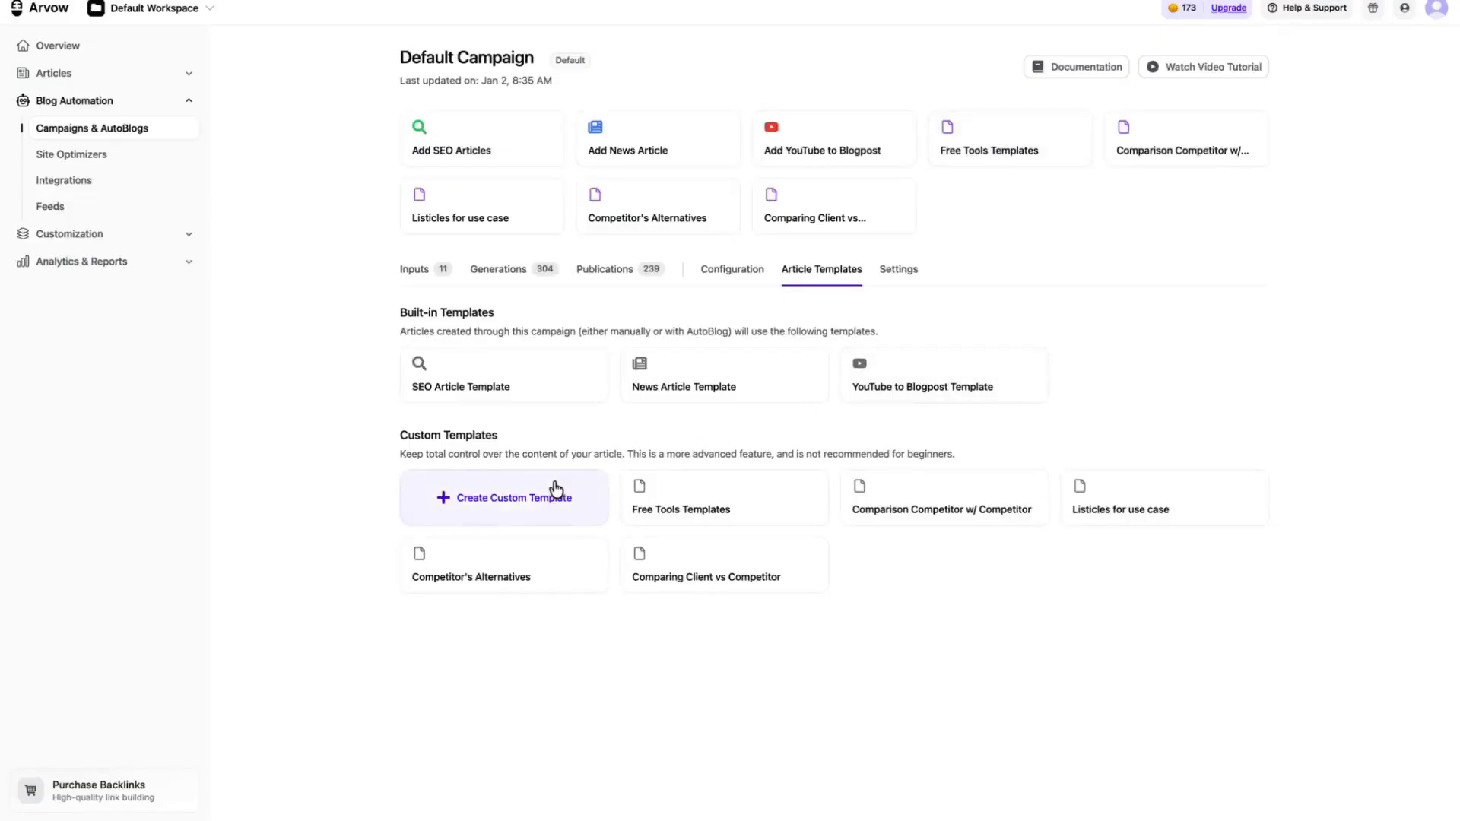
Step: Examine the blank custom template form and the Plumbing Services in Barnet article preview, and close the form without saving
left_click(536, 498)
left_click(977, 581)
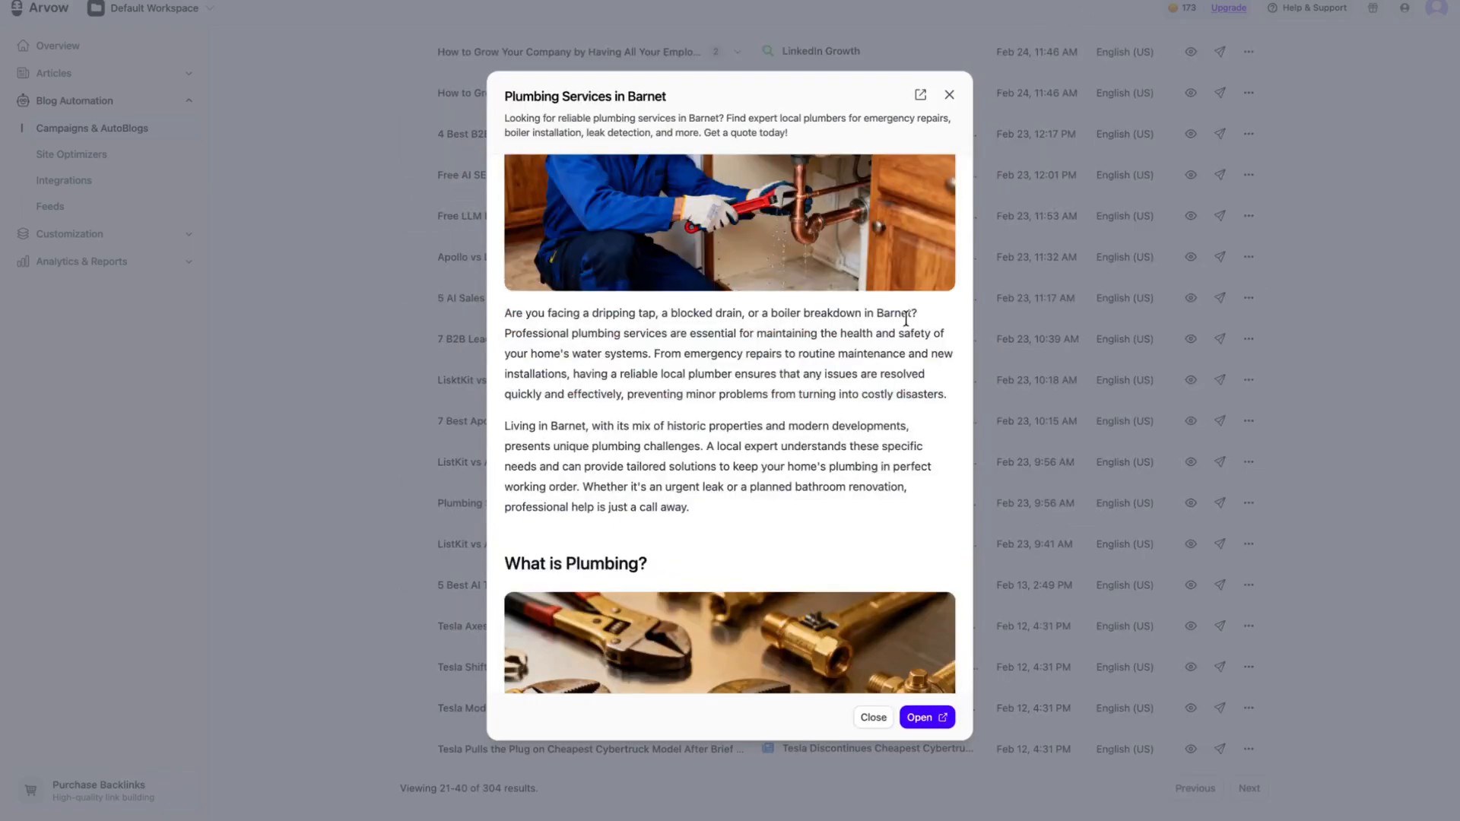
scroll(906, 320, "down", 5)
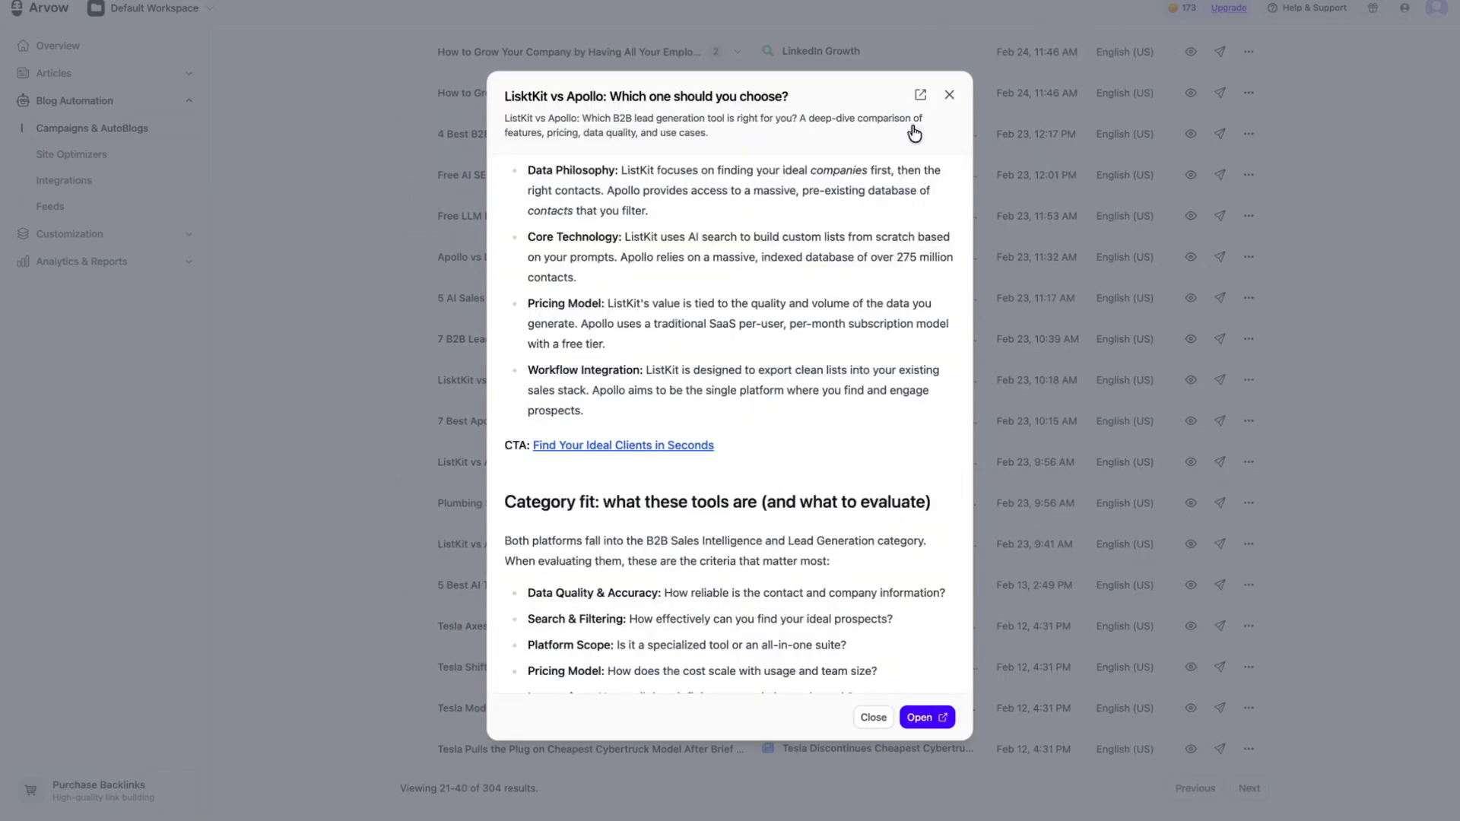
scroll(878, 260, "down", 6)
scroll(878, 260, "down", 2)
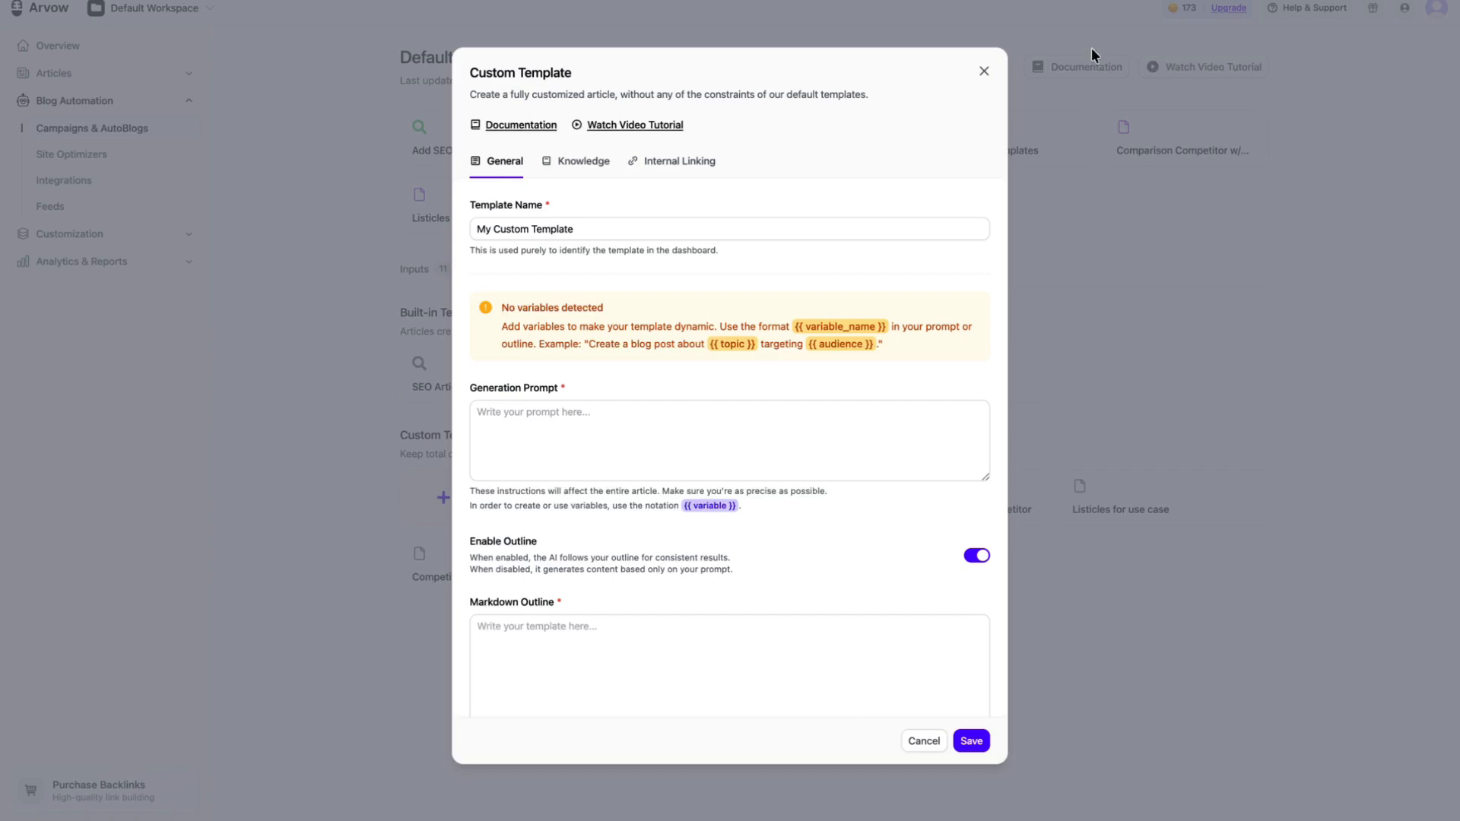
left_click(1082, 199)
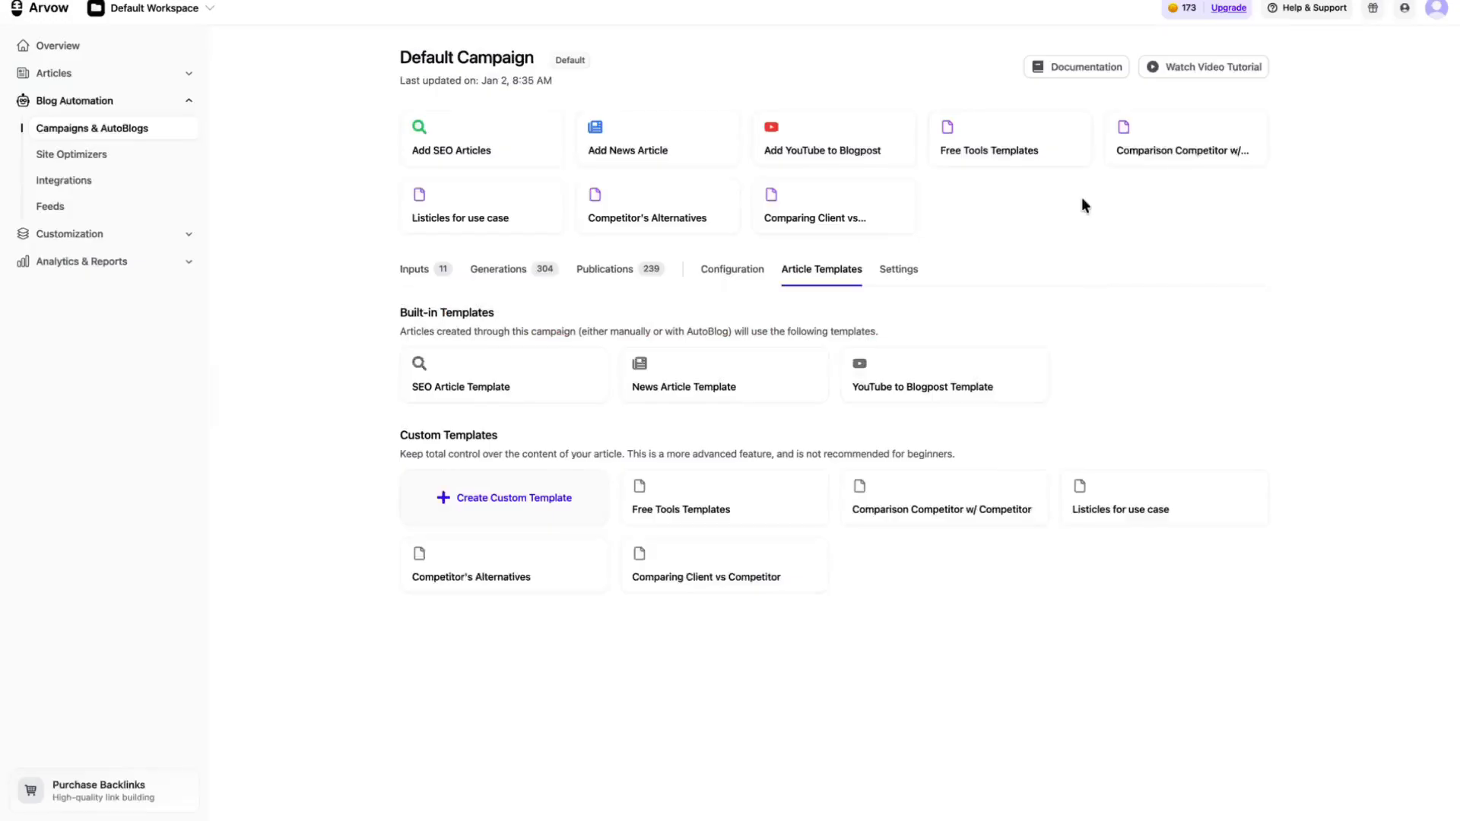
Step: Read through the Cost of Shipping a Car Cross Country article preview, checking its table of contents, images, links and embedded video
left_click(479, 396)
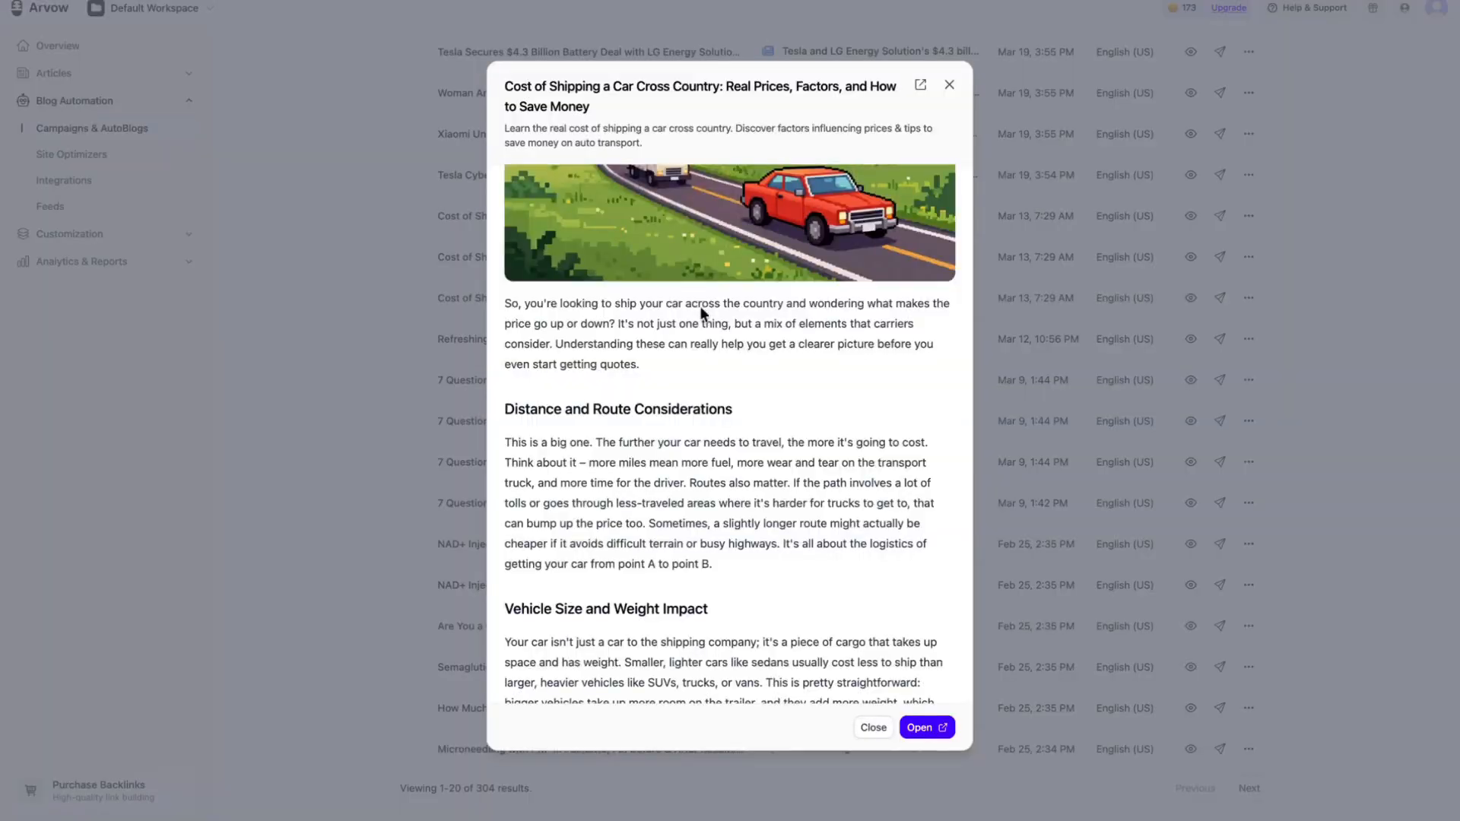
scroll(692, 359, "down", 10)
scroll(692, 359, "up", 15)
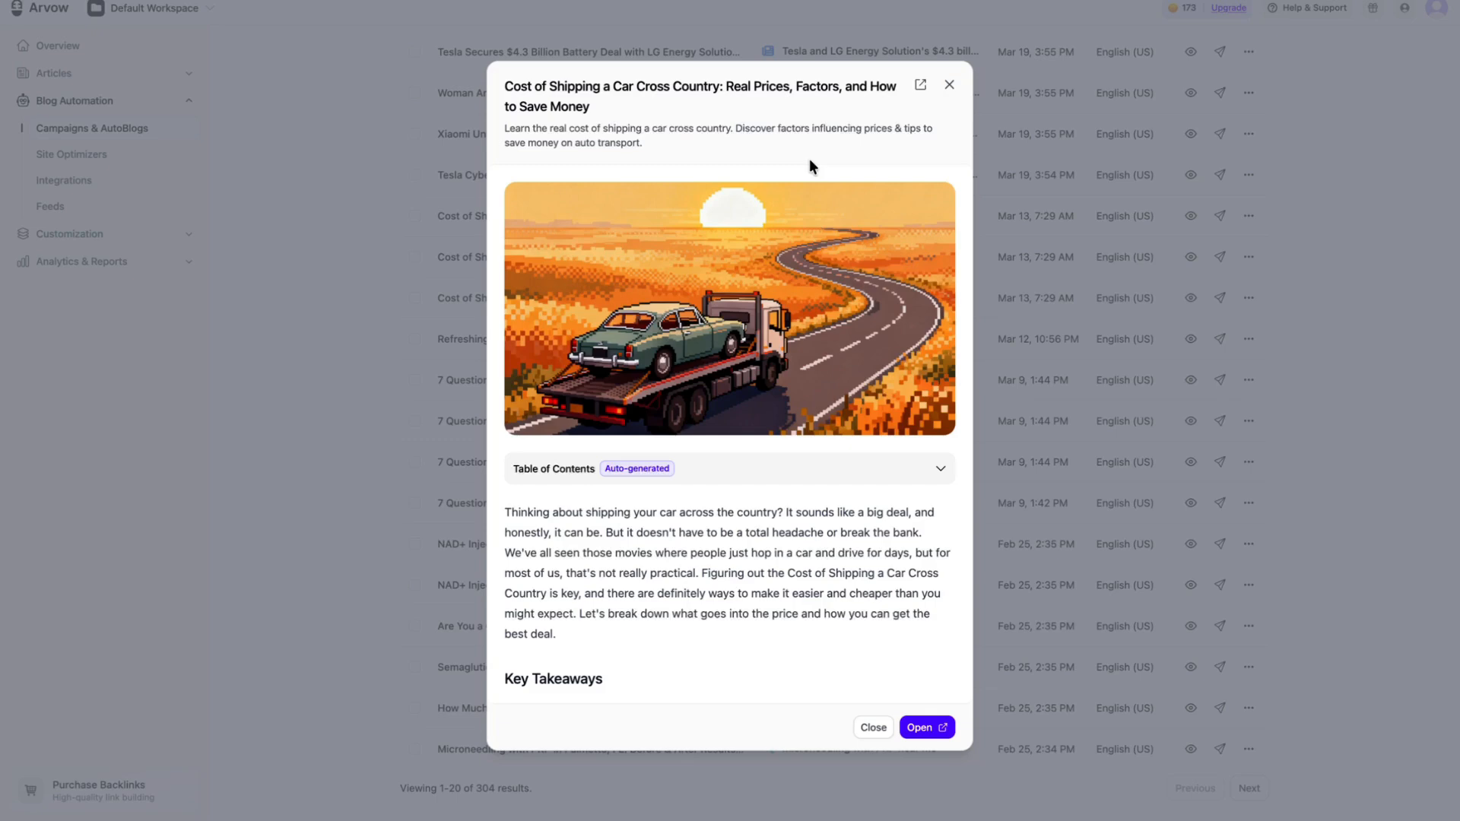
left_click(806, 468)
scroll(806, 468, "down", 10)
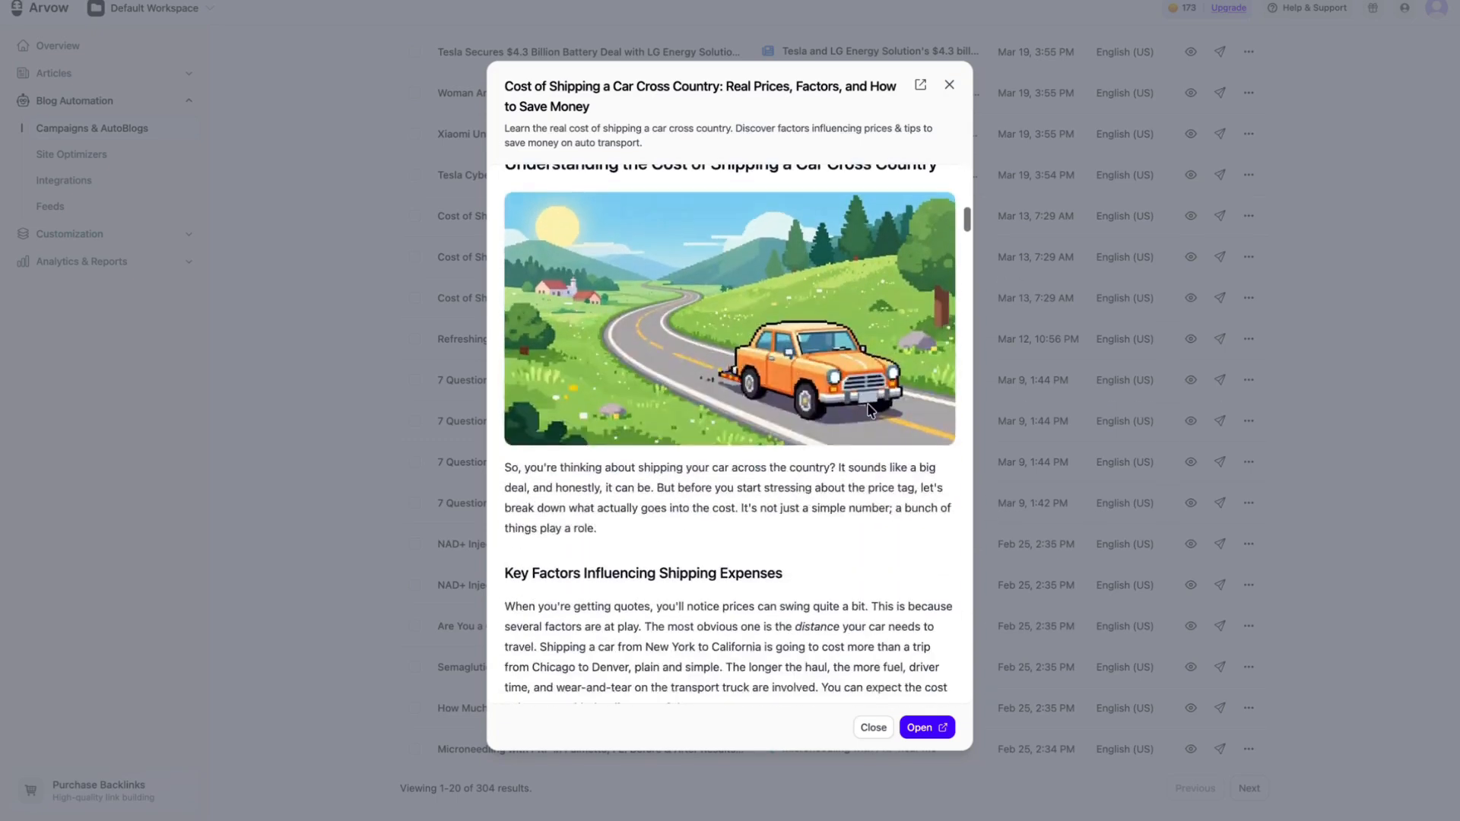
scroll(871, 410, "down", 6)
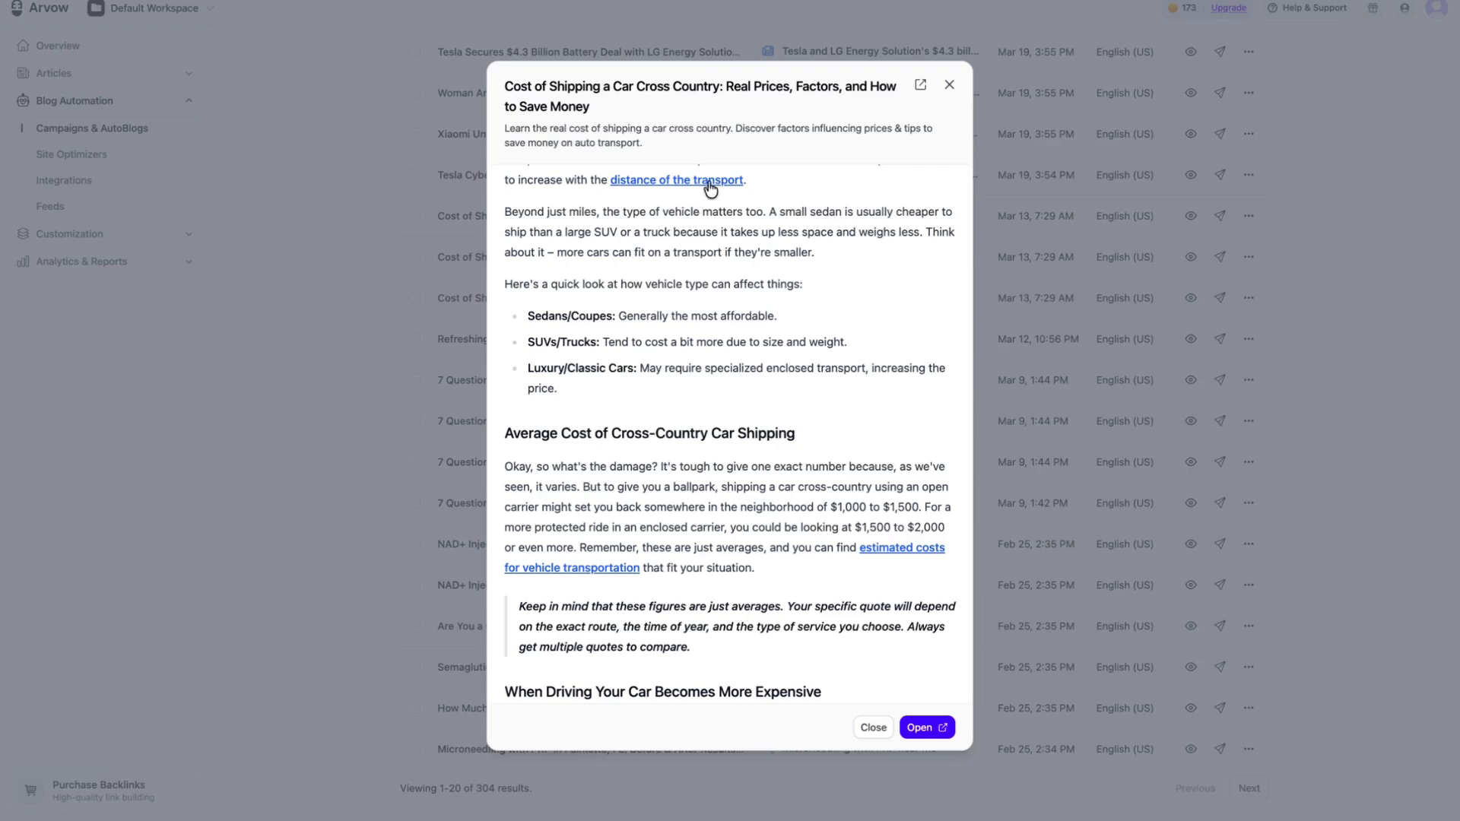
scroll(791, 408, "down", 2)
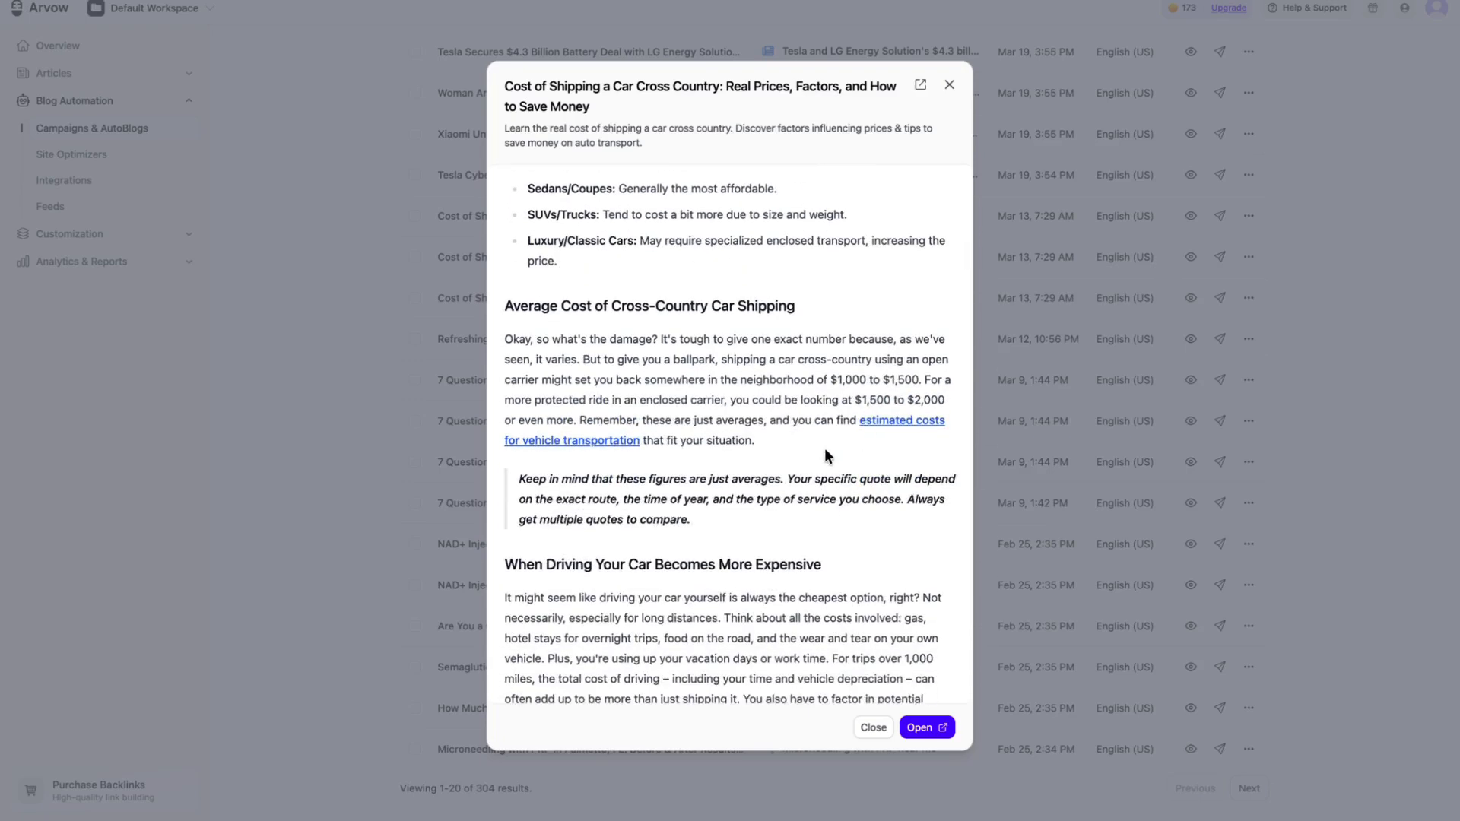
scroll(825, 451, "down", 20)
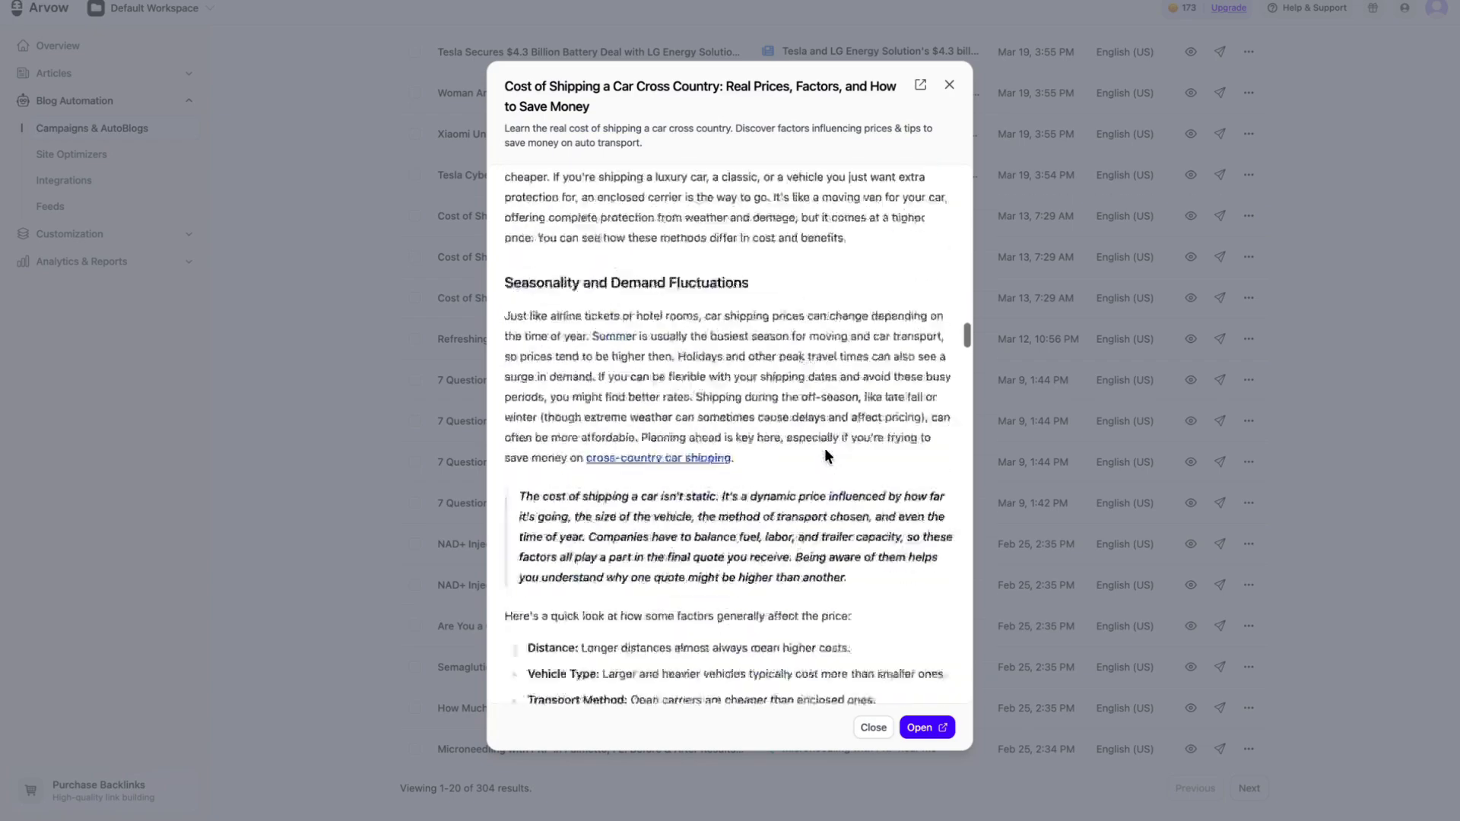
scroll(826, 453, "down", 20)
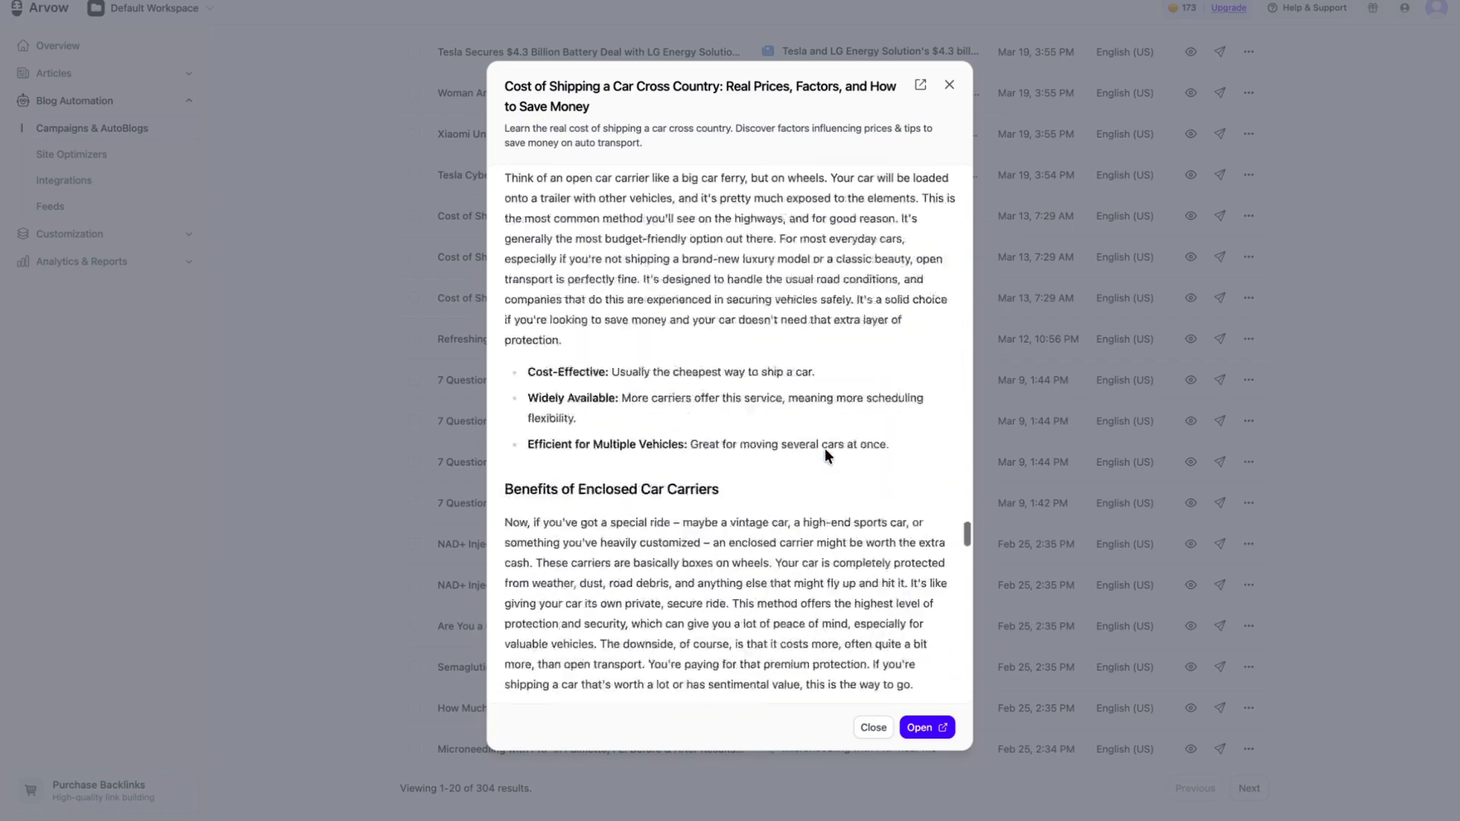
scroll(825, 449, "down", 20)
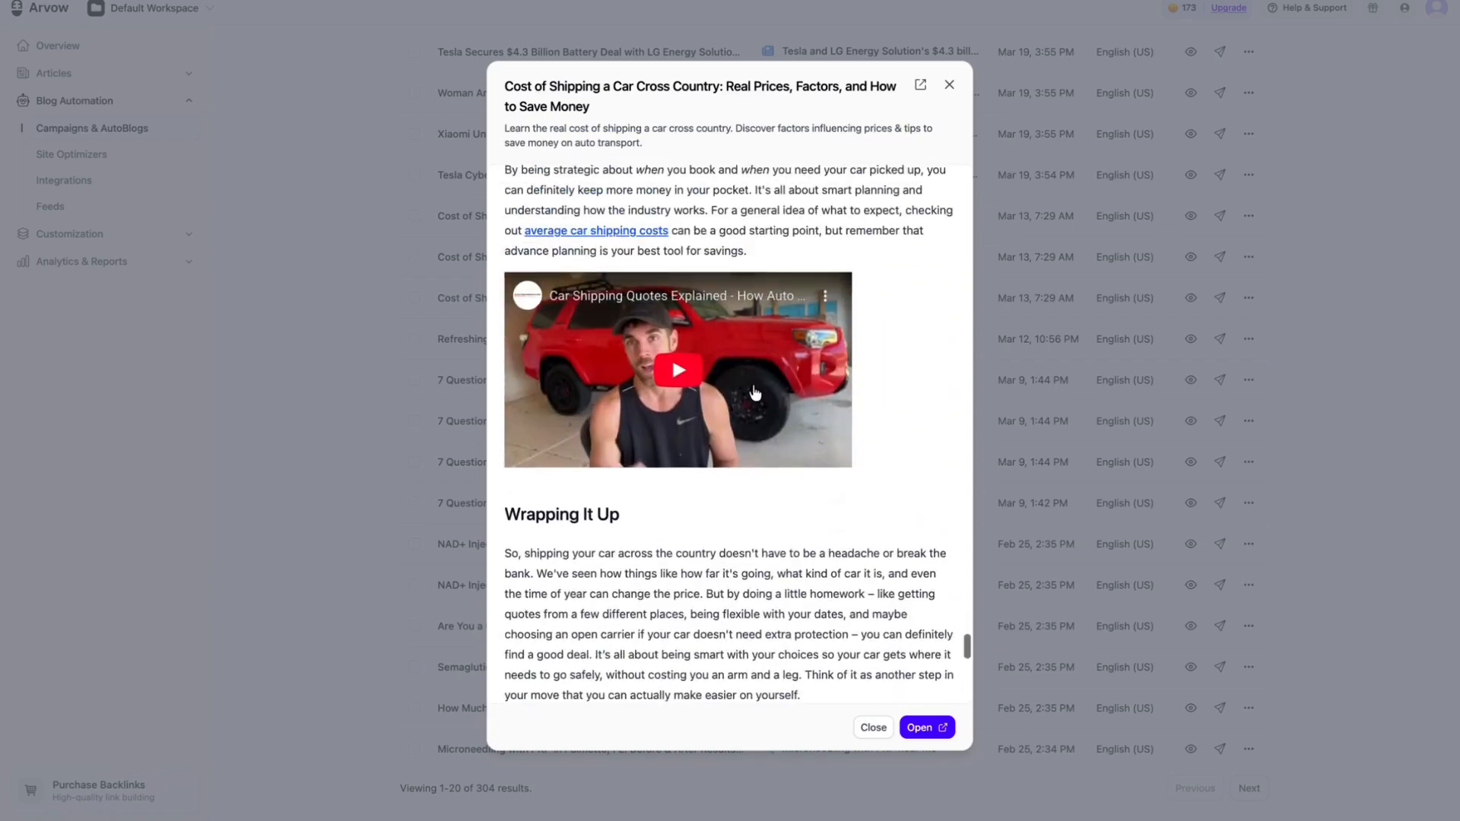
Step: Play the video embedded in the car shipping article, review the article back to its beginning, and close the preview
left_click(754, 392)
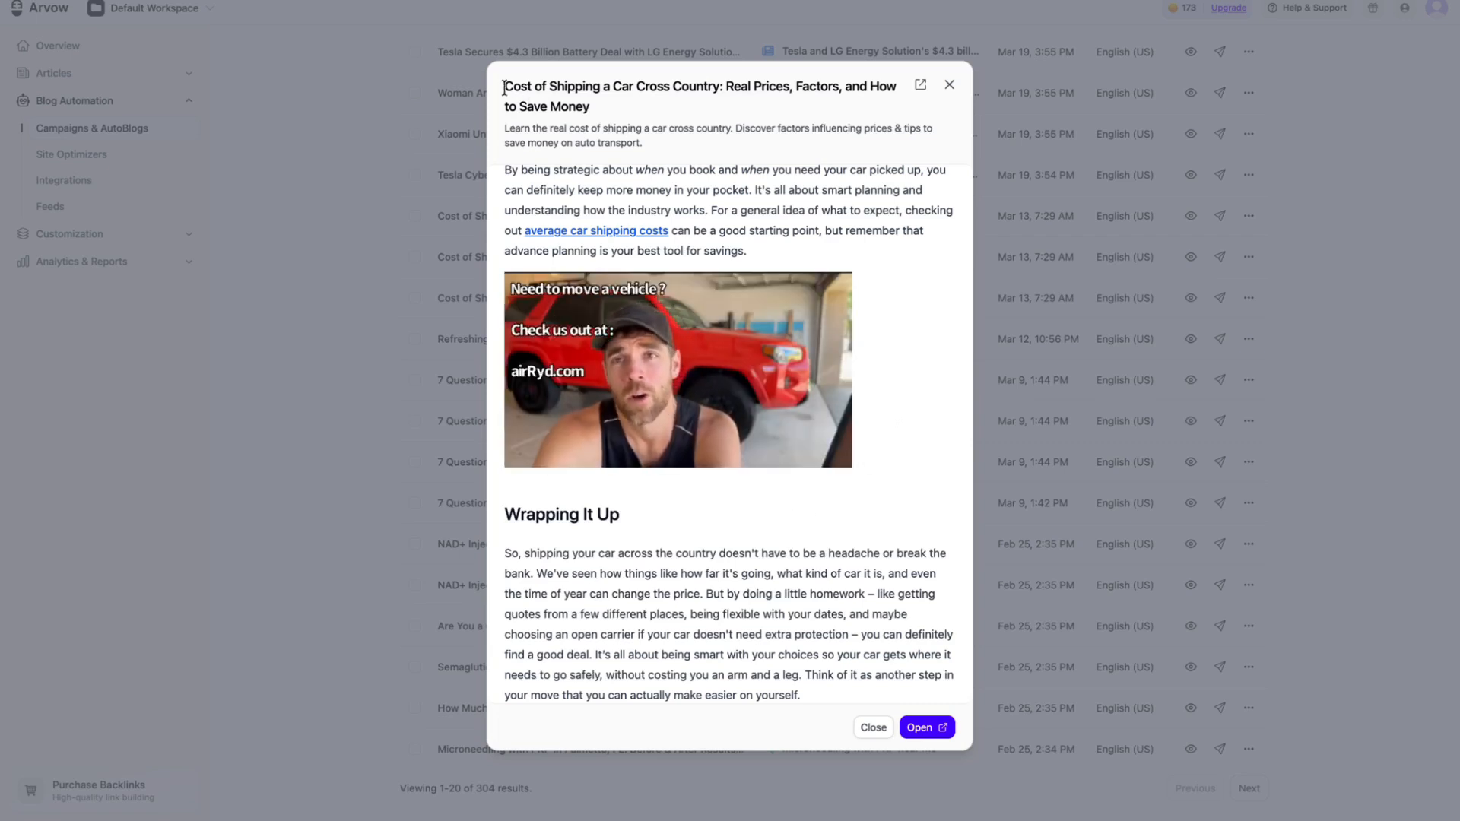
left_click_drag(505, 88, 591, 103)
left_click(922, 343)
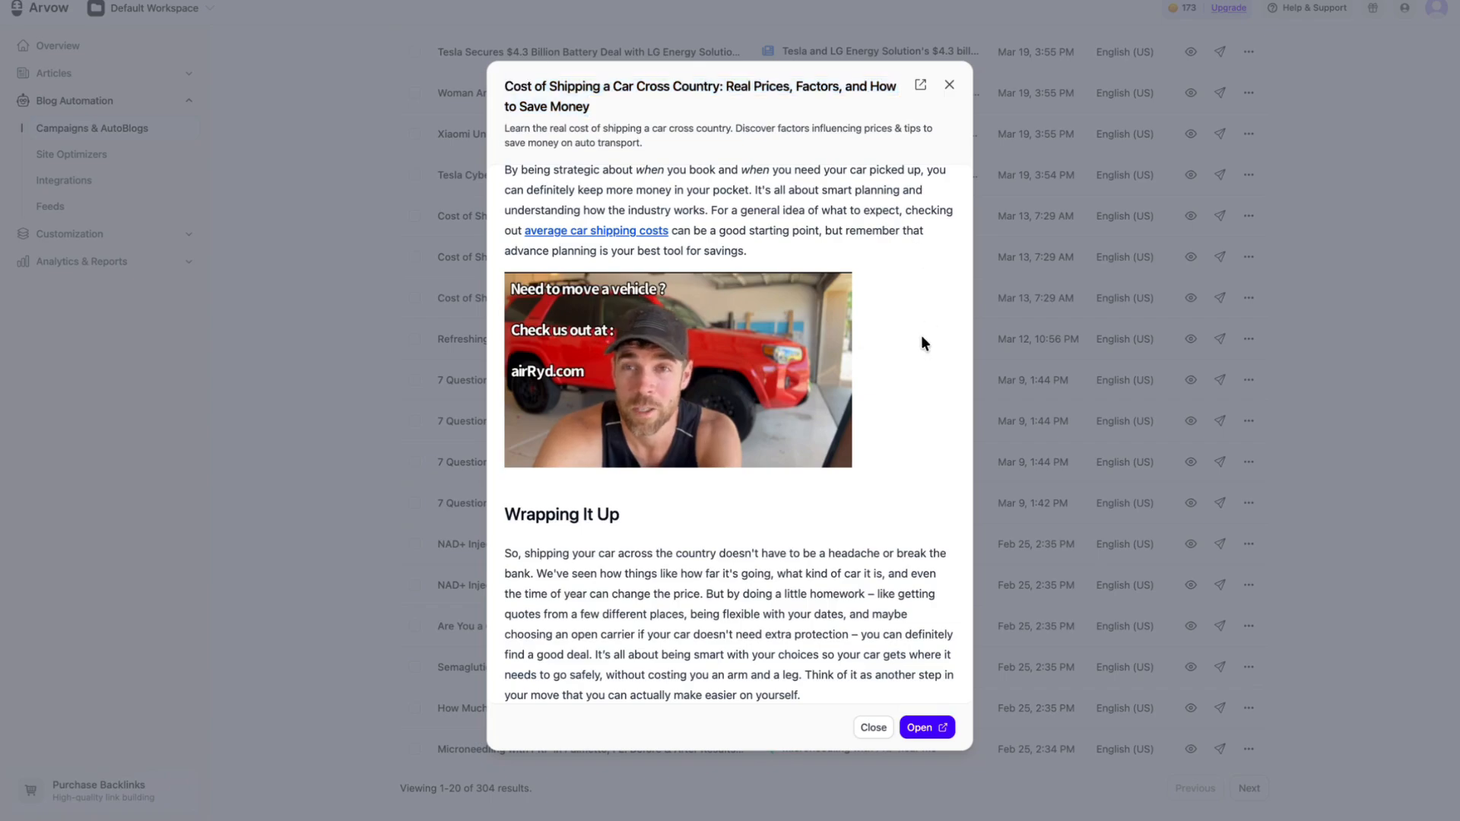
scroll(923, 342, "up", 15)
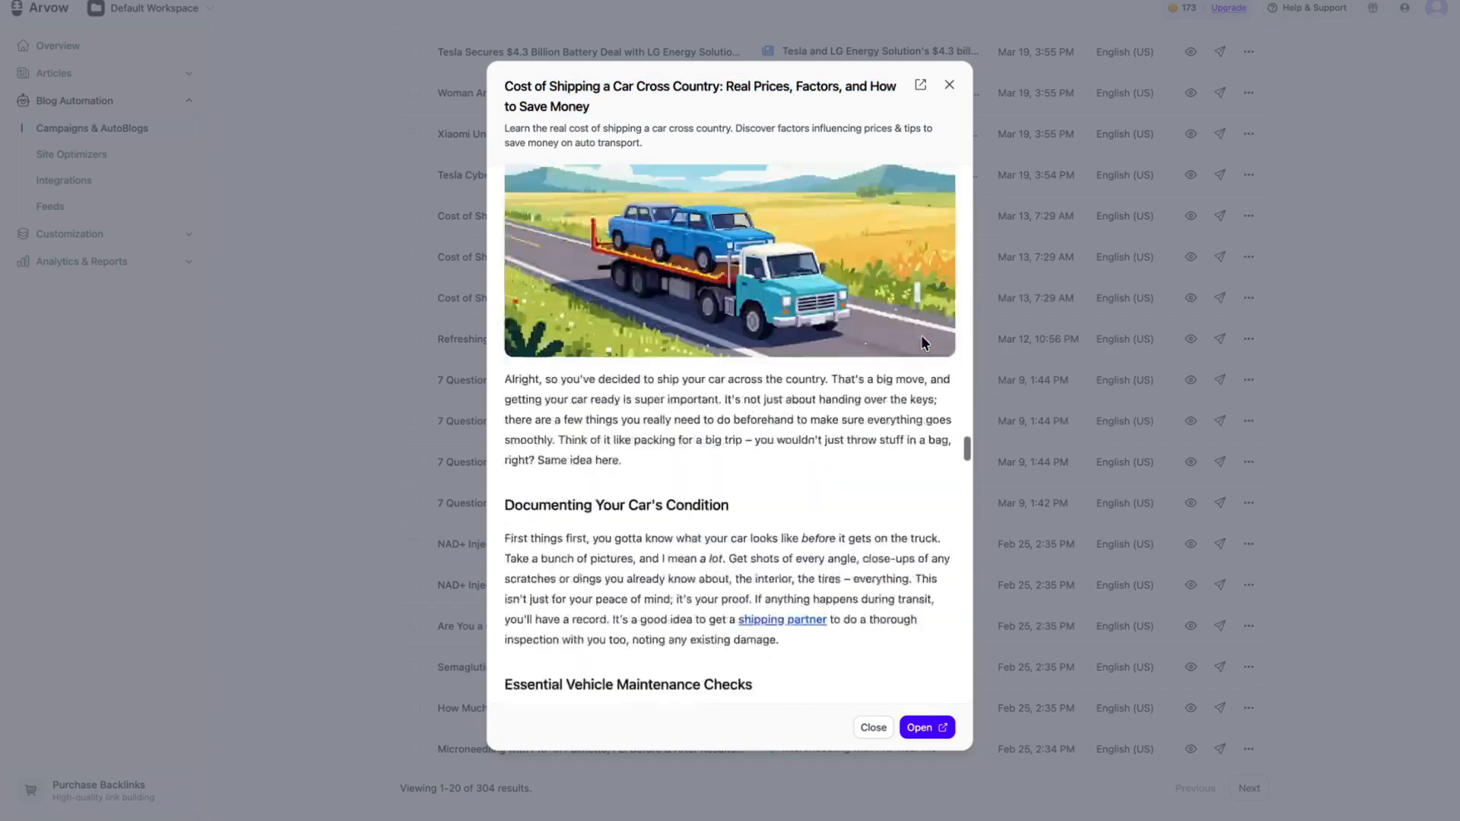
scroll(920, 335, "up", 10)
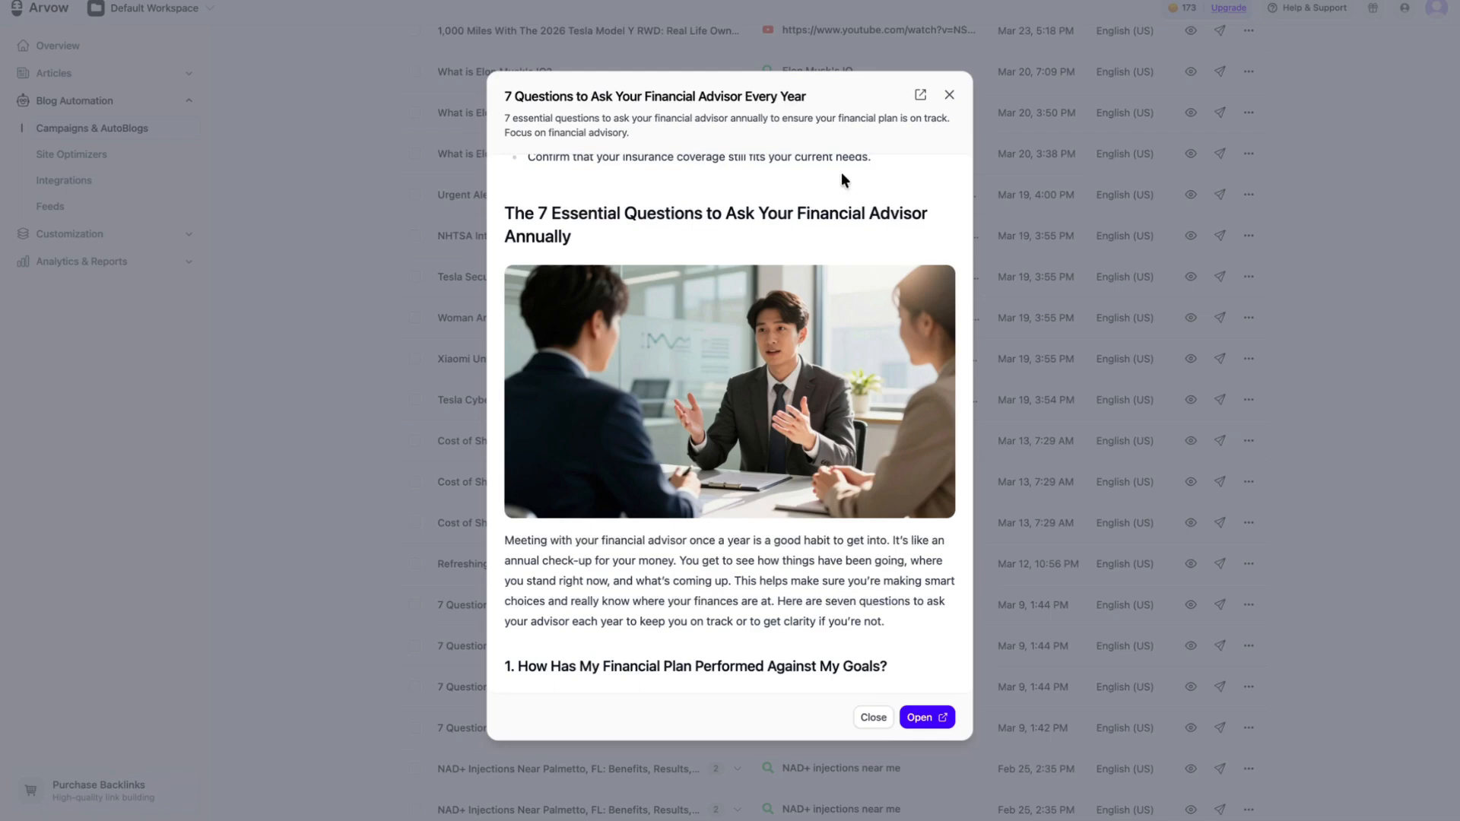
scroll(841, 179, "up", 10)
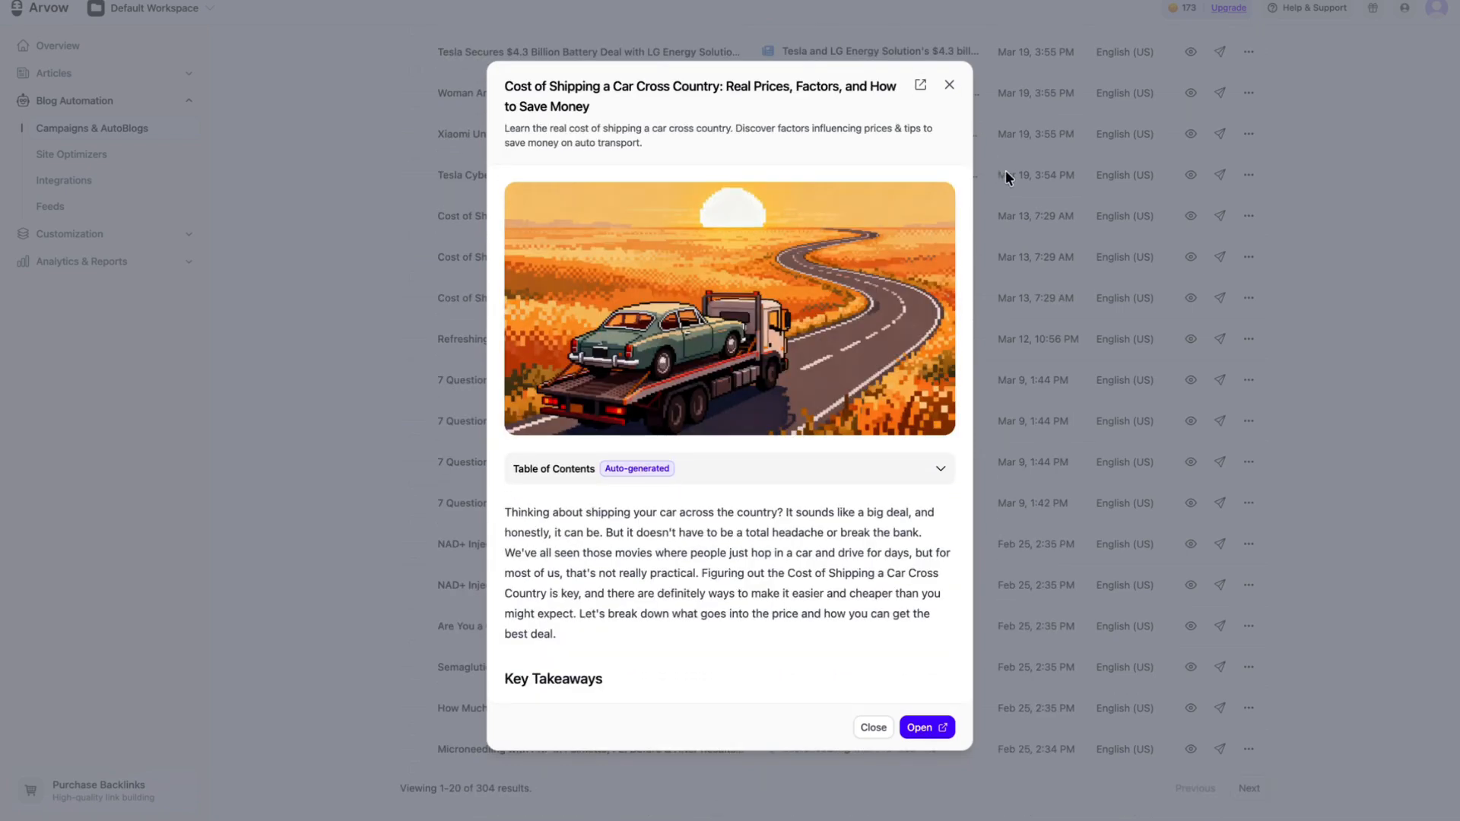
left_click(1005, 172)
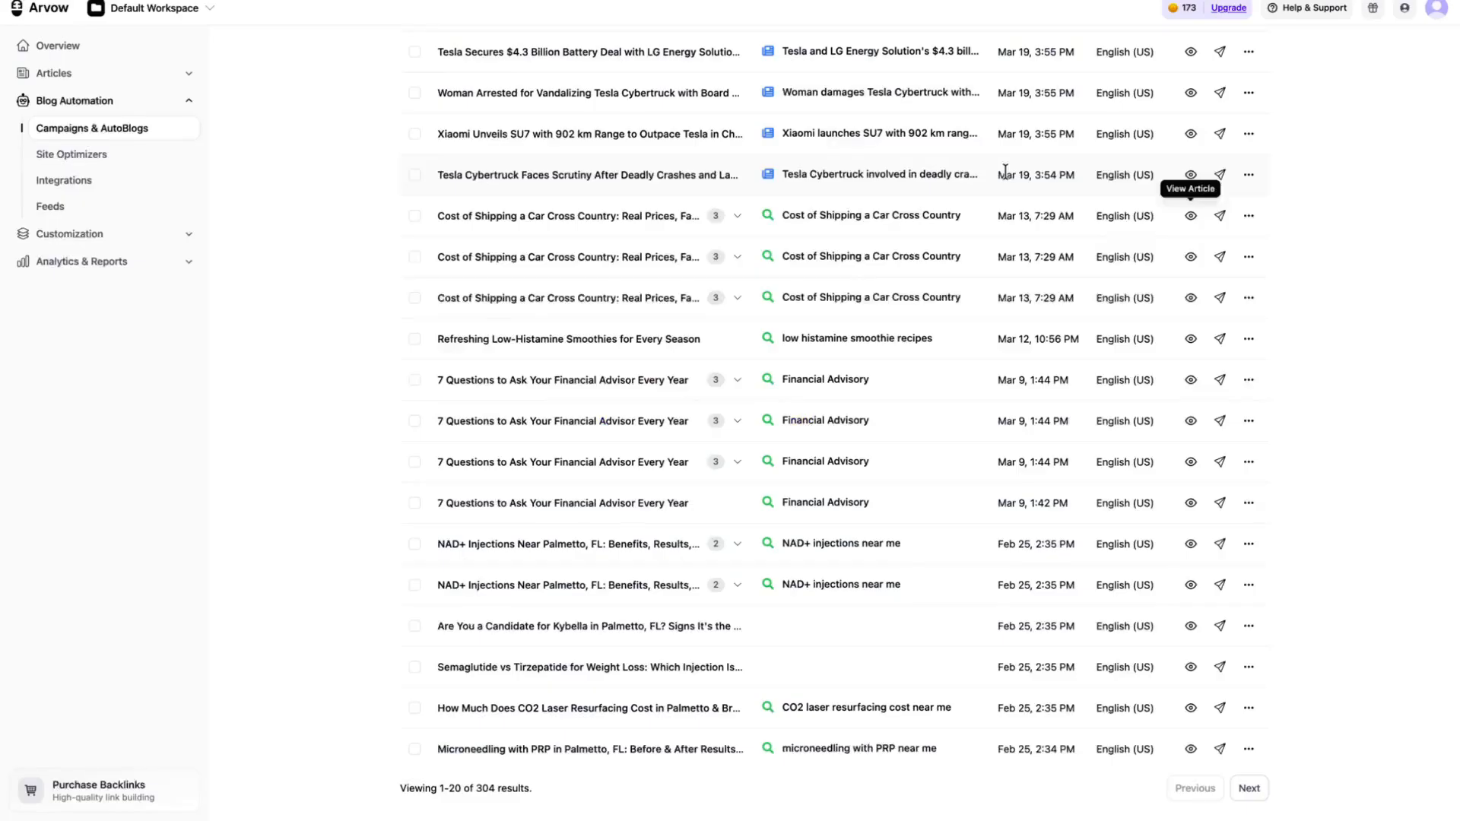
Step: View the Tesla Cybertruck crashes and lawsuits article down to its sources, and close the preview
left_click(1190, 175)
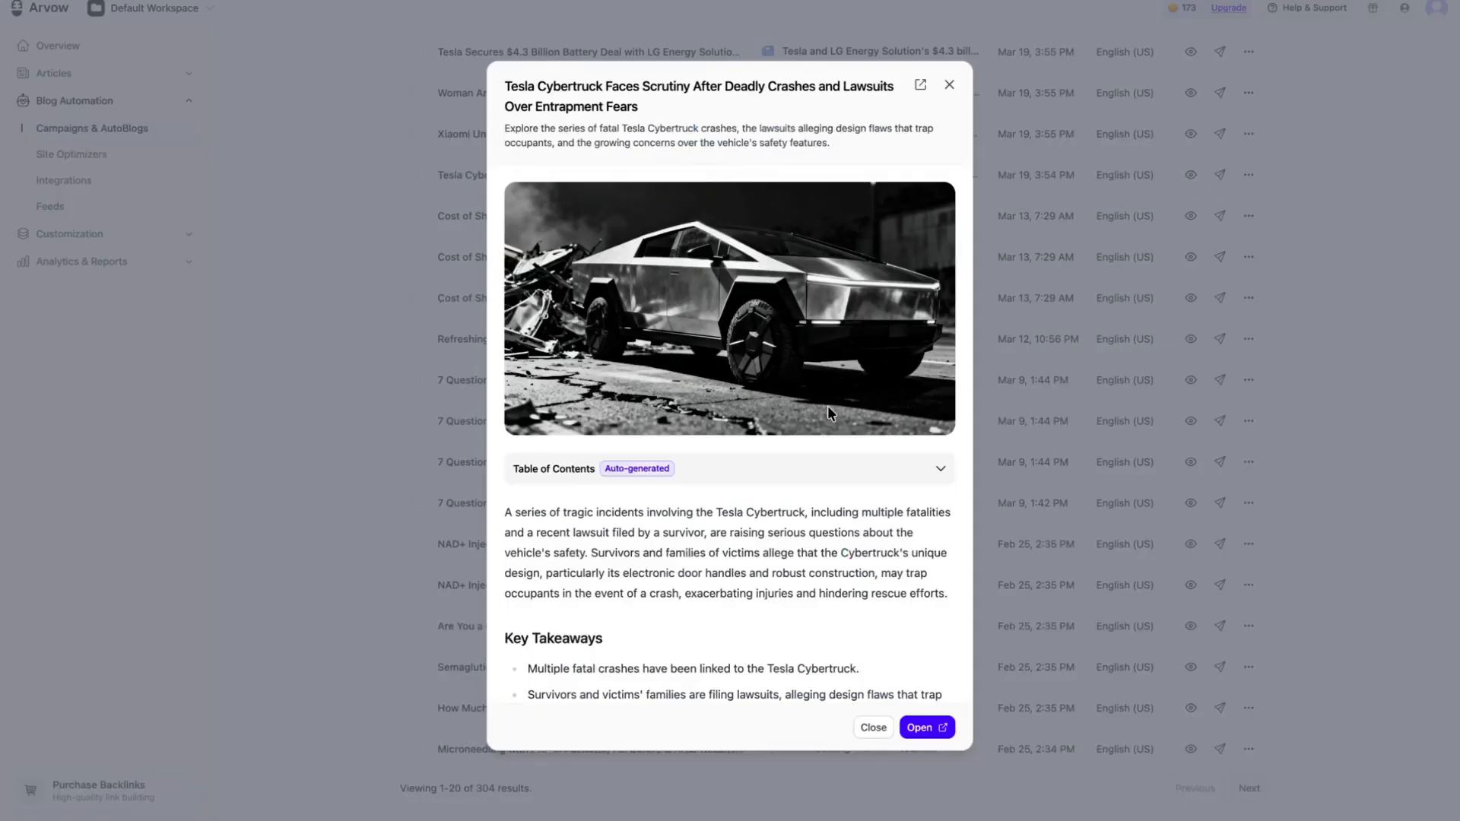
scroll(798, 548, "down", 10)
scroll(798, 548, "down", 15)
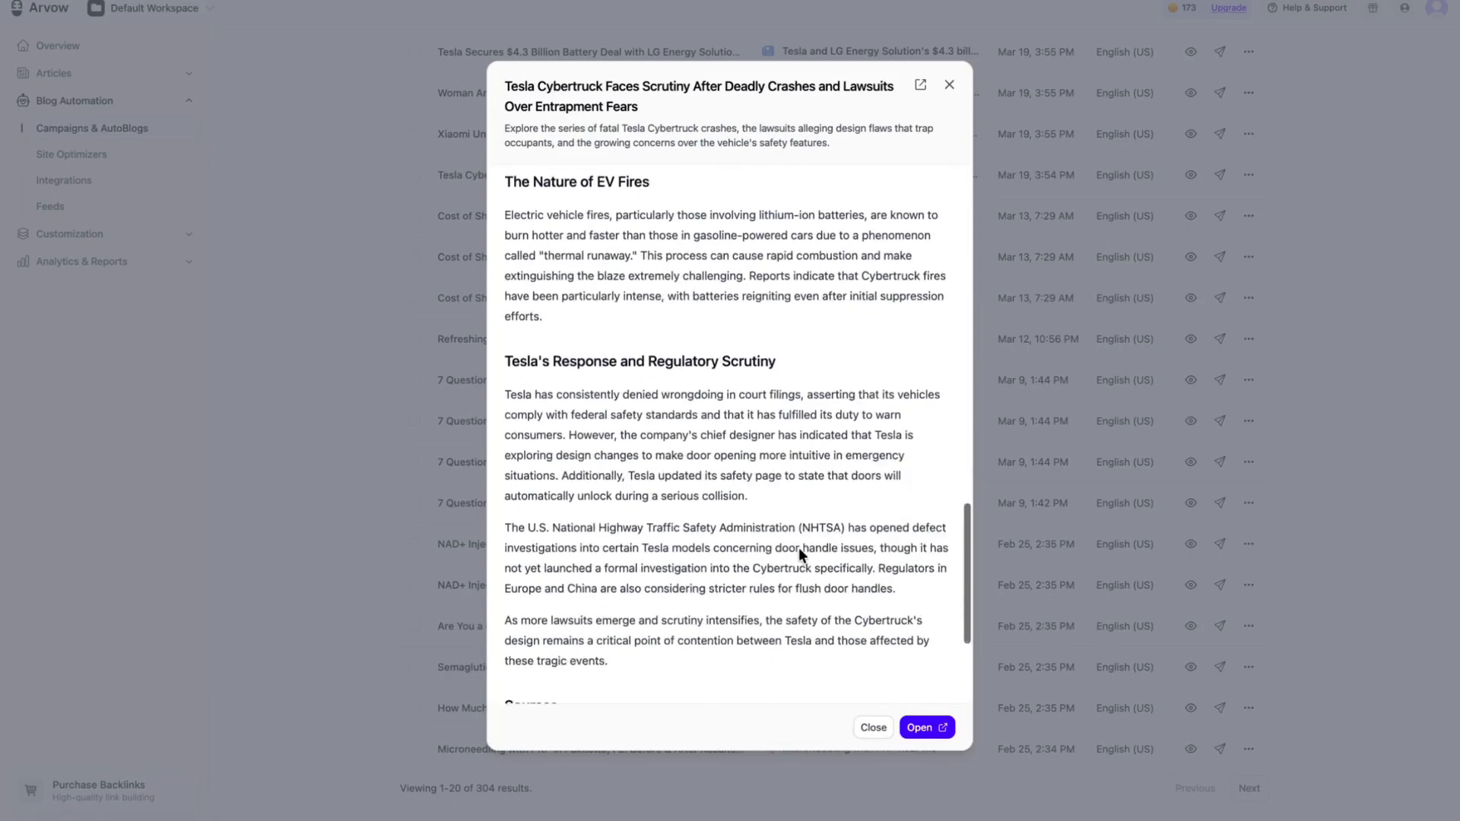
left_click_drag(914, 677, 576, 514)
scroll(576, 515, "up", 20)
left_click(1085, 390)
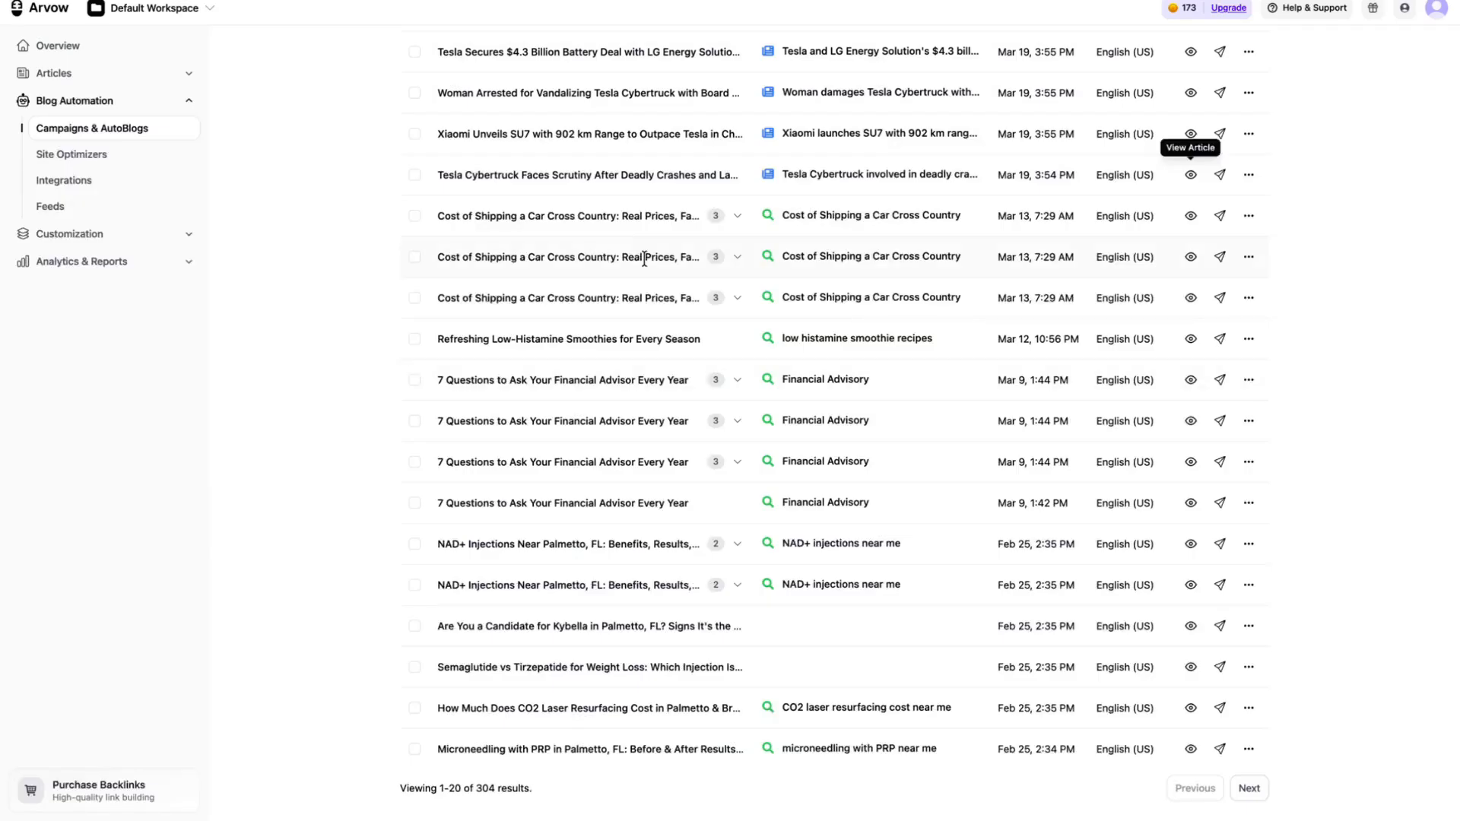
Step: Open the built-in SEO Article Template from the Default Campaign's article templates
left_click(150, 129)
left_click(547, 222)
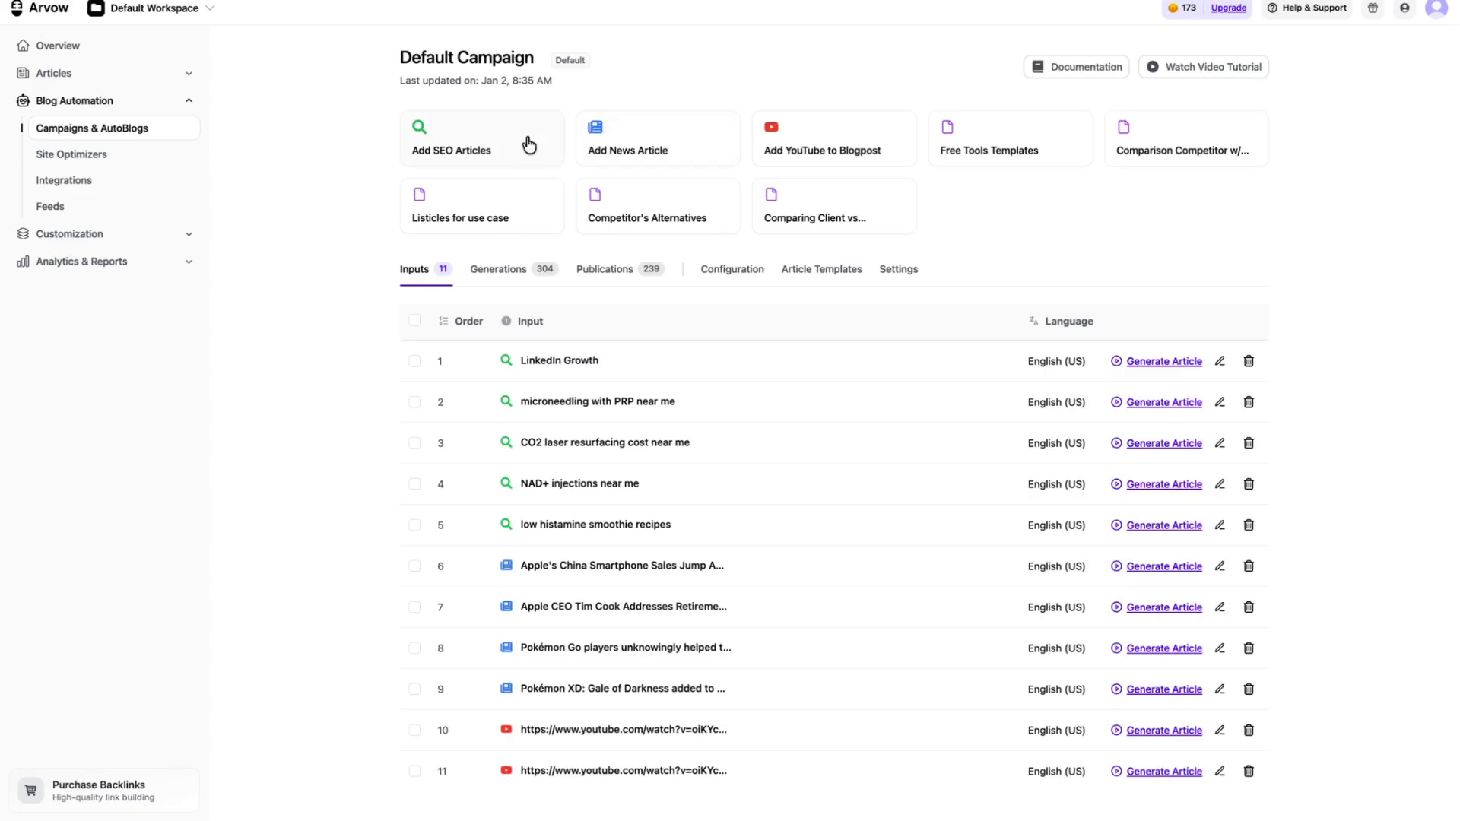
left_click(733, 280)
left_click(800, 269)
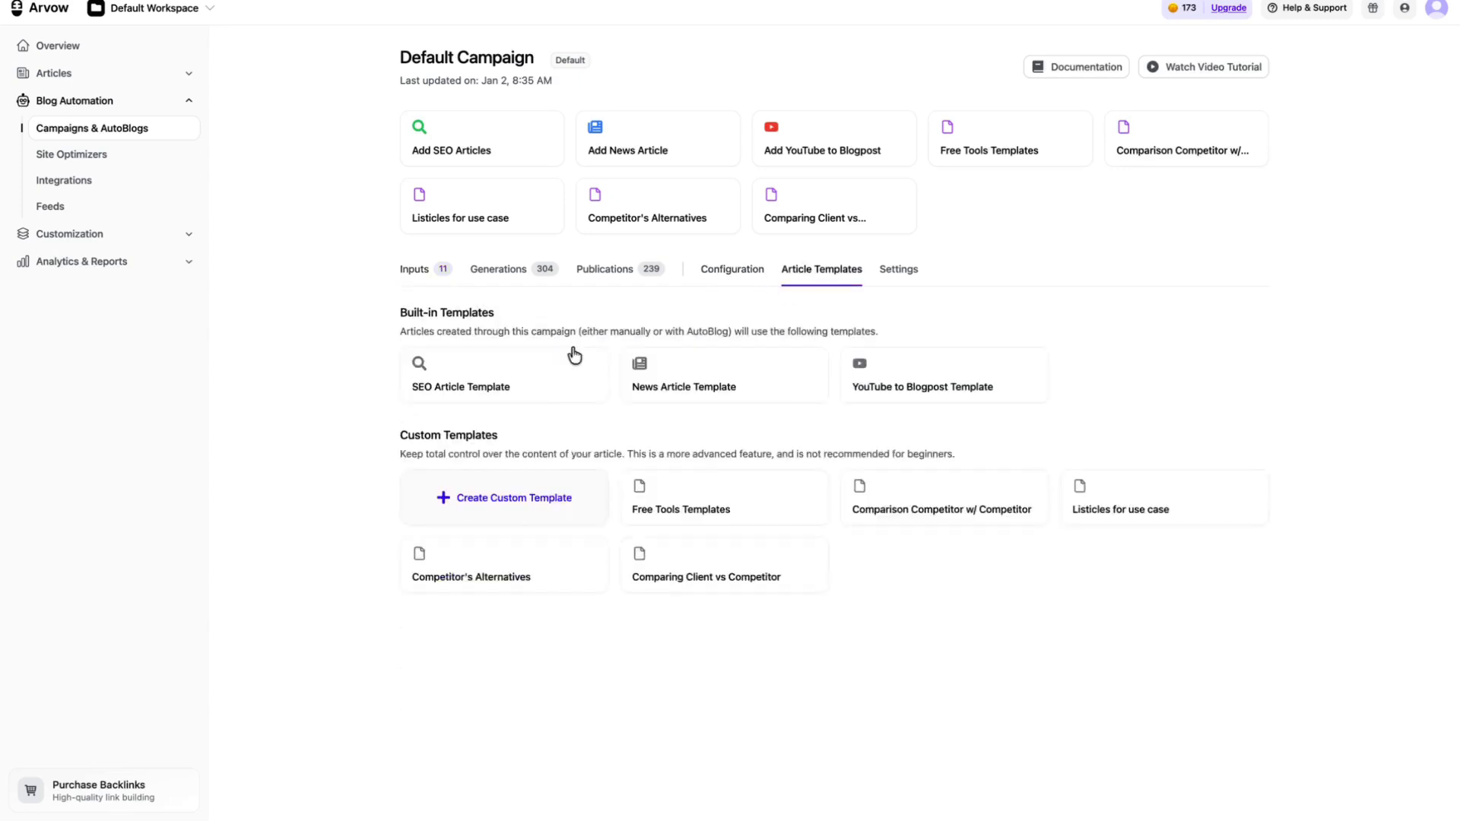
left_click(549, 369)
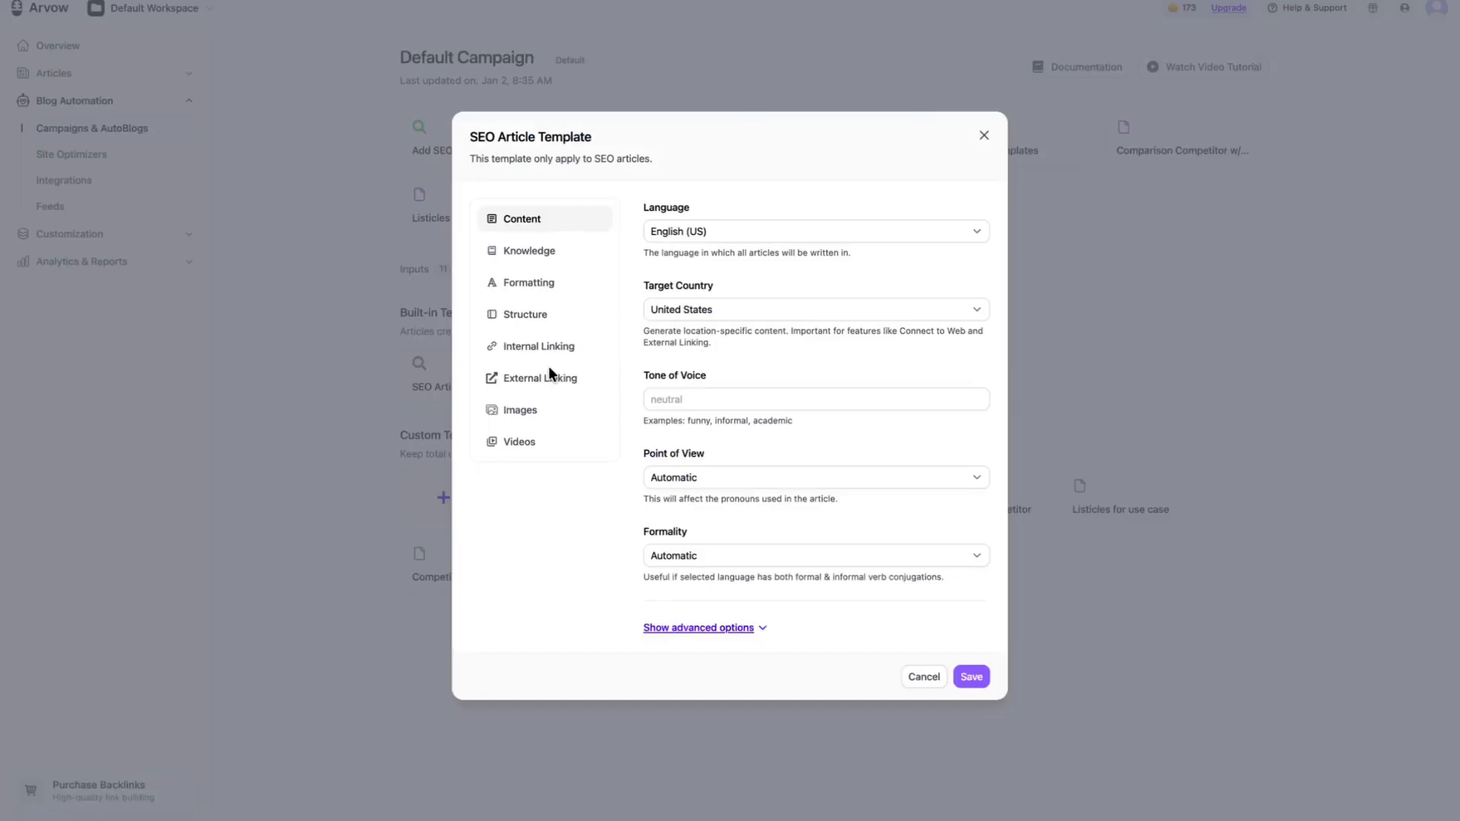
Step: Browse the available article languages in the SEO Article Template without choosing a different one
left_click(674, 229)
scroll(697, 364, "down", 10)
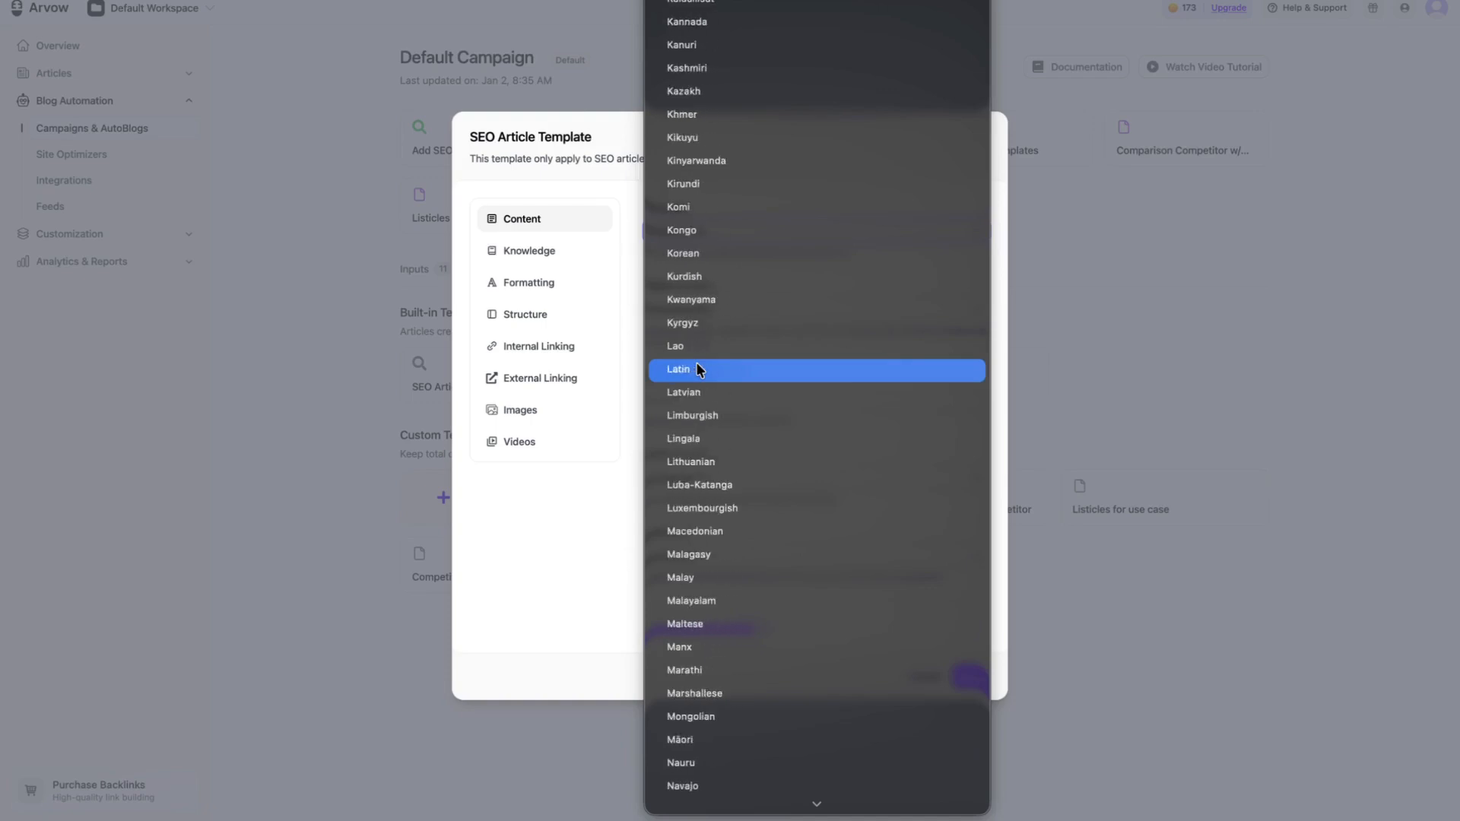
left_click(638, 311)
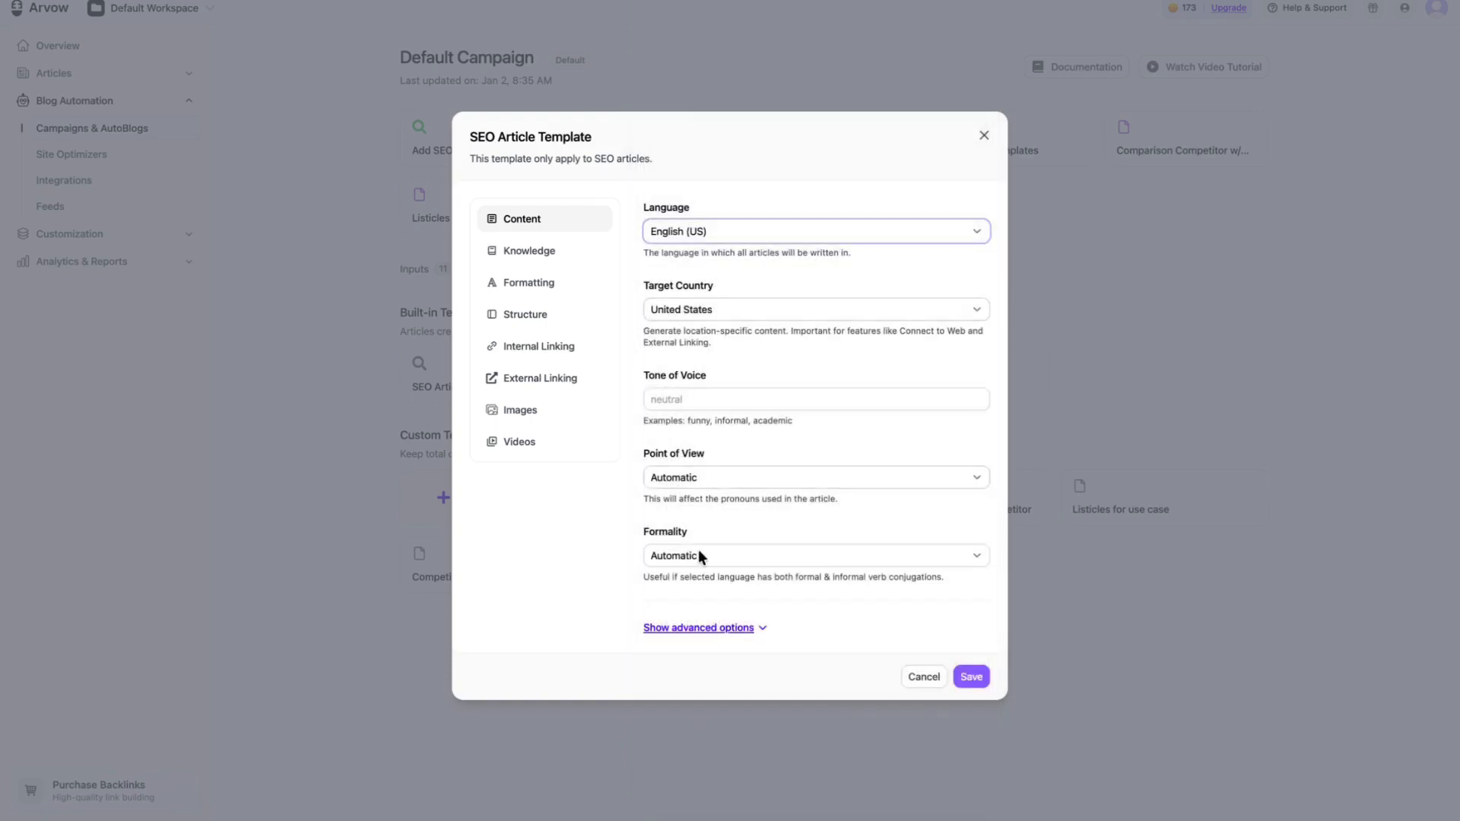
Step: Show the template's advanced content options and add Bislama, Bulgarian and Indonesian as secondary languages
left_click(709, 628)
scroll(734, 567, "down", 4)
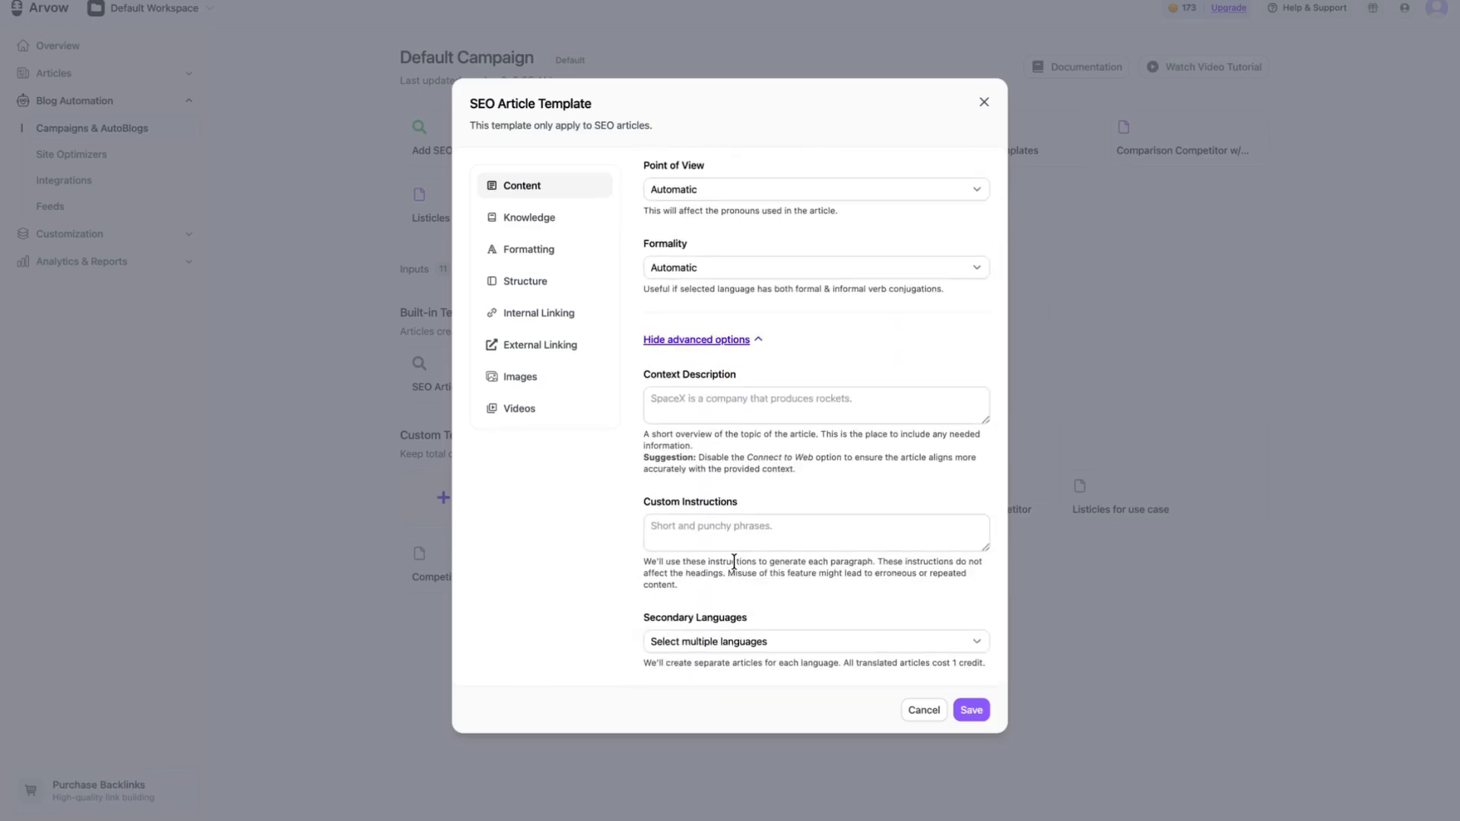
left_click(737, 643)
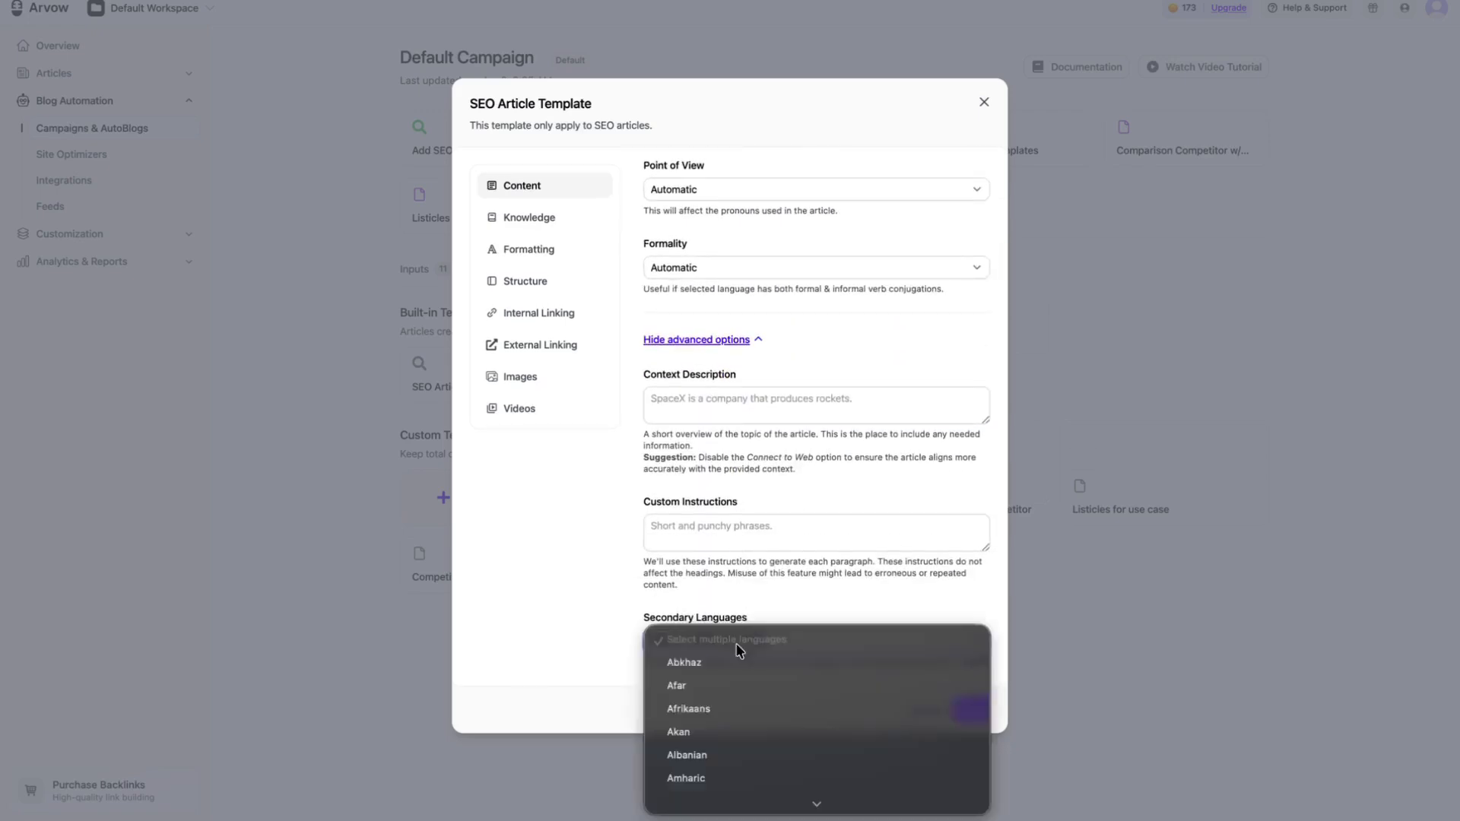
left_click(742, 639)
left_click(768, 644)
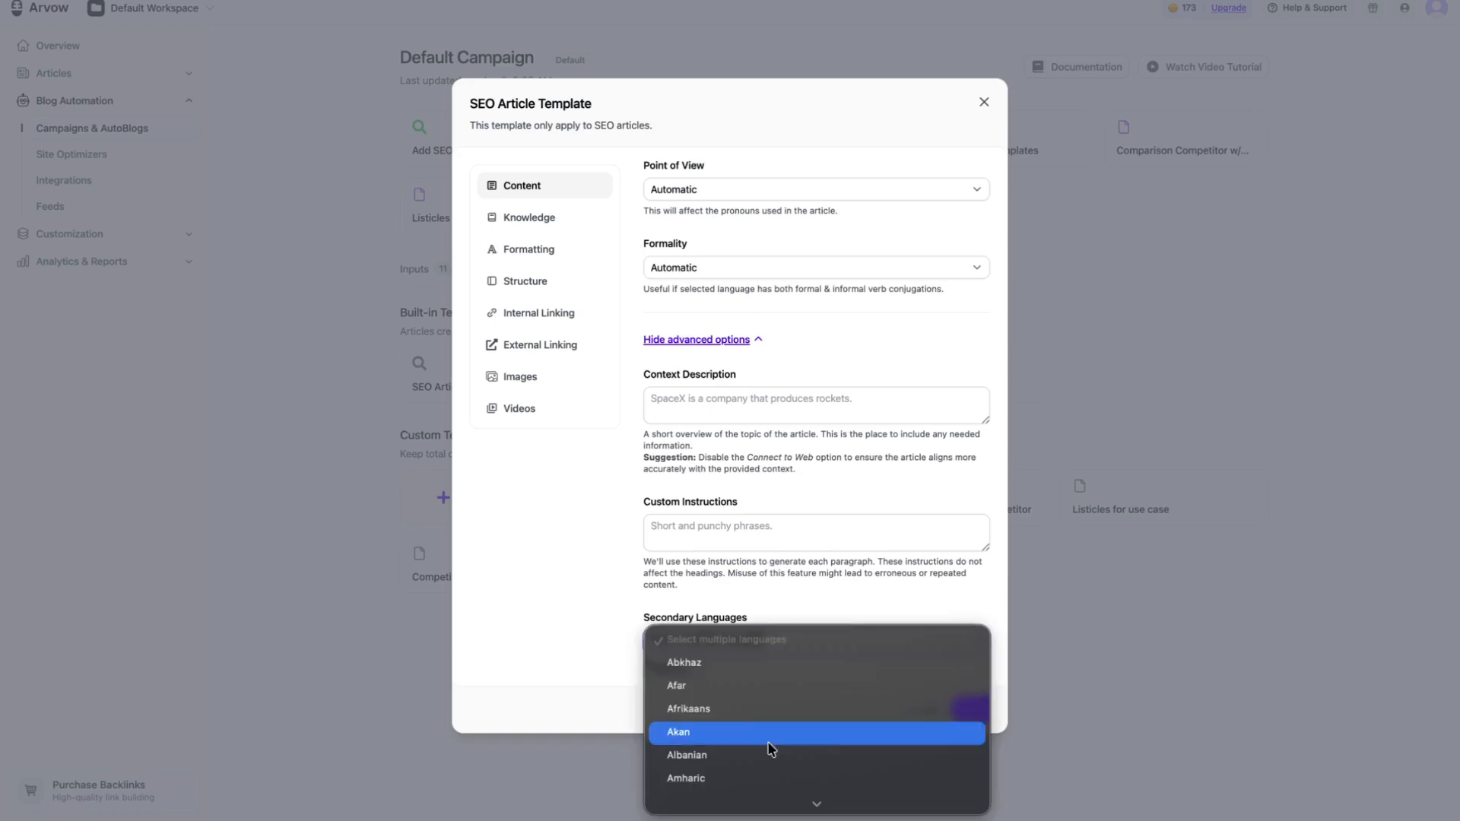
scroll(771, 746, "down", 6)
left_click(778, 665)
left_click(812, 646)
scroll(799, 745, "down", 10)
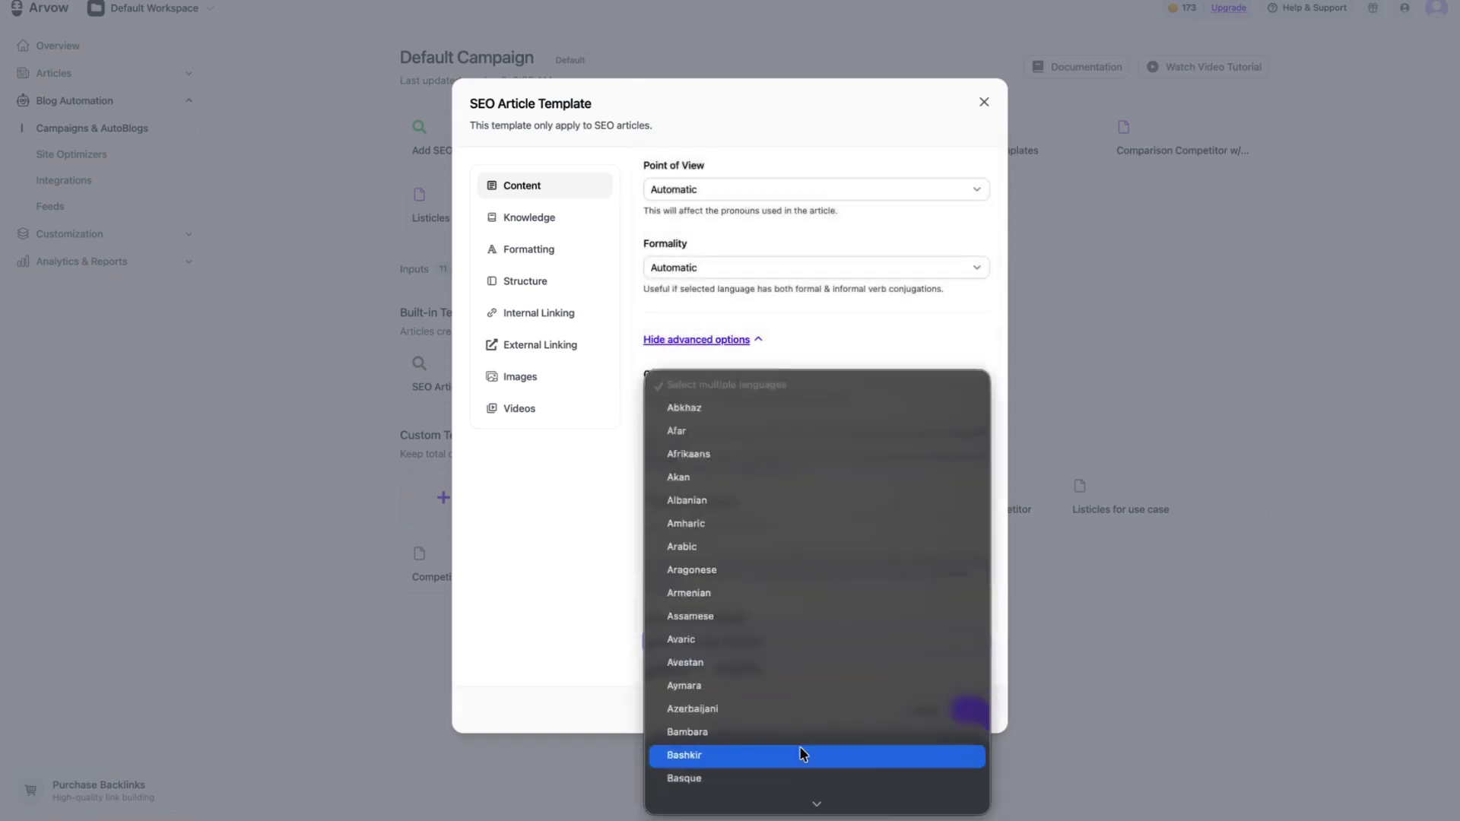
left_click(778, 587)
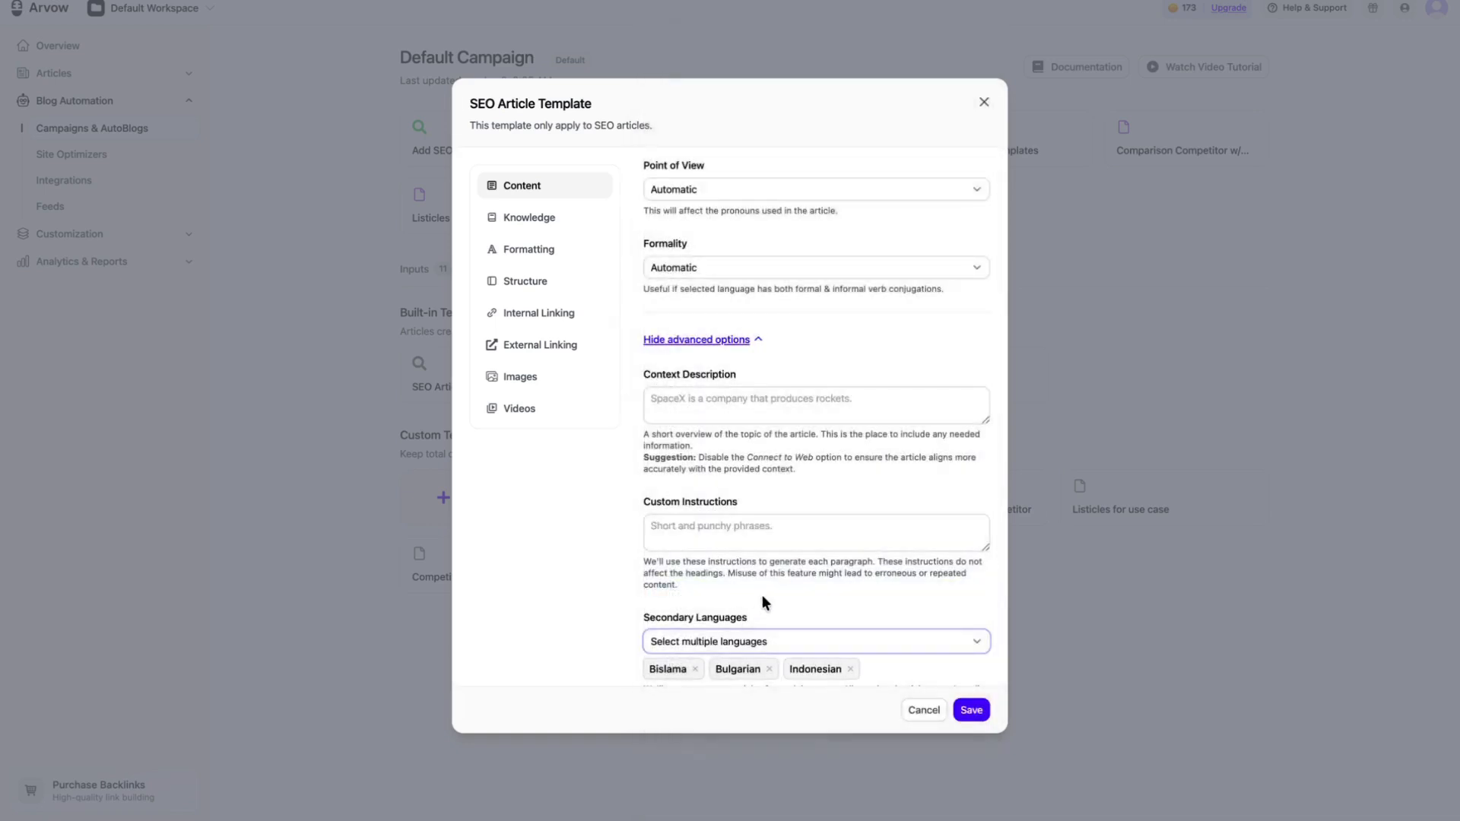
Step: View the template's knowledge source options, leave the template without saving, and open the workspace's Knowledge Base list
left_click(558, 221)
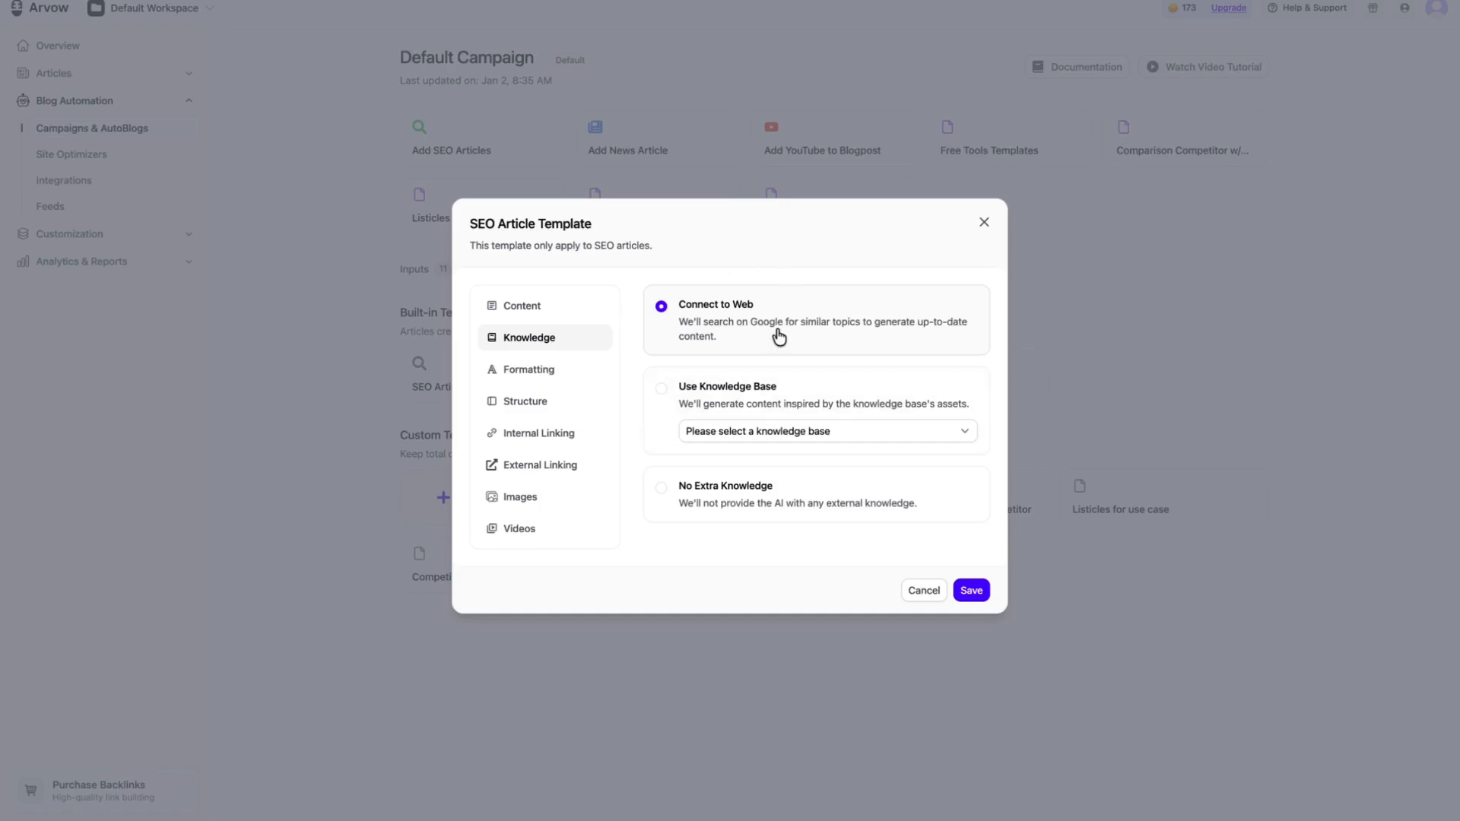
left_click(772, 390)
left_click(368, 240)
left_click(73, 235)
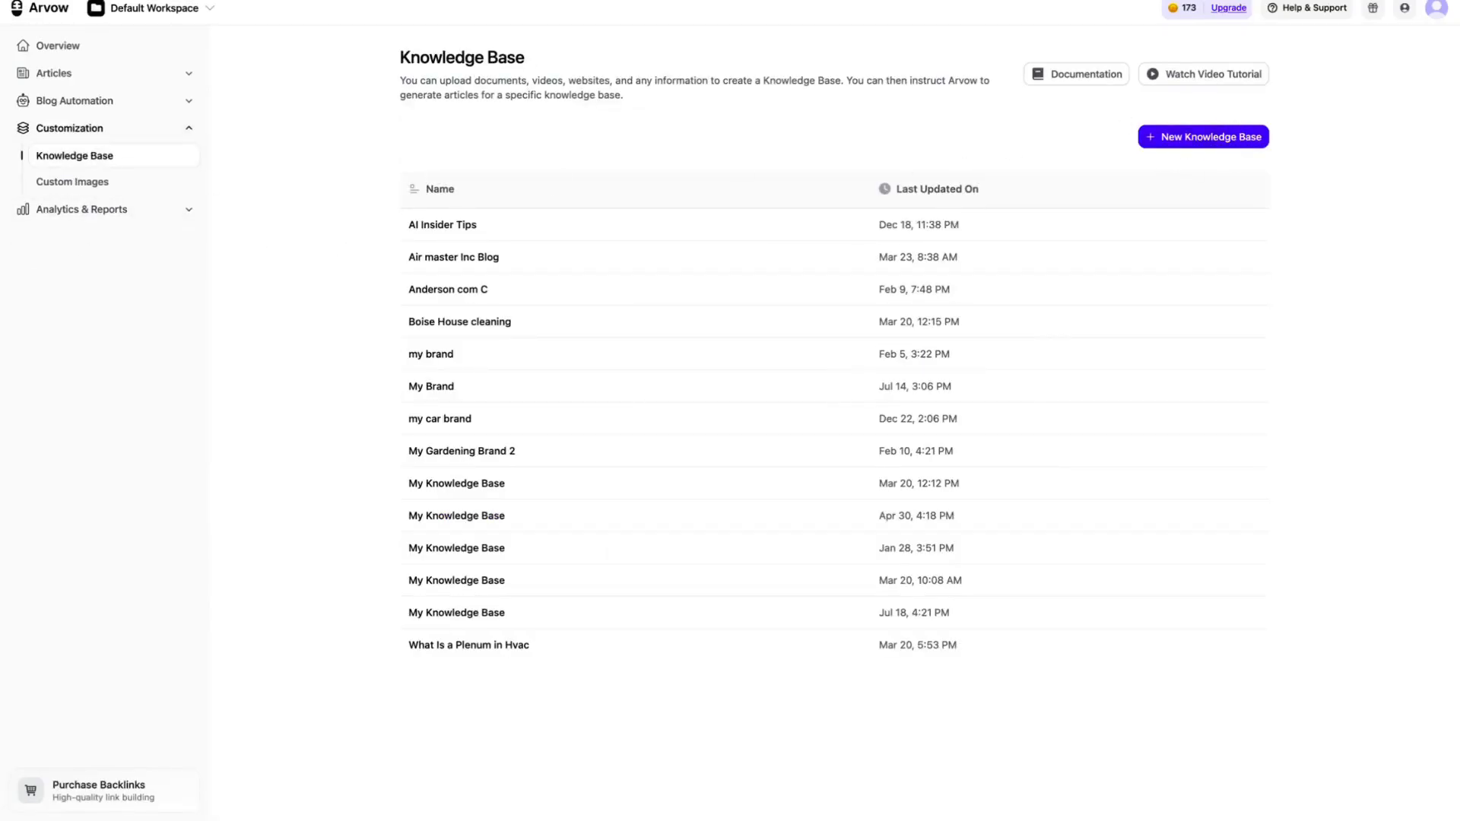
Step: Annotate the Knowledge Base page with a red freehand arrow, letters and a long line, and close the drawing overlay
left_click(1234, 0)
mouse_move(454, 330)
left_mouse_down()
mouse_move(173, 130)
mouse_move(57, 75)
mouse_move(83, 42)
left_mouse_up()
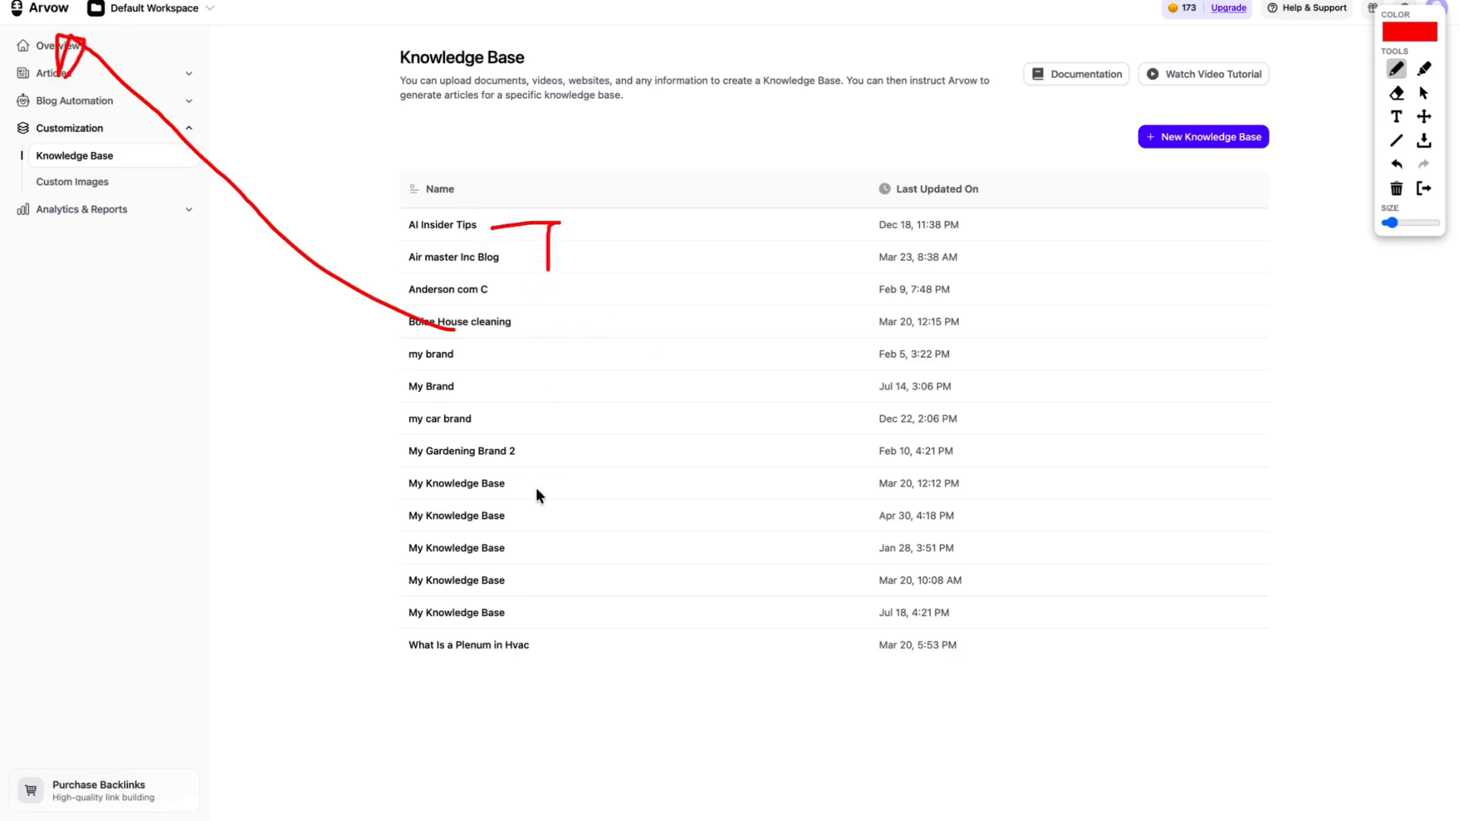
left_click_drag(536, 489, 602, 460)
left_click_drag(564, 660, 596, 659)
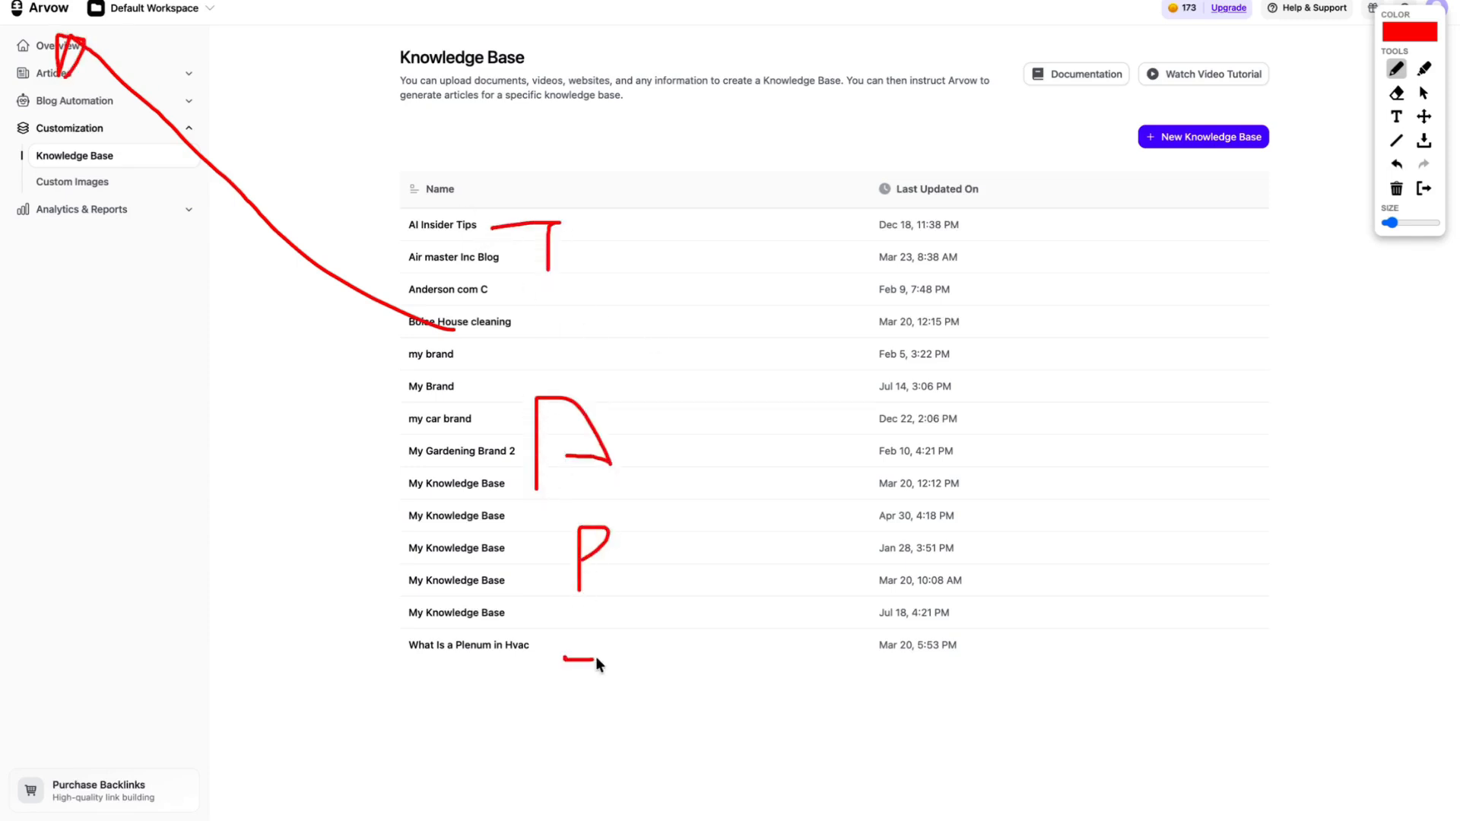
left_click_drag(665, 301, 716, 724)
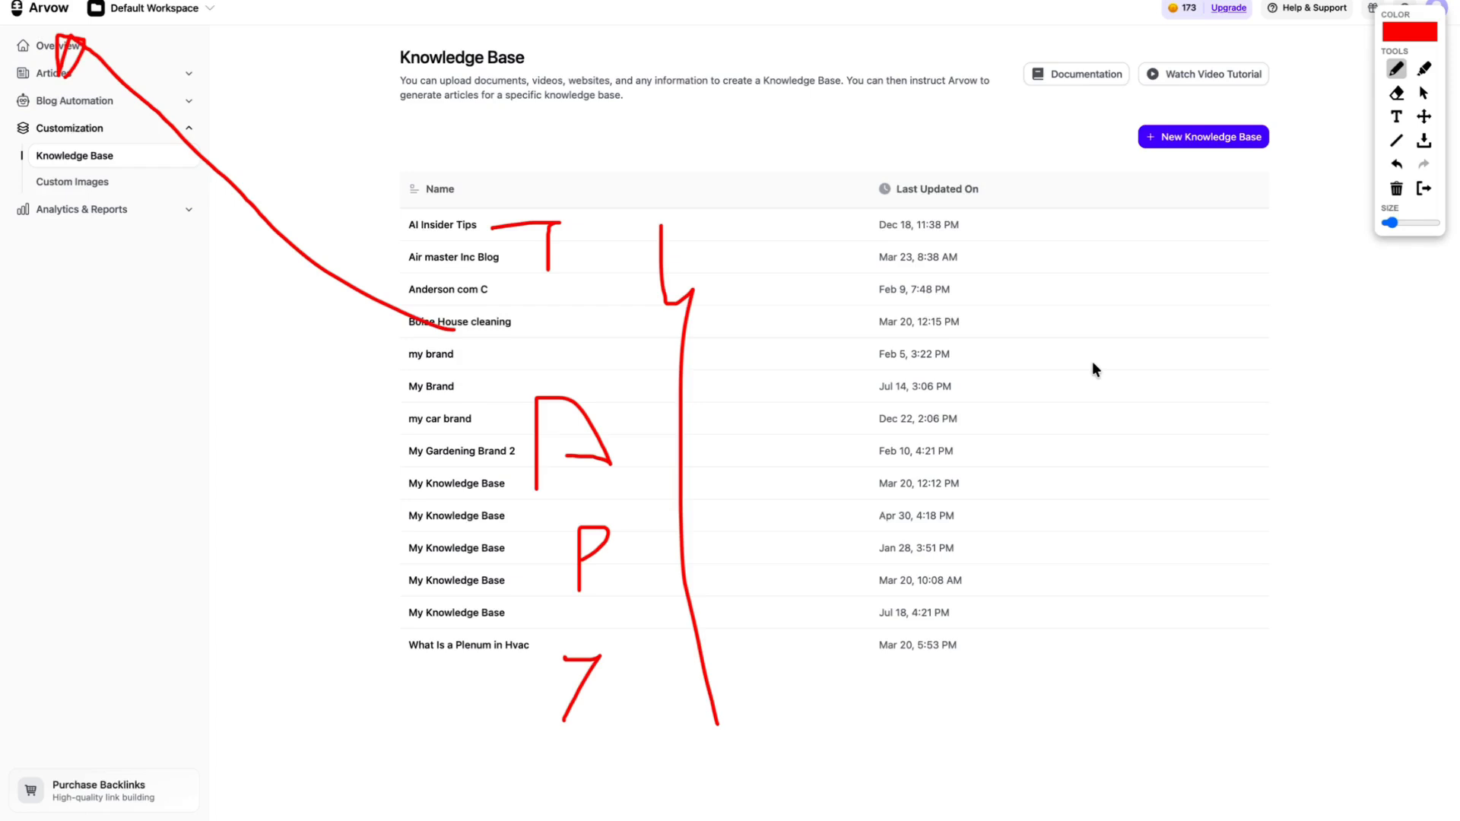
left_click(1423, 187)
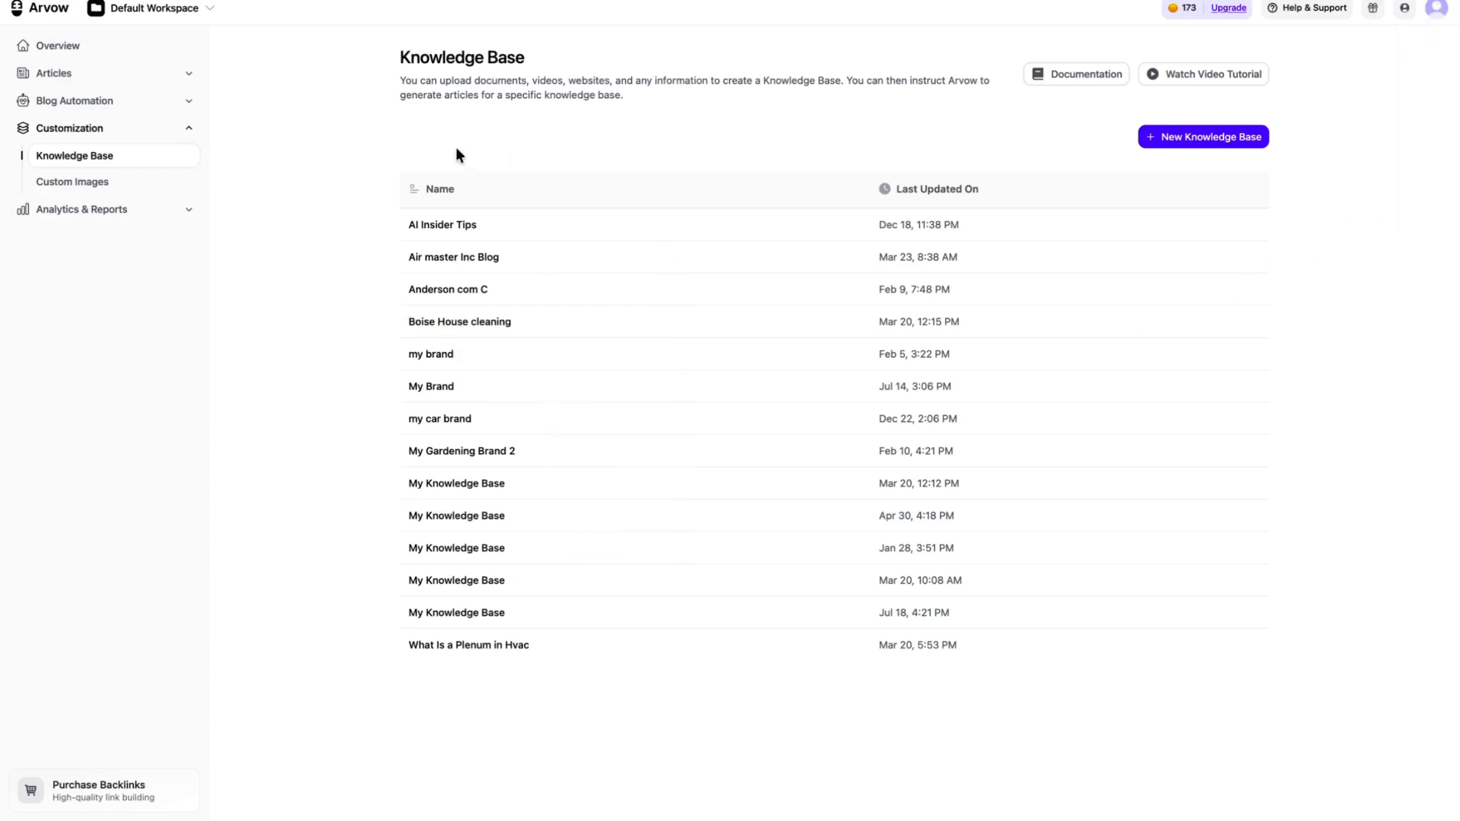
Step: Return to the Default Campaign's article templates and reopen the SEO Article Template at its Knowledge settings
left_click(157, 101)
left_click(603, 226)
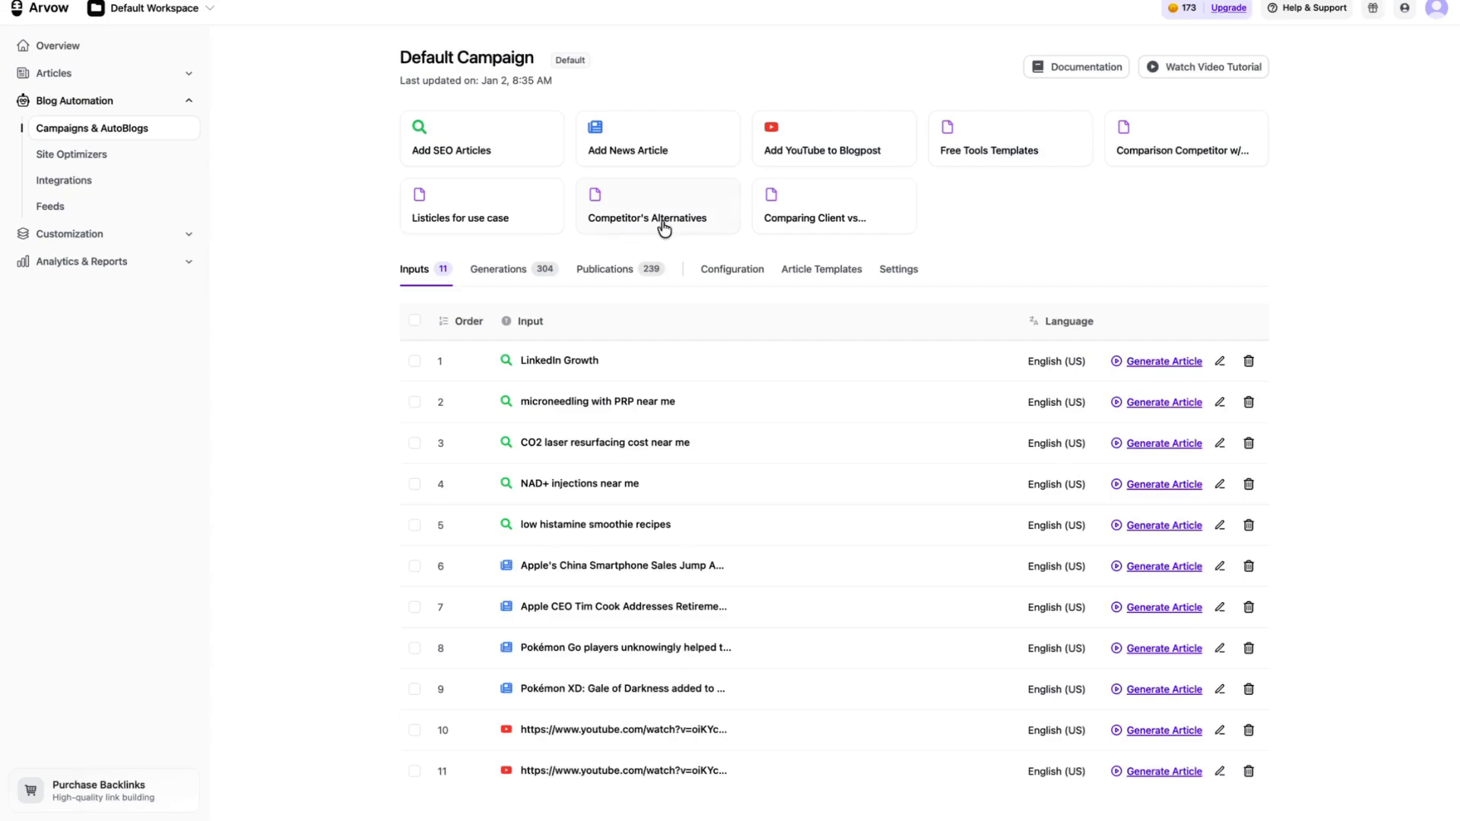
left_click(791, 271)
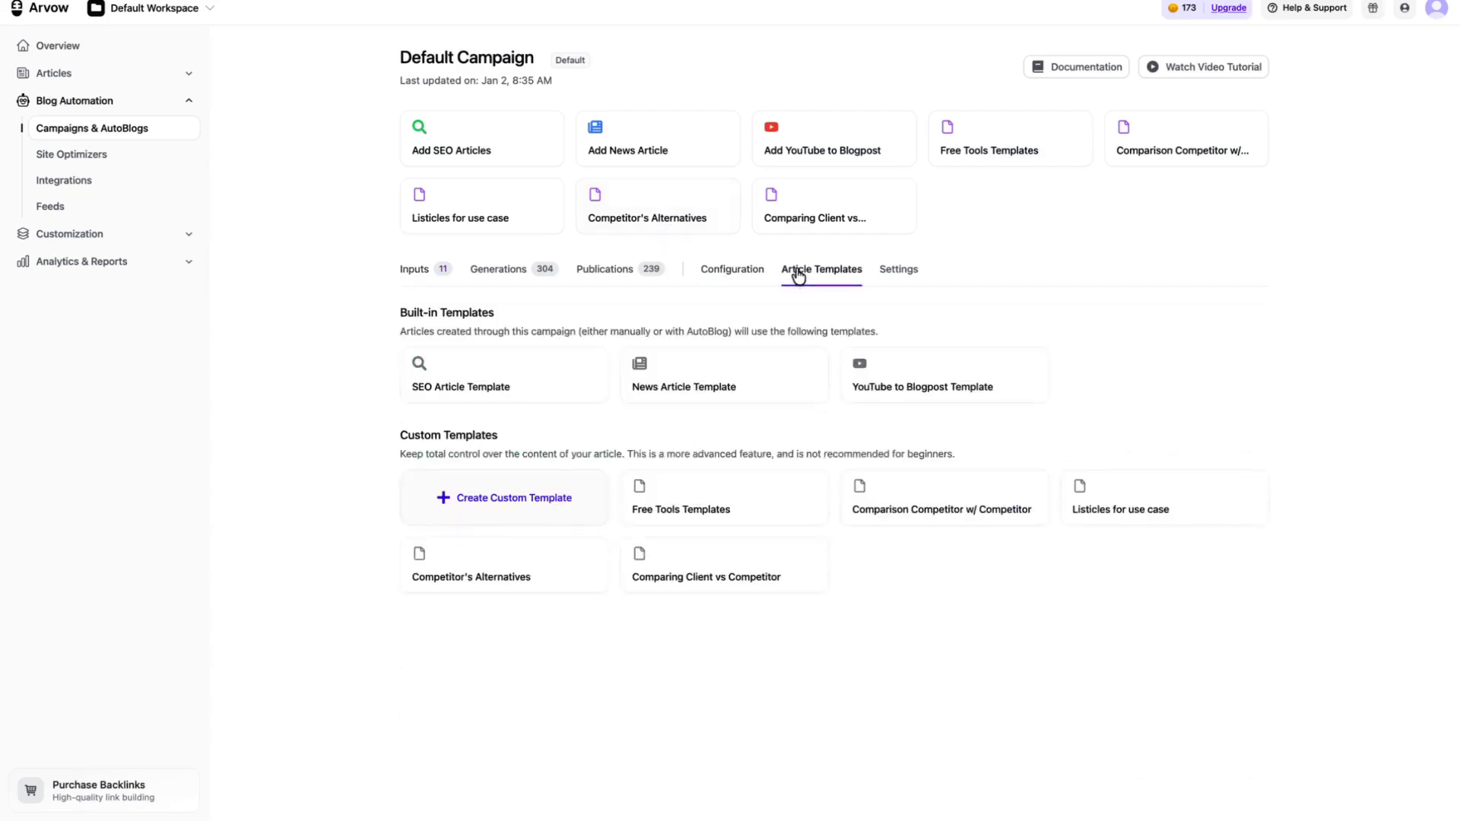
left_click(551, 368)
left_click(541, 258)
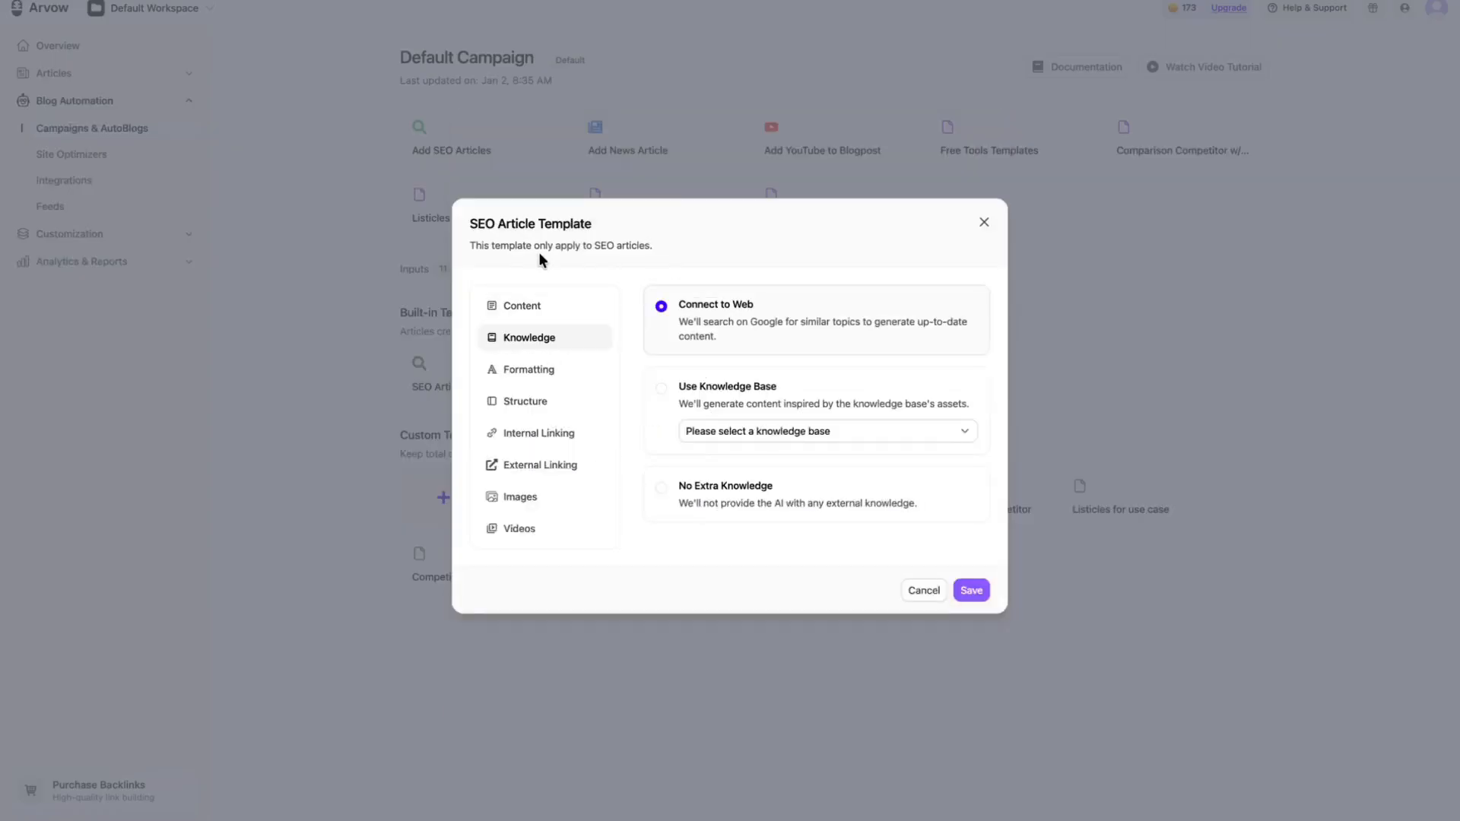
Step: View the template's formatting settings and the heading letter case choices without choosing a different one
left_click(561, 367)
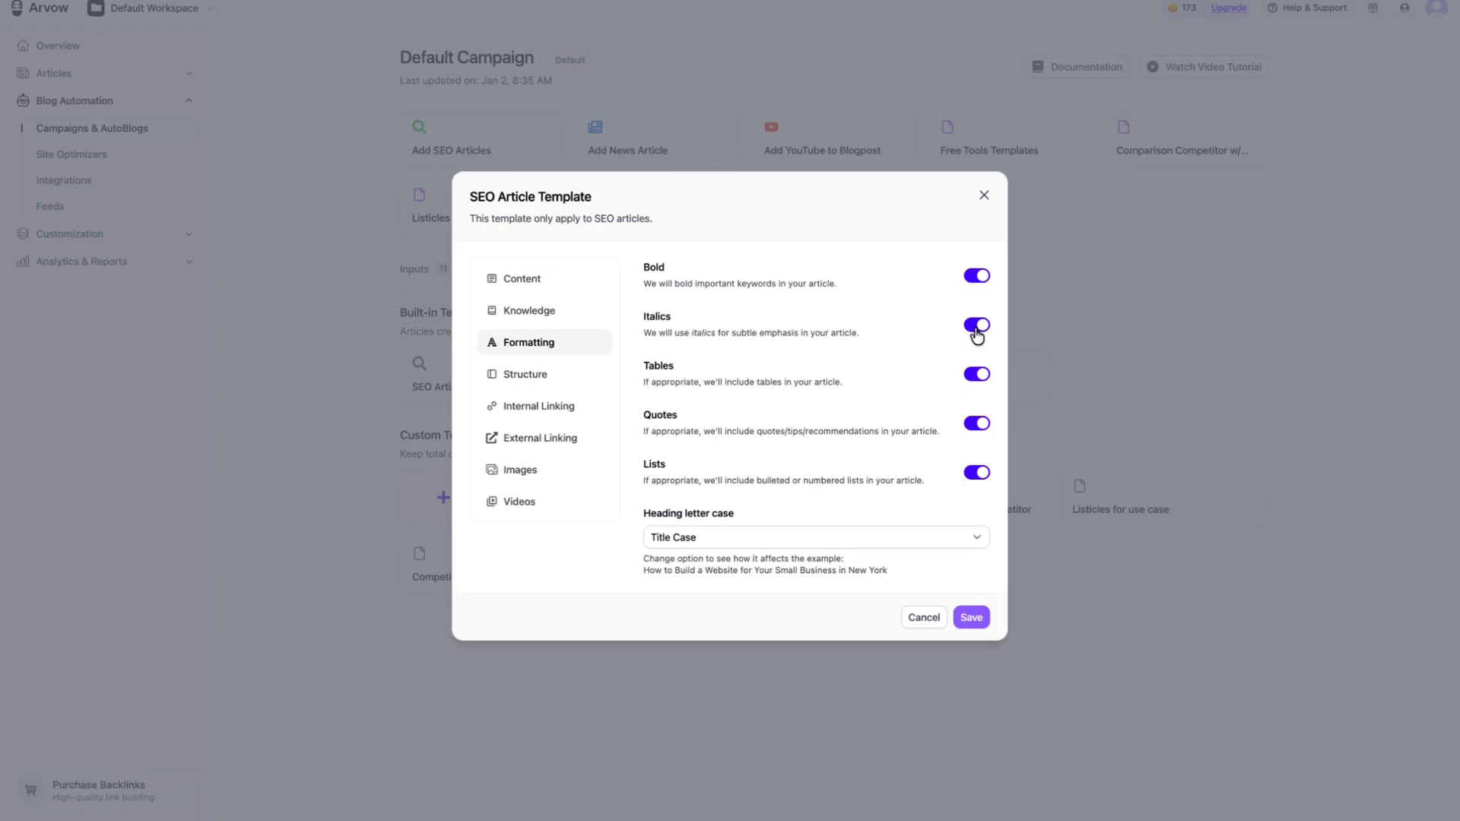
left_click(913, 539)
left_click(832, 479)
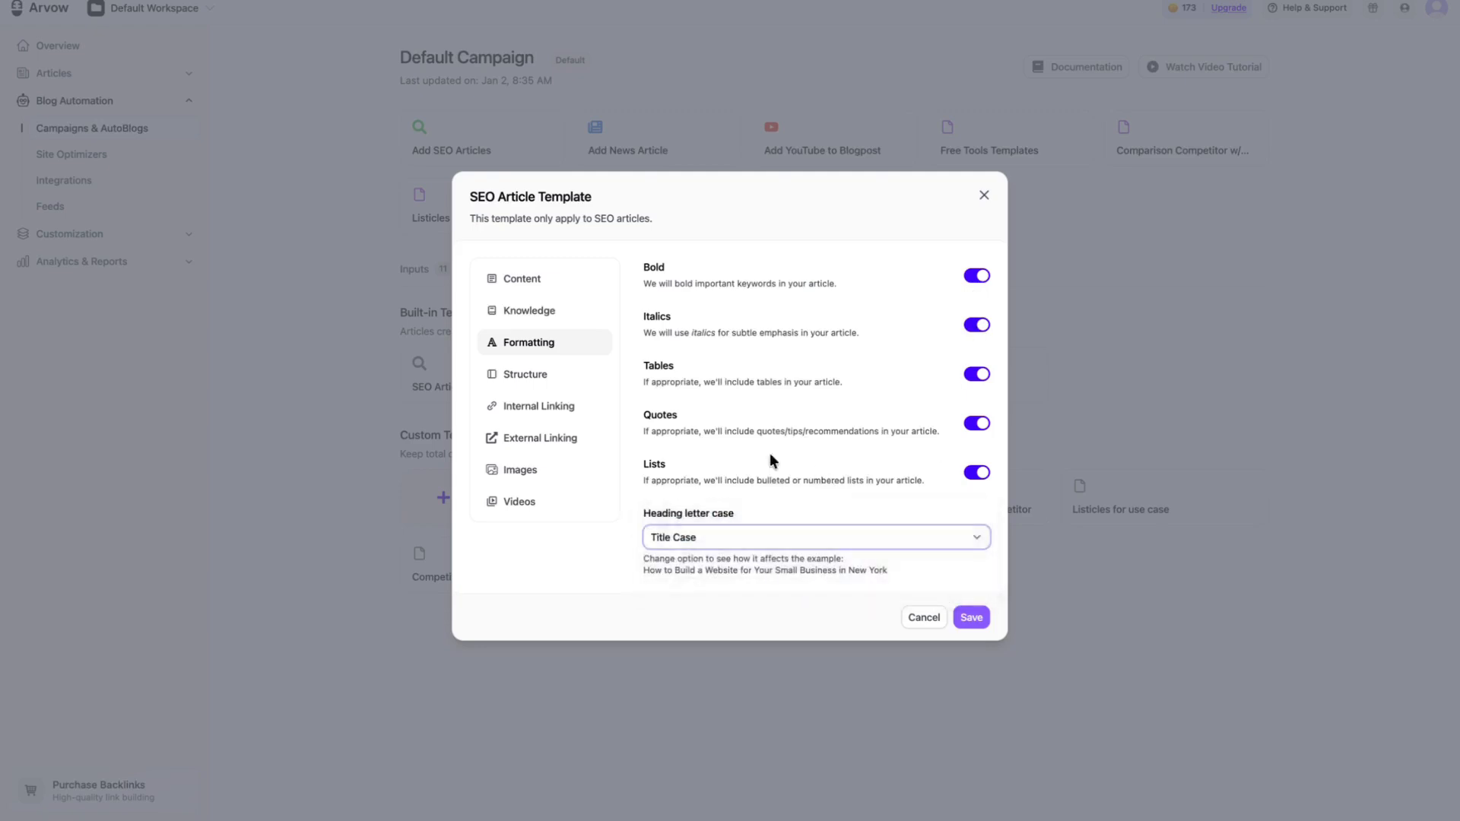
Step: View the template's structure settings, including the call-to-action field and the article size choices, without changing them
left_click(560, 374)
left_click_drag(651, 284, 765, 287)
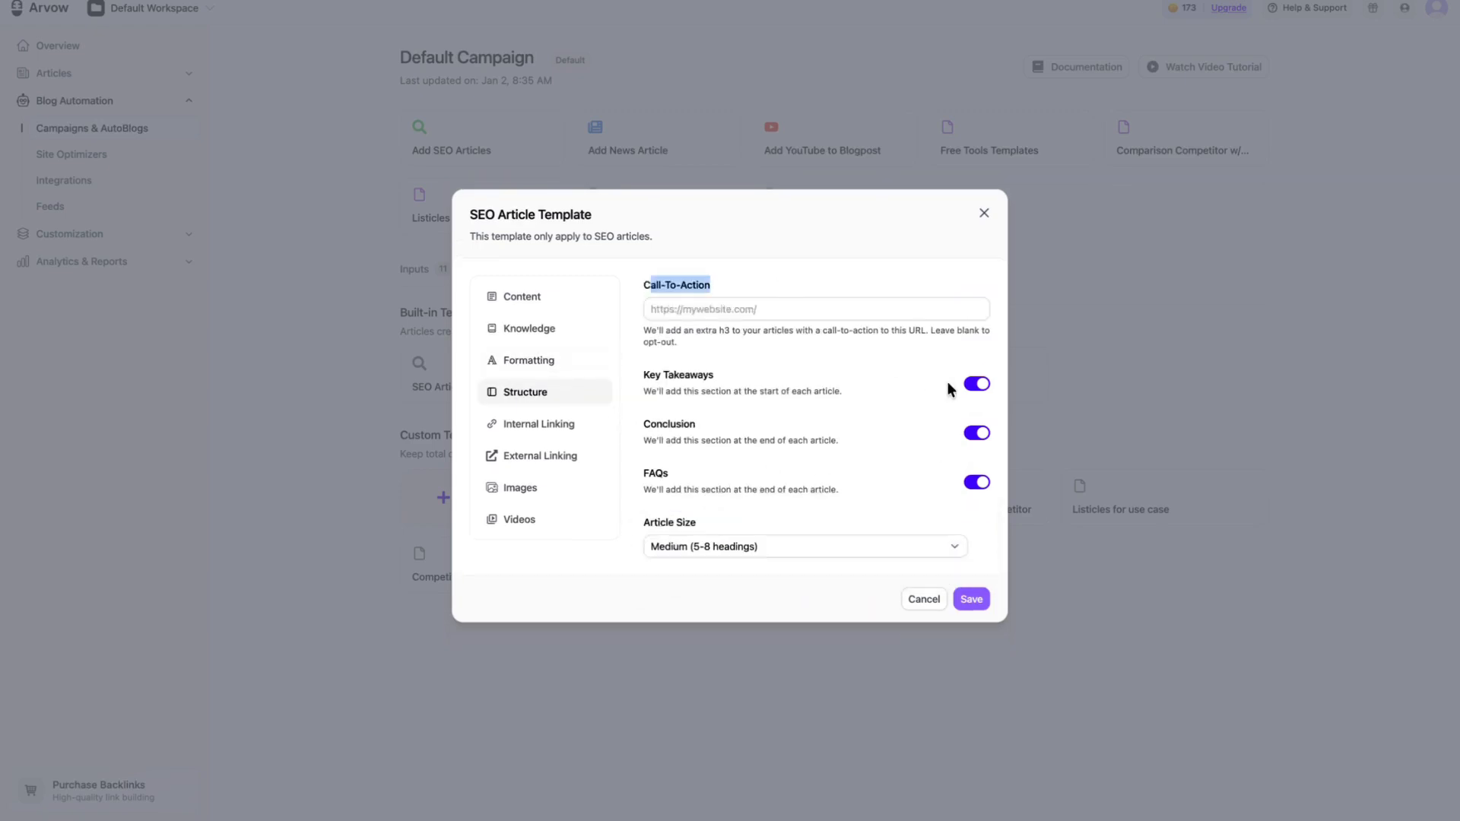
left_click(879, 541)
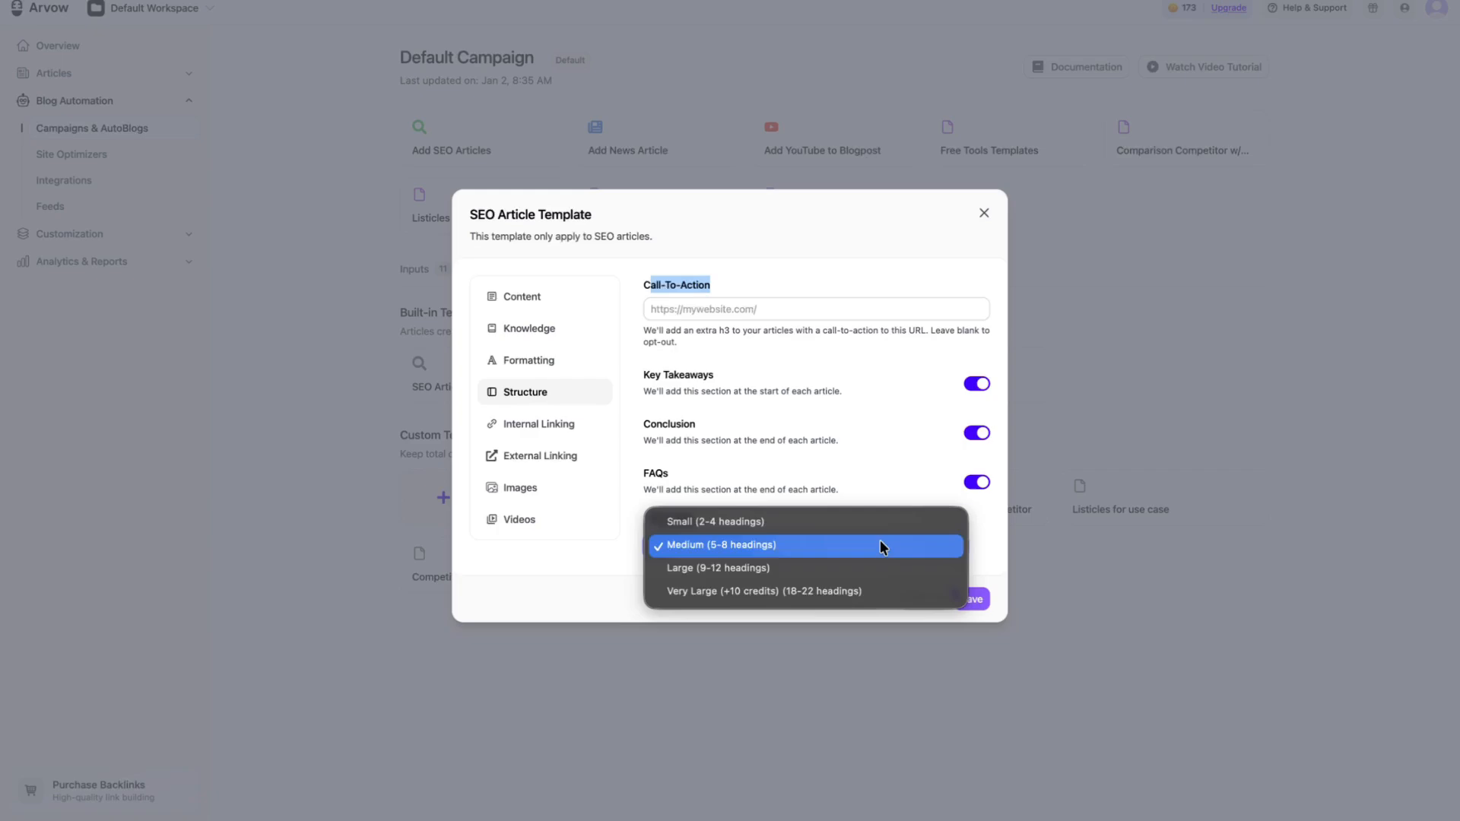
left_click(764, 470)
Step: Find the sitemap of arvow.com and add it to the template's internal linking settings
left_click(567, 425)
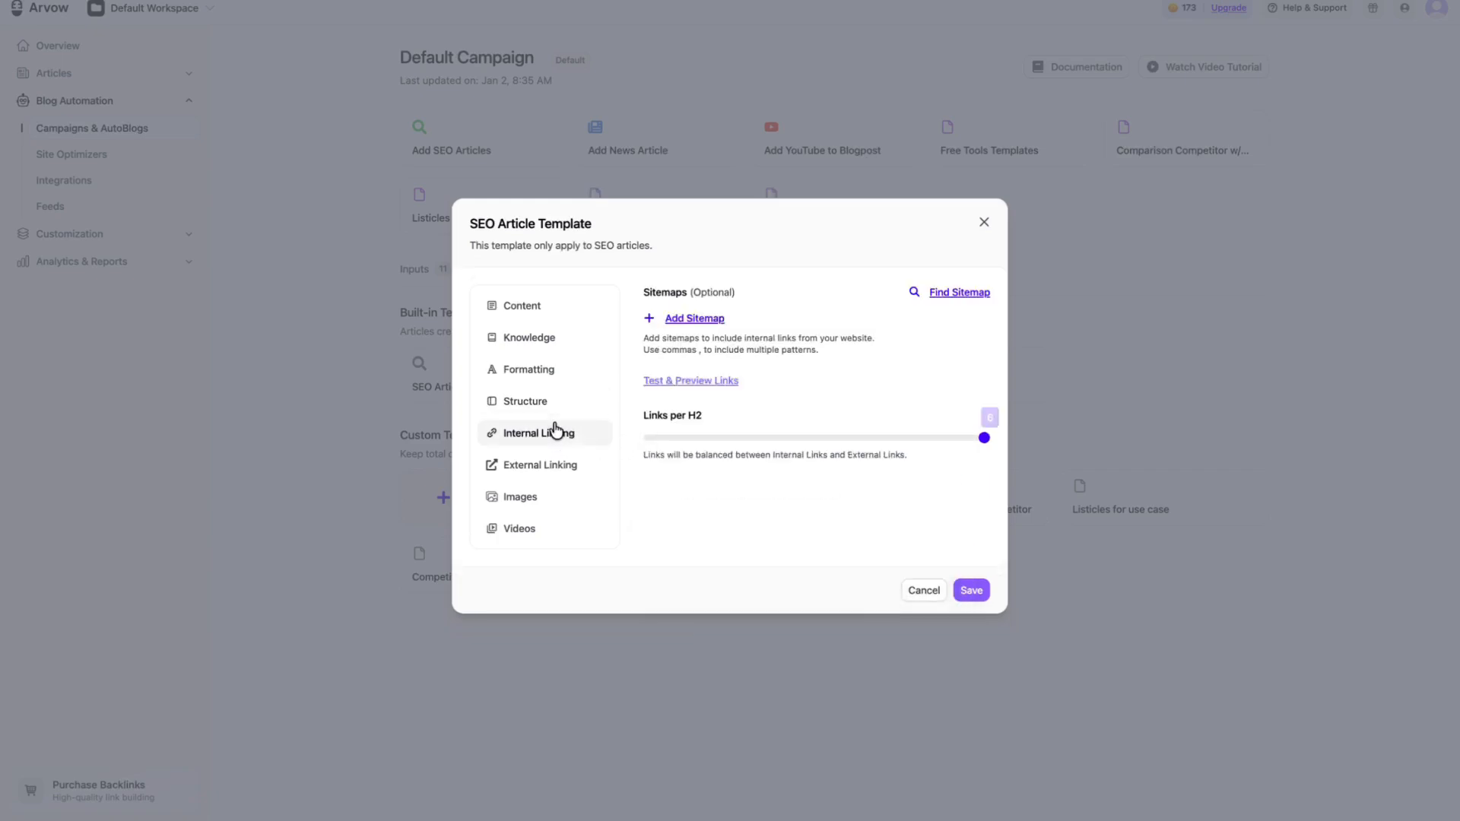
left_click(948, 304)
left_click(677, 420)
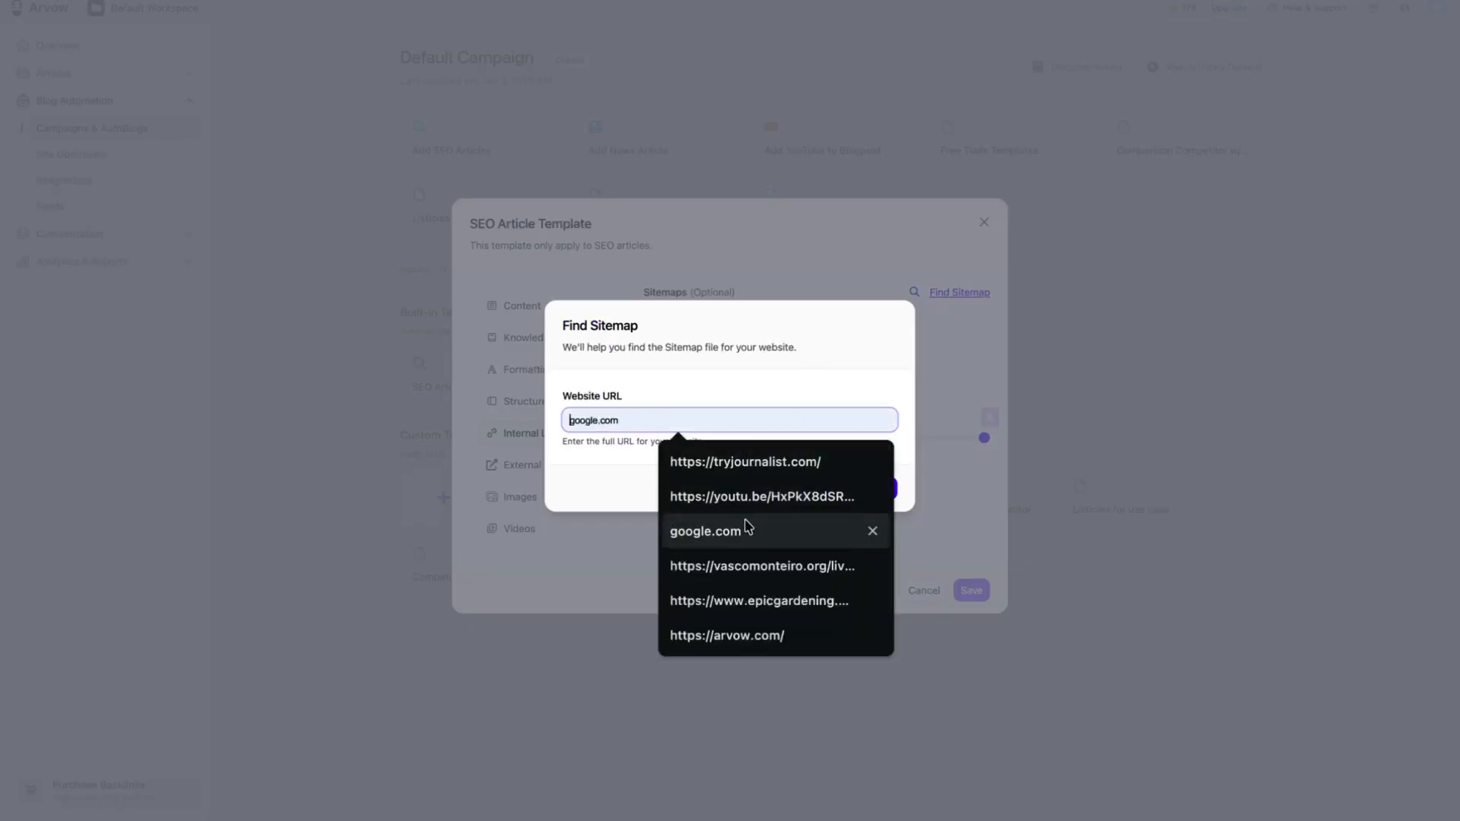
left_click(746, 455)
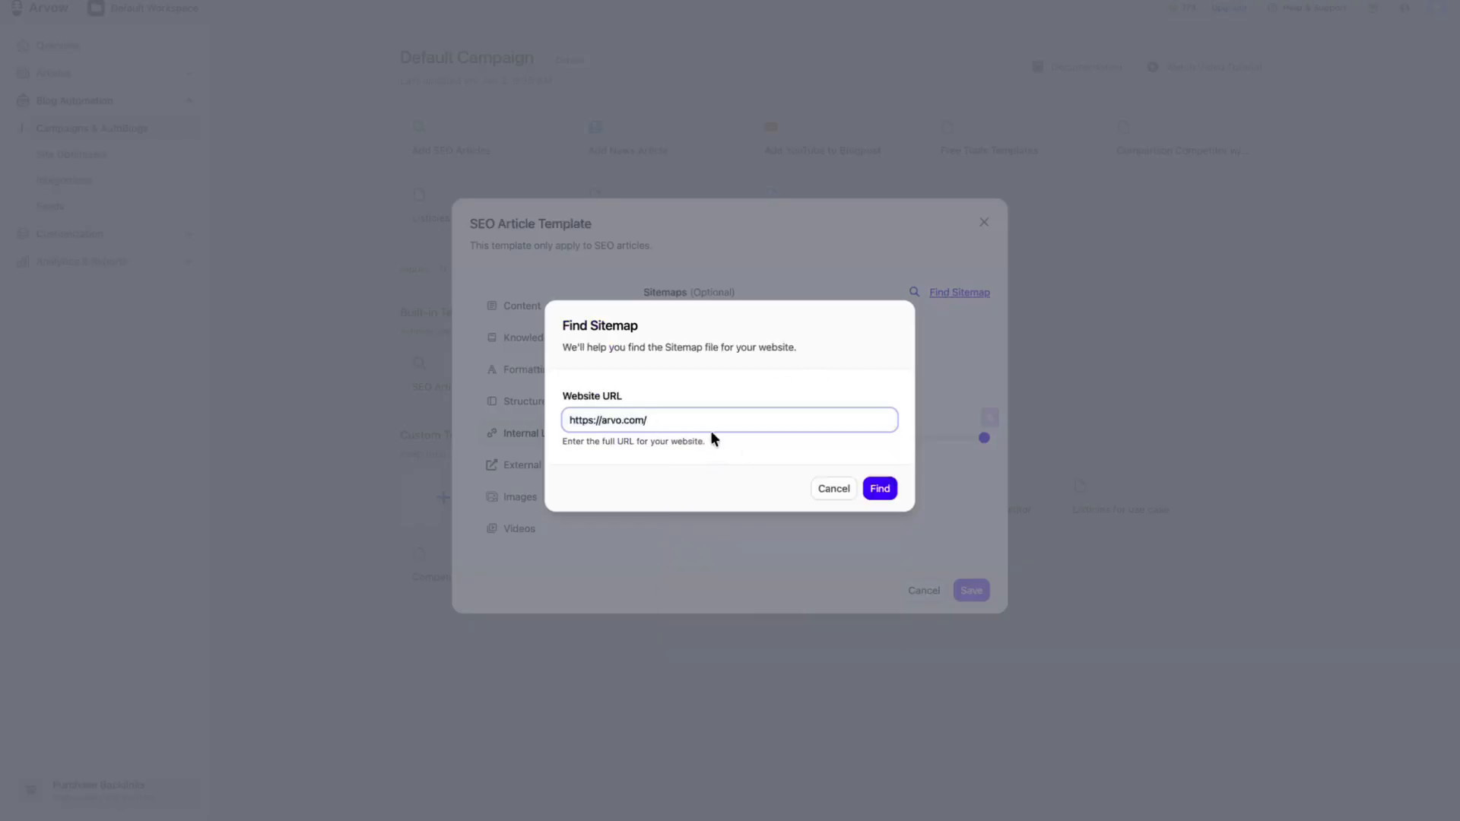
type("w.com/")
left_click(869, 489)
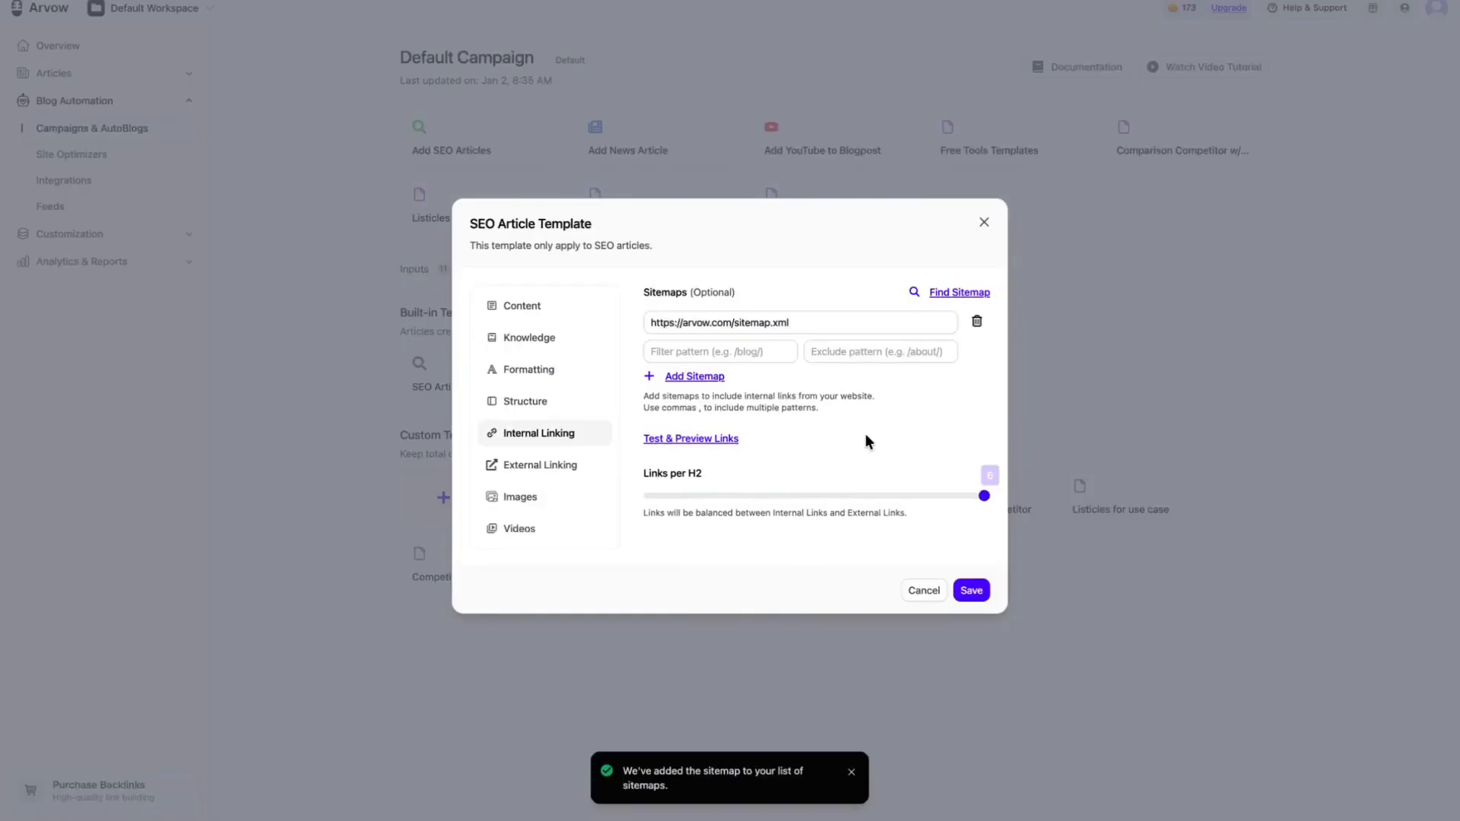
Step: Test and preview the links from the arvow.com sitemap, close the preview, and check the Links per H2 setting
left_click(726, 440)
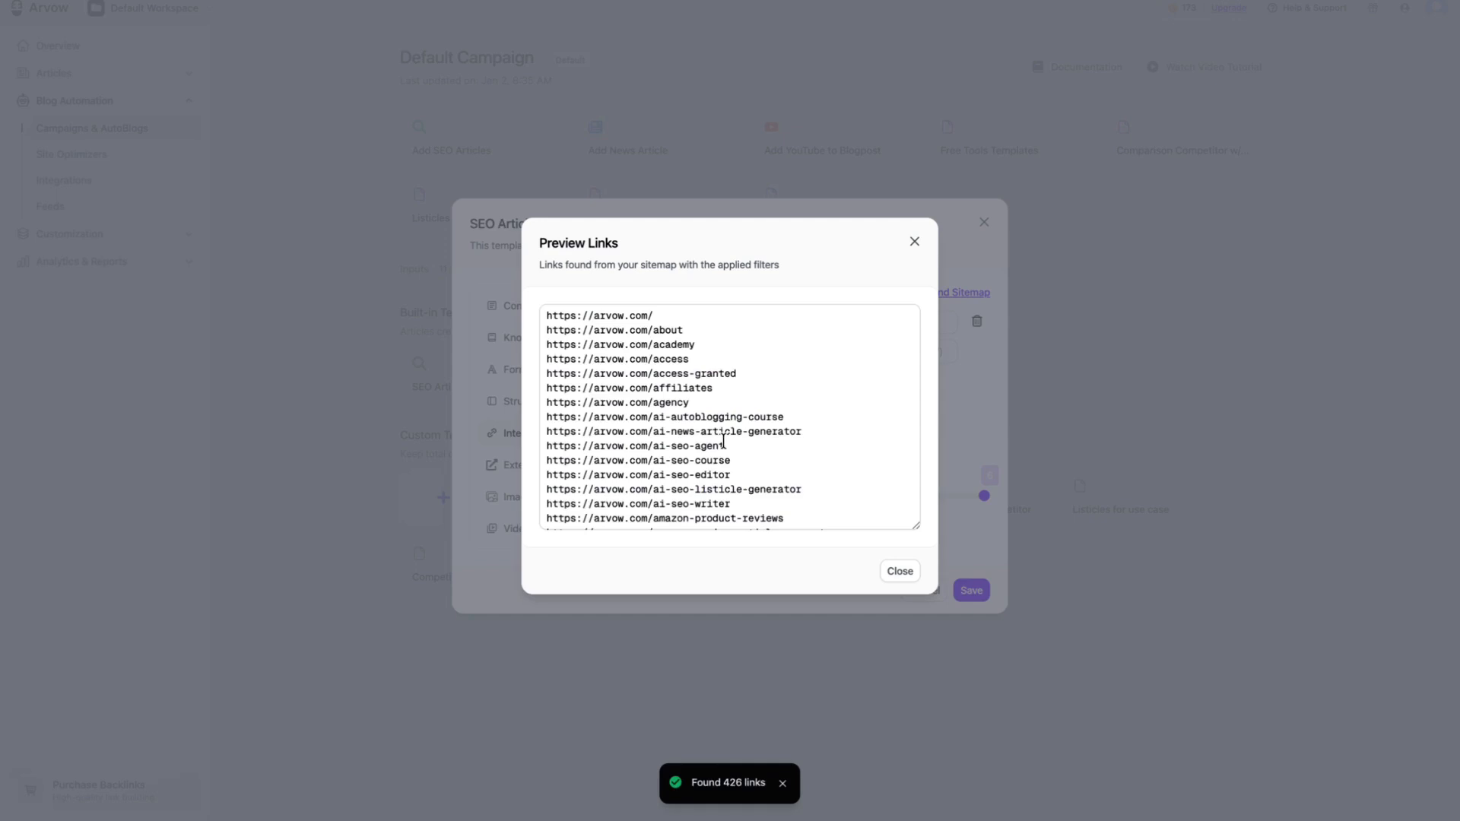
scroll(723, 441, "down", 20)
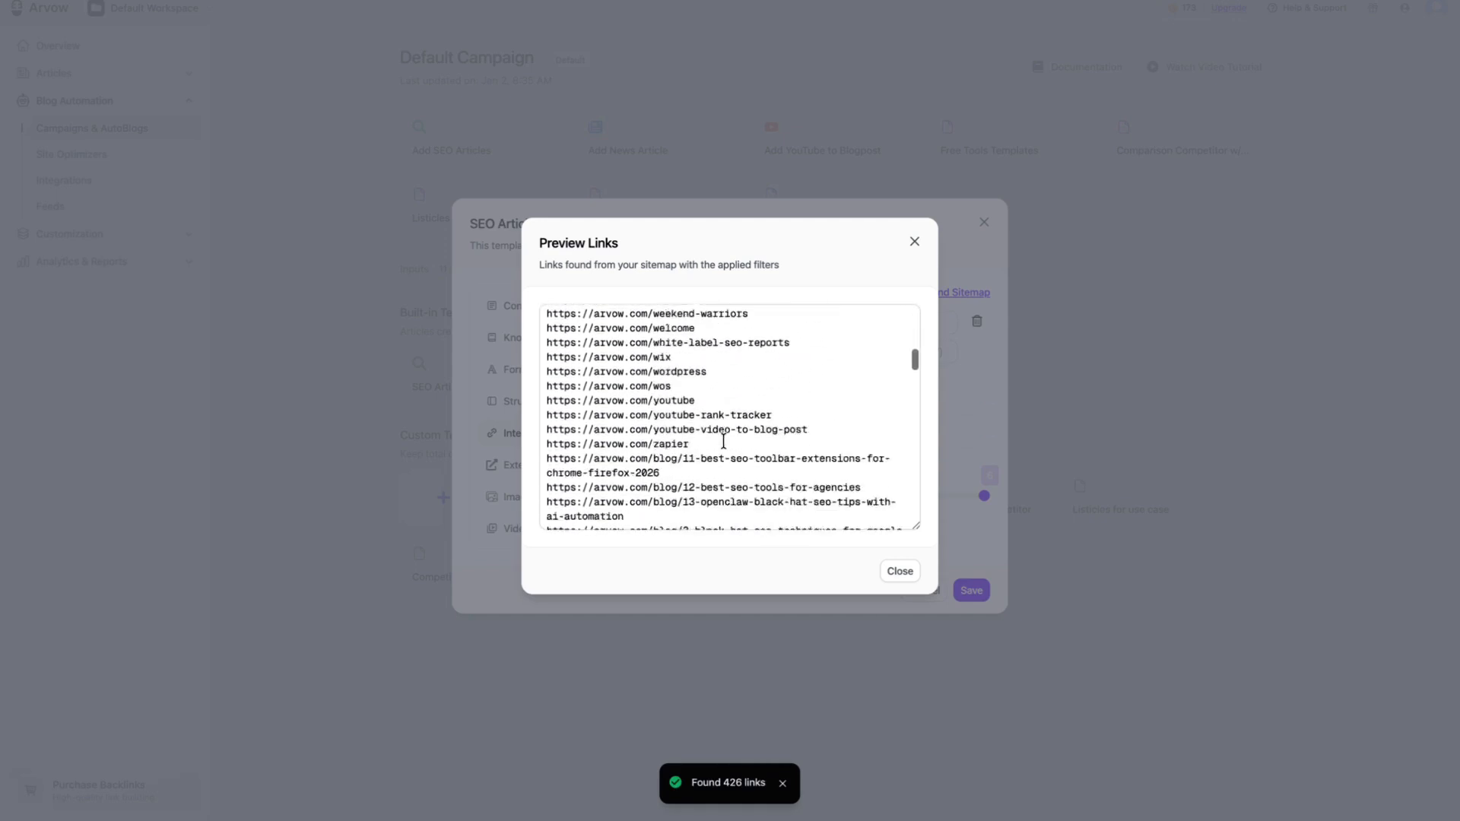
scroll(723, 441, "down", 5)
left_click(904, 572)
mouse_move(989, 504)
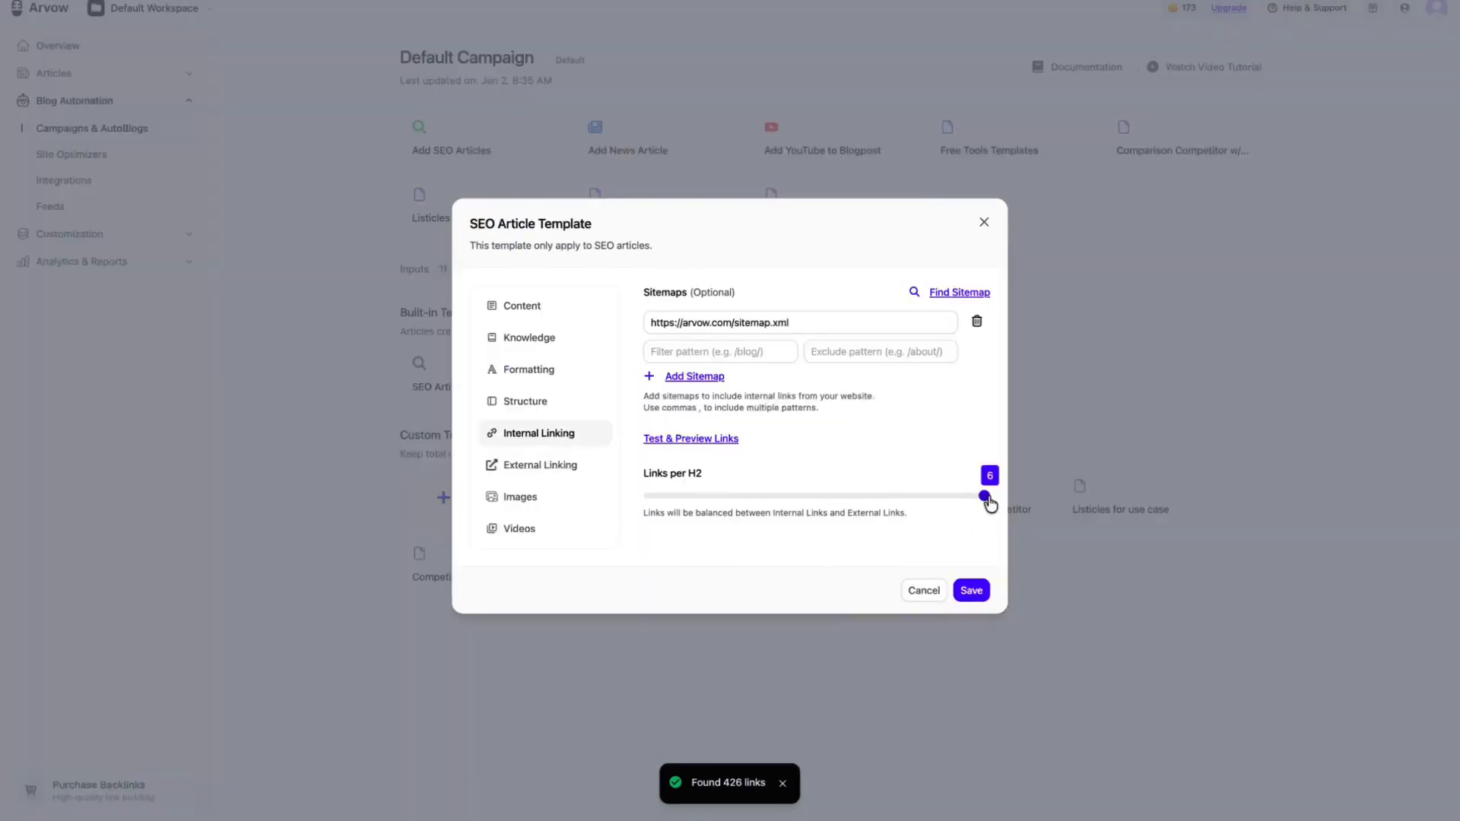
mouse_move(990, 504)
left_mouse_down()
mouse_move(818, 499)
mouse_move(988, 495)
left_mouse_up()
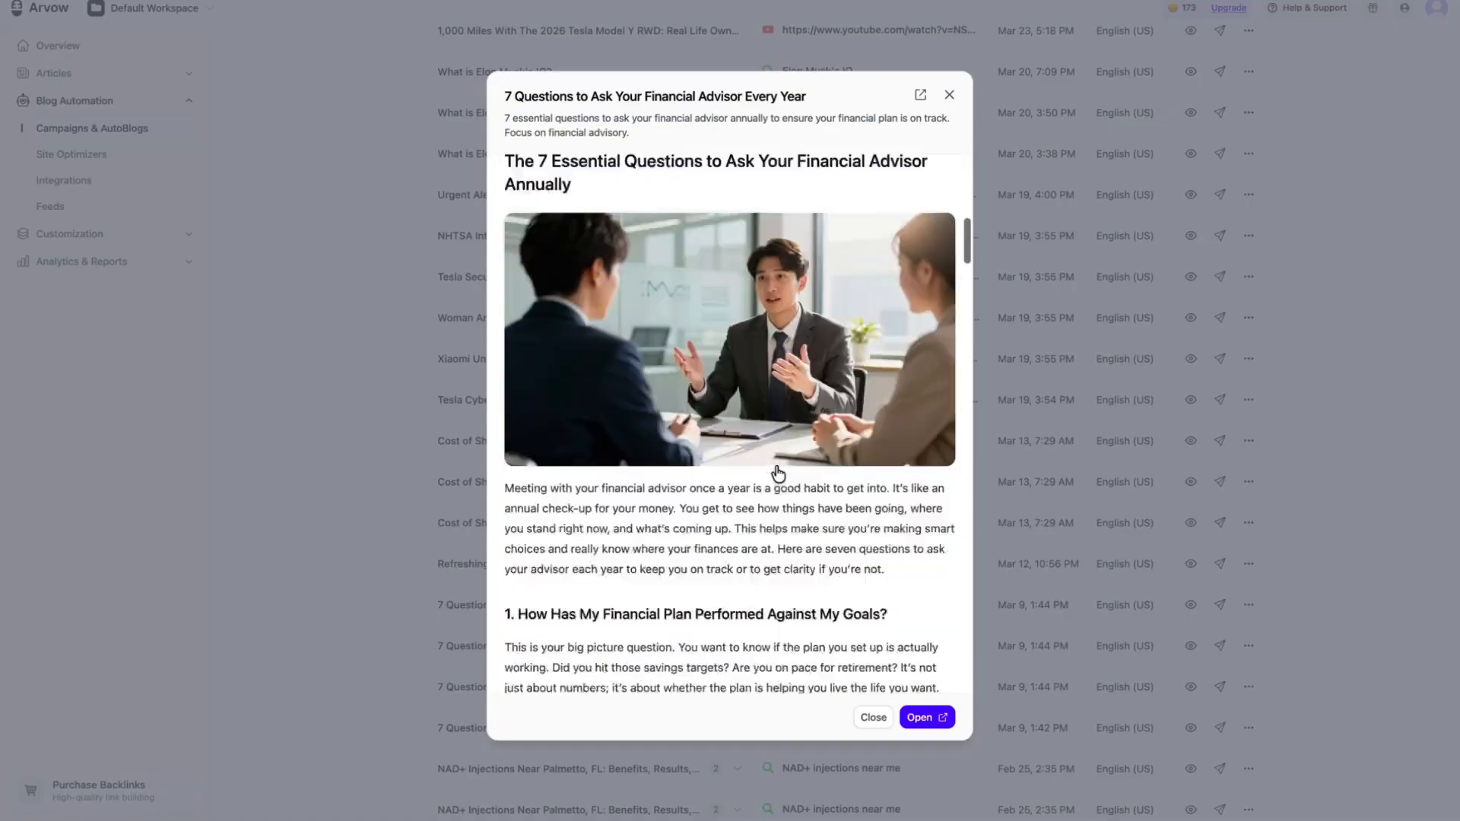
Step: Preview the sitemap's links once more, close the list, and keep Links per H2 at 6
scroll(778, 473, "down", 8)
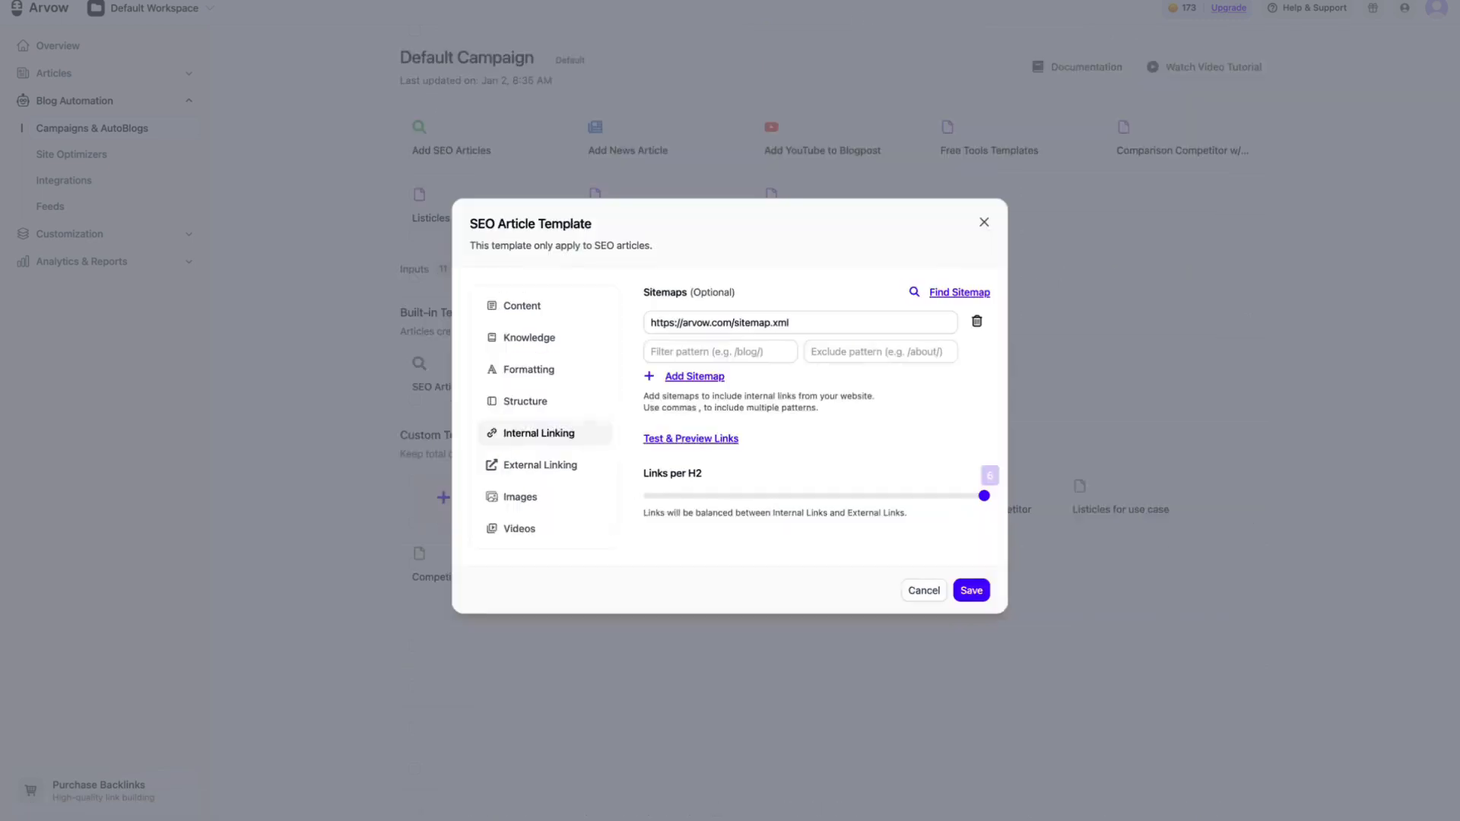
left_click(711, 440)
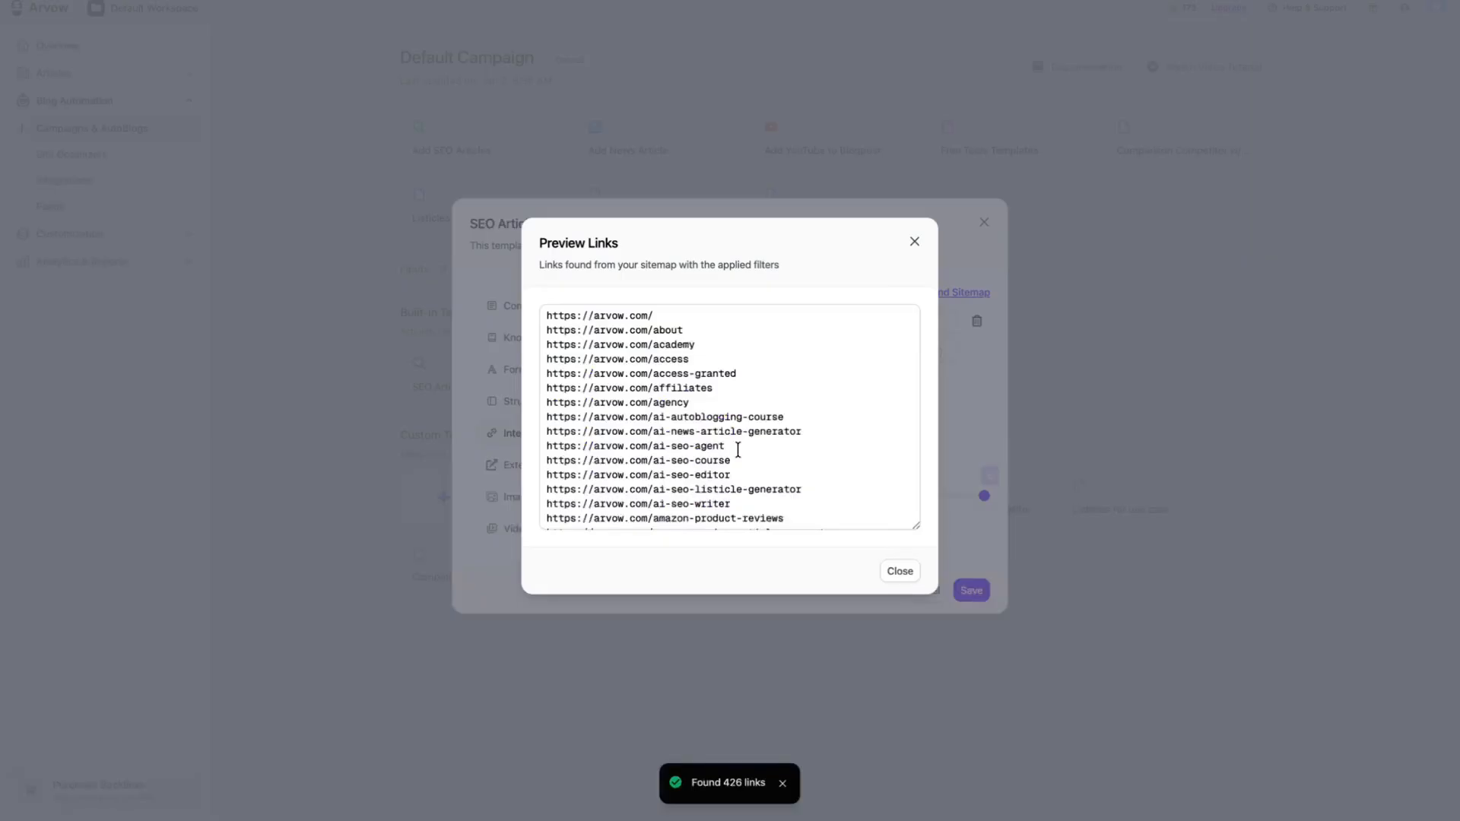
scroll(737, 443, "down", 5)
left_click(915, 239)
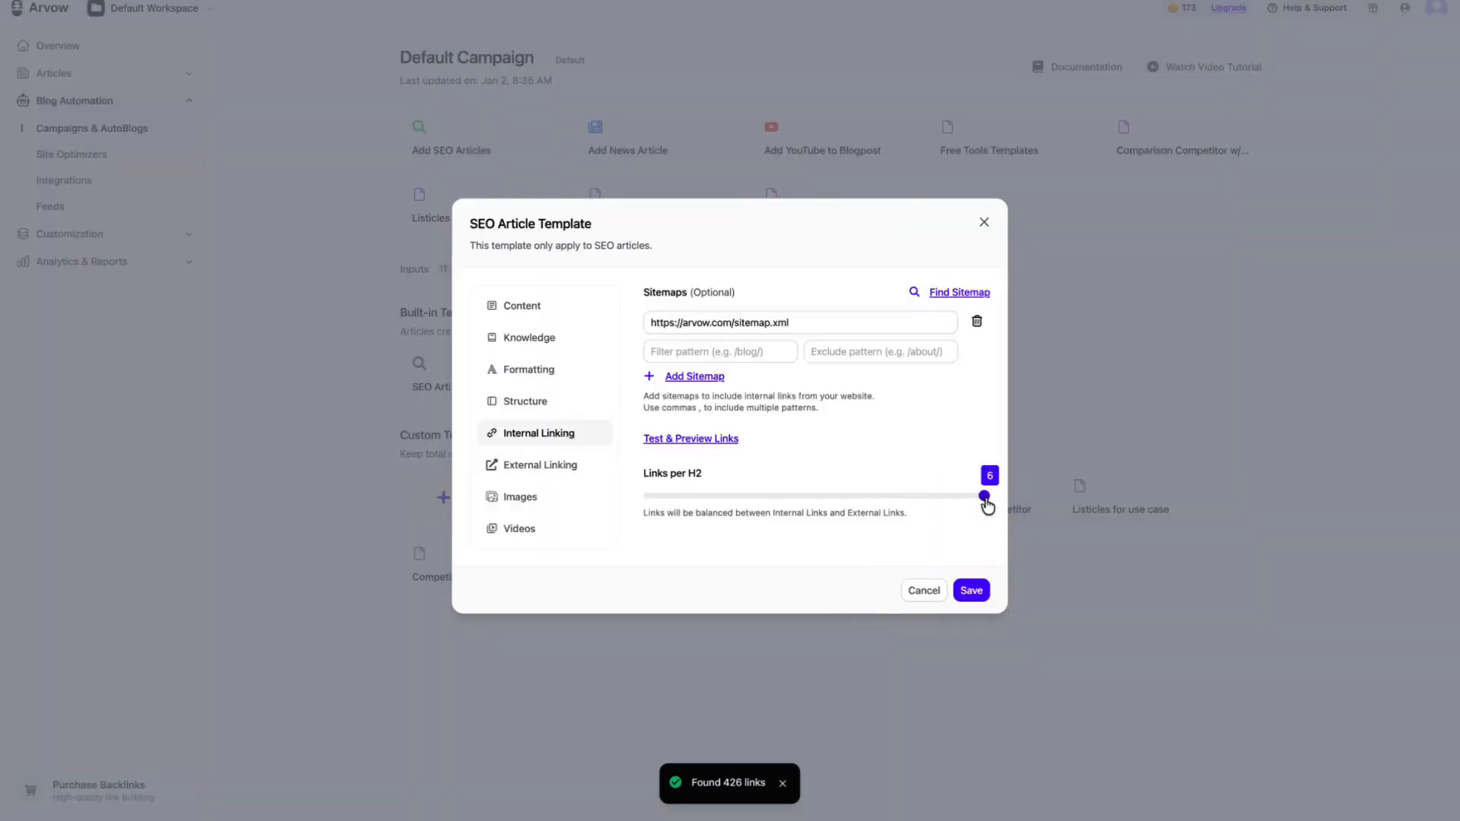
mouse_move(986, 502)
left_mouse_down()
mouse_move(848, 499)
mouse_move(984, 498)
left_mouse_up()
Step: Review the template's external linking settings, and its image provider, custom styling and in-article image number options
left_click(577, 466)
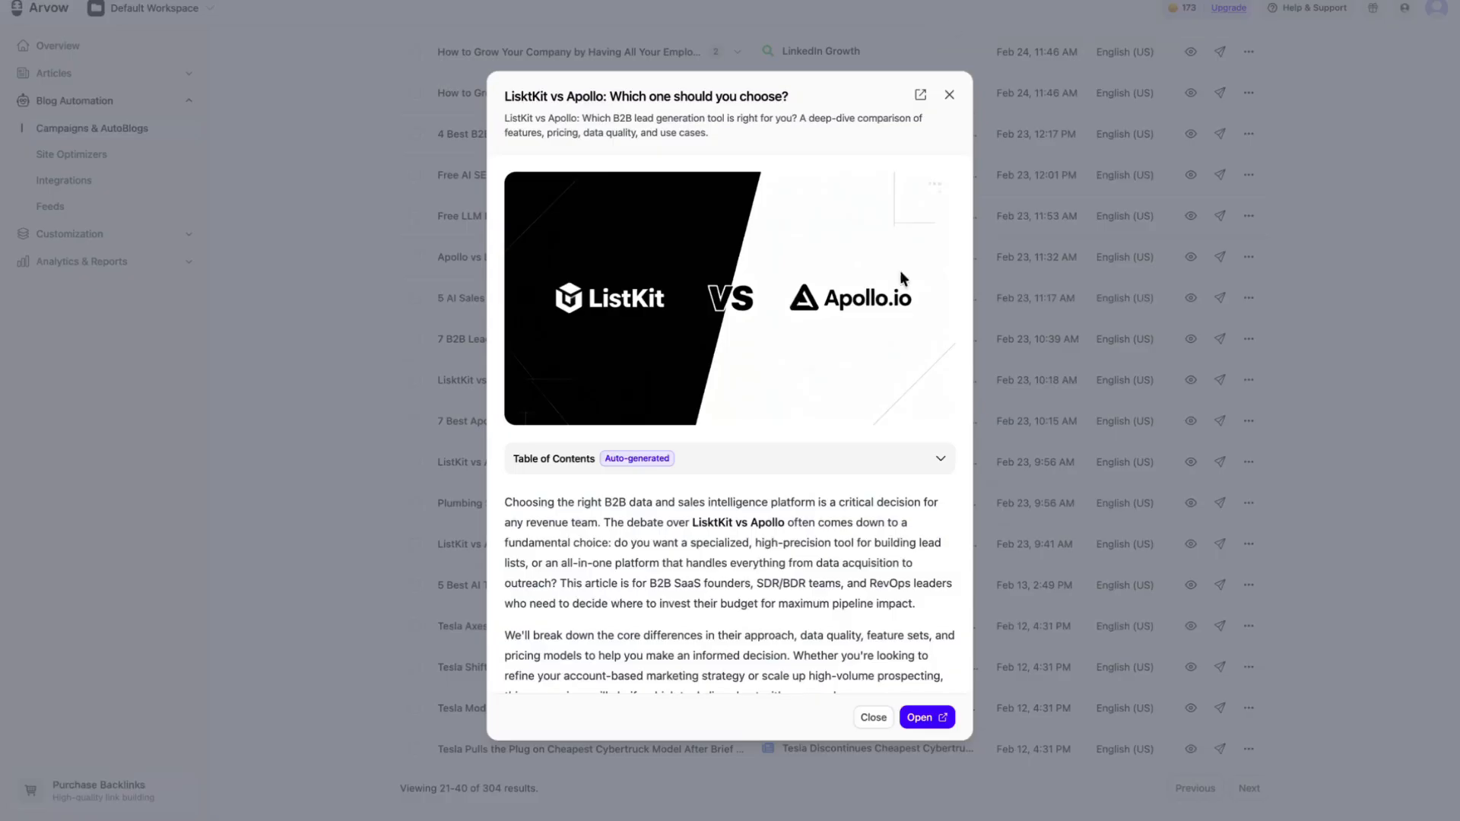
scroll(900, 271, "down", 6)
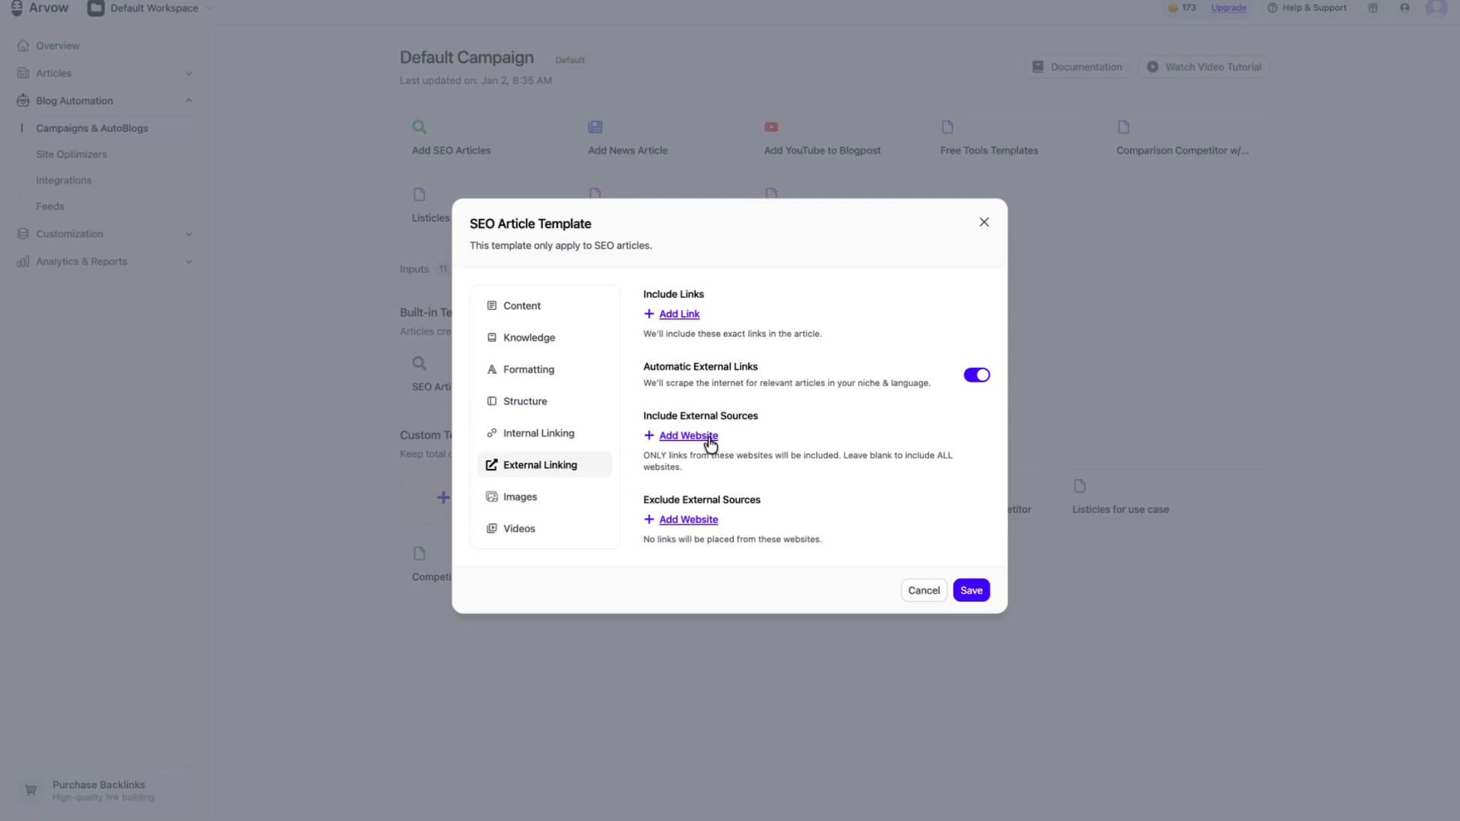
left_click(562, 501)
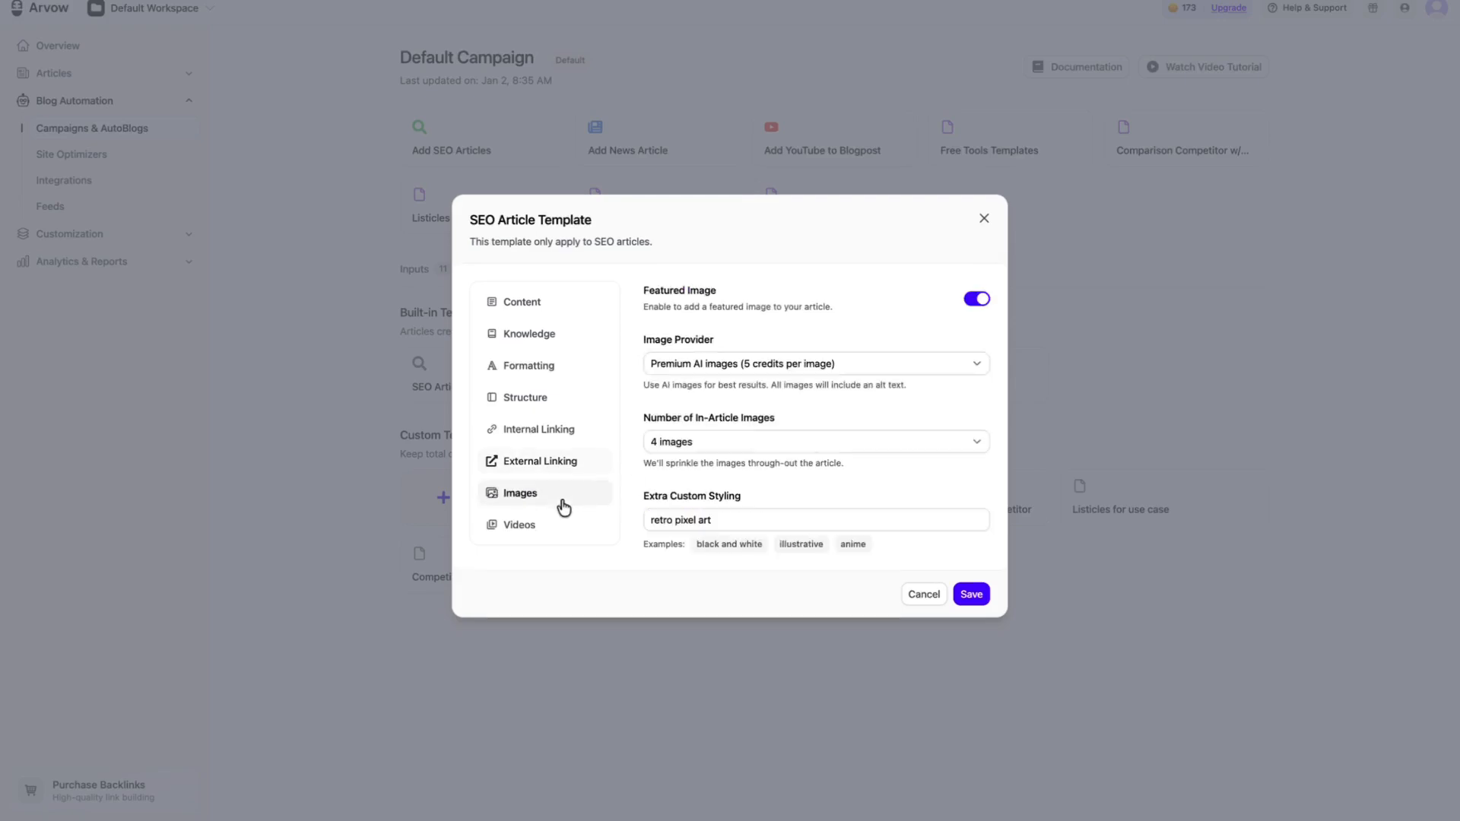
left_click(876, 368)
left_click(853, 365)
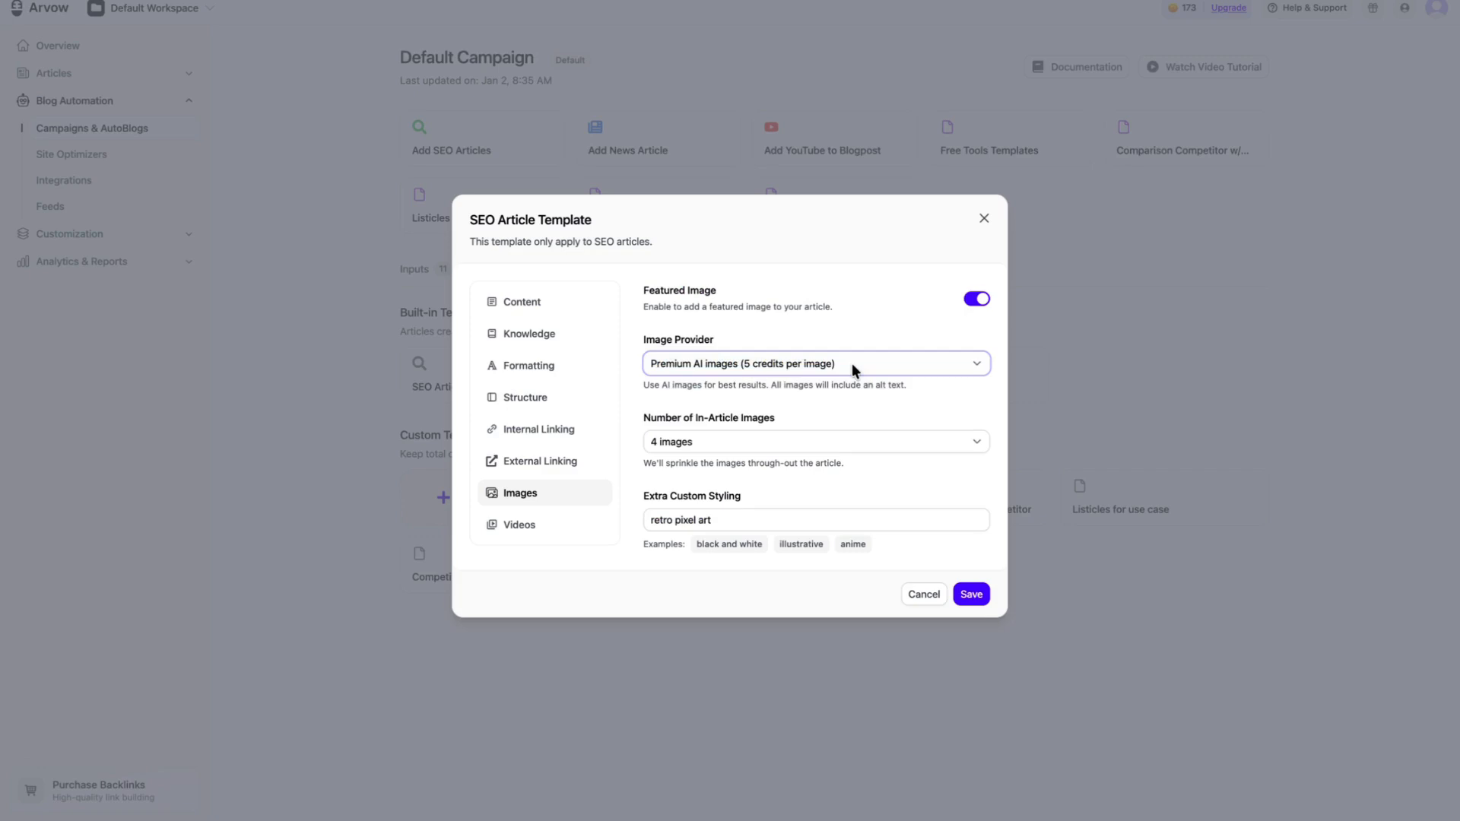
left_click_drag(782, 517, 631, 520)
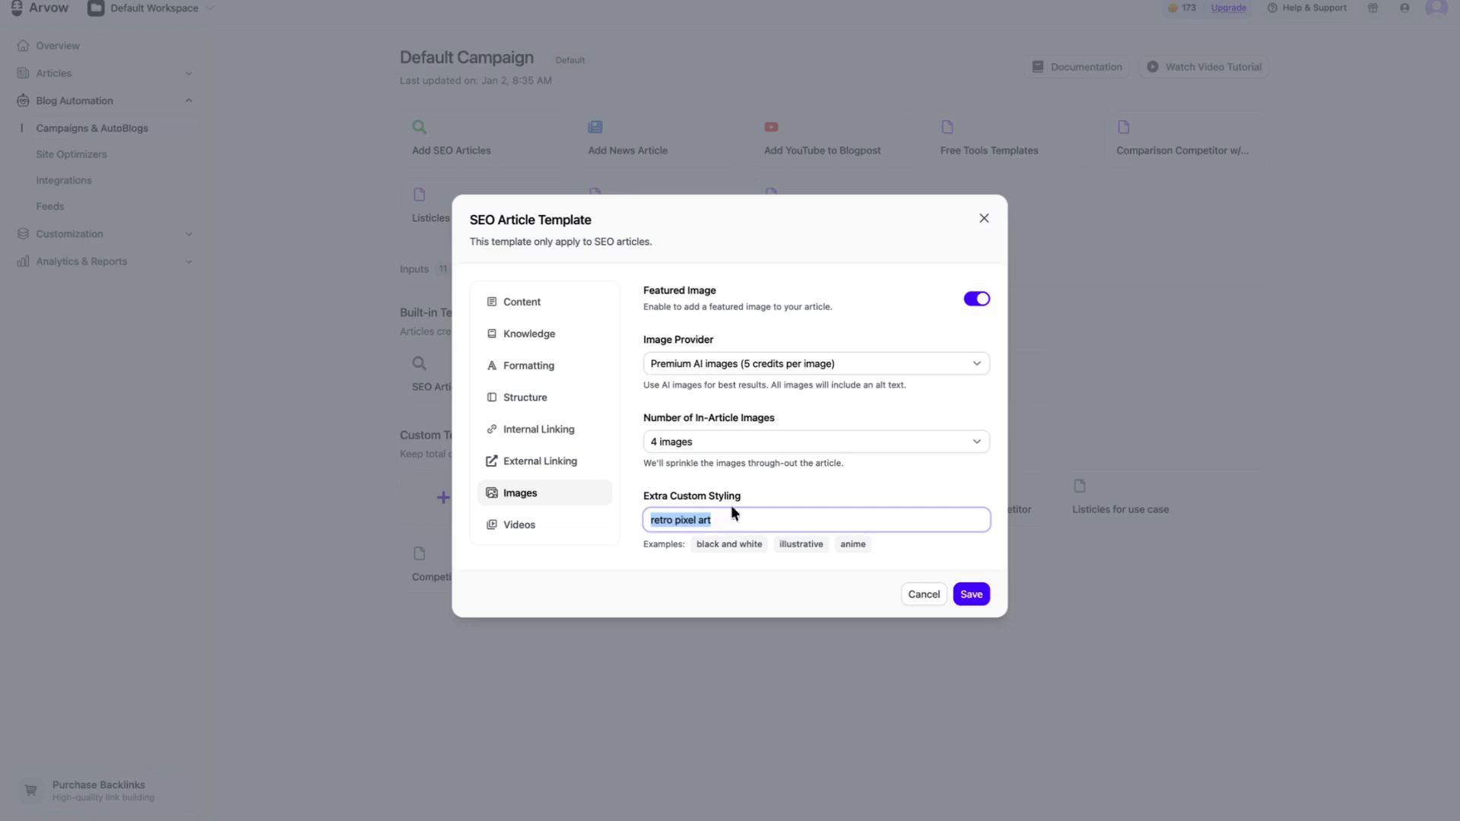
left_click(745, 440)
left_click(627, 418)
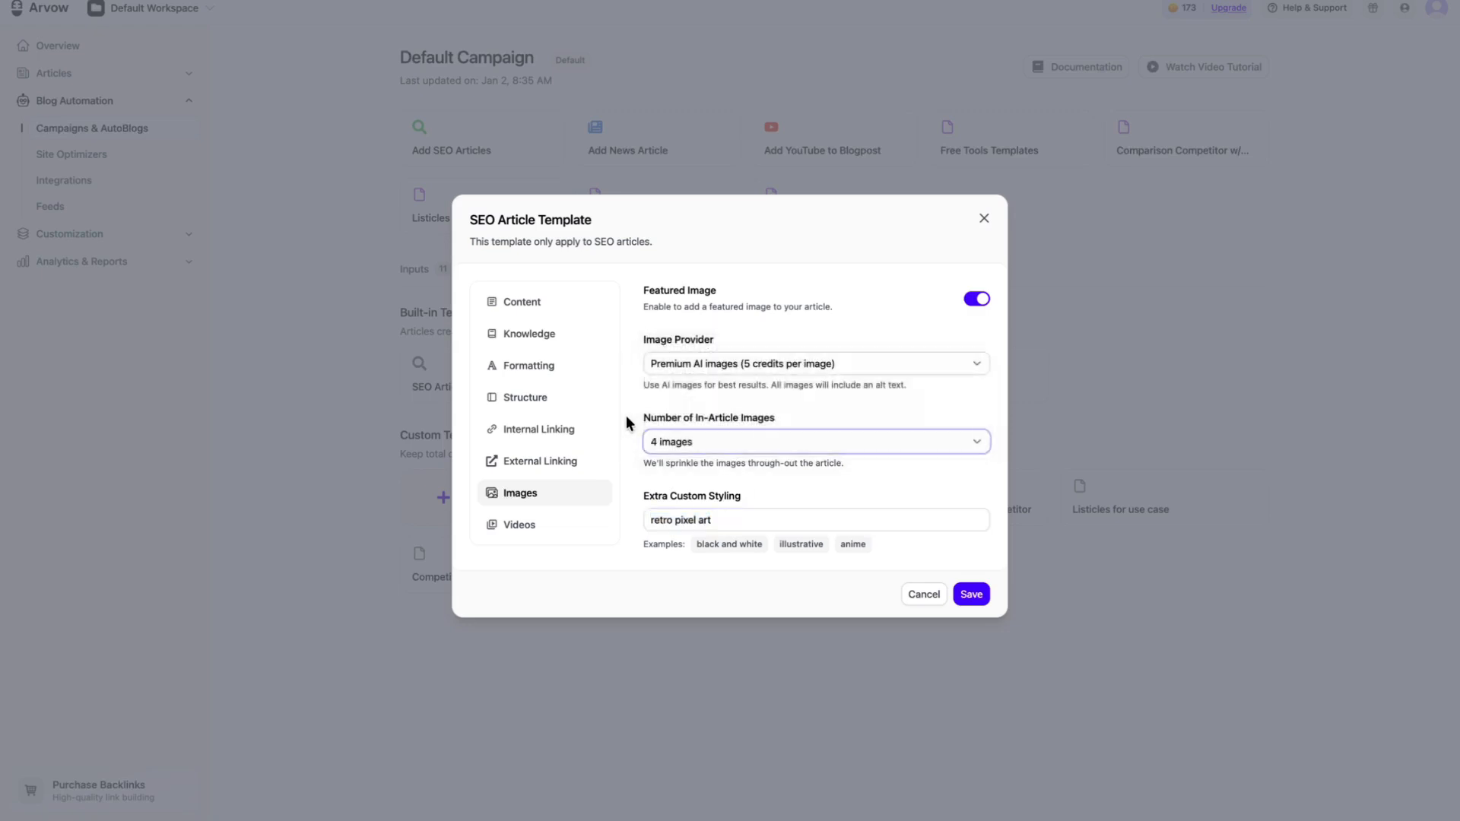
Step: Try Stock Photos as the template's image provider, and switch the provider to Custom Images
left_click(688, 365)
left_click(708, 384)
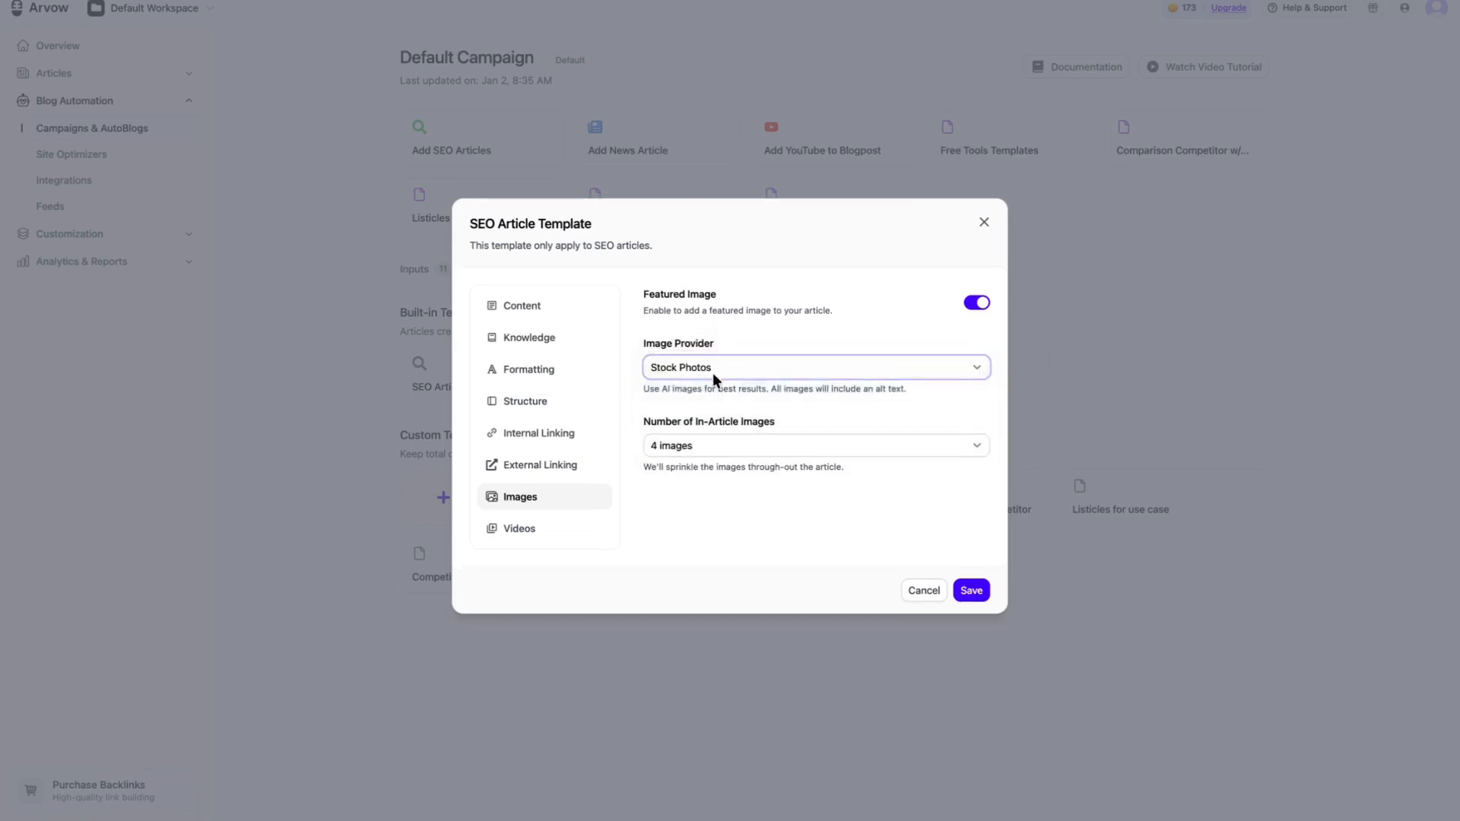
left_click(713, 373)
left_click(713, 386)
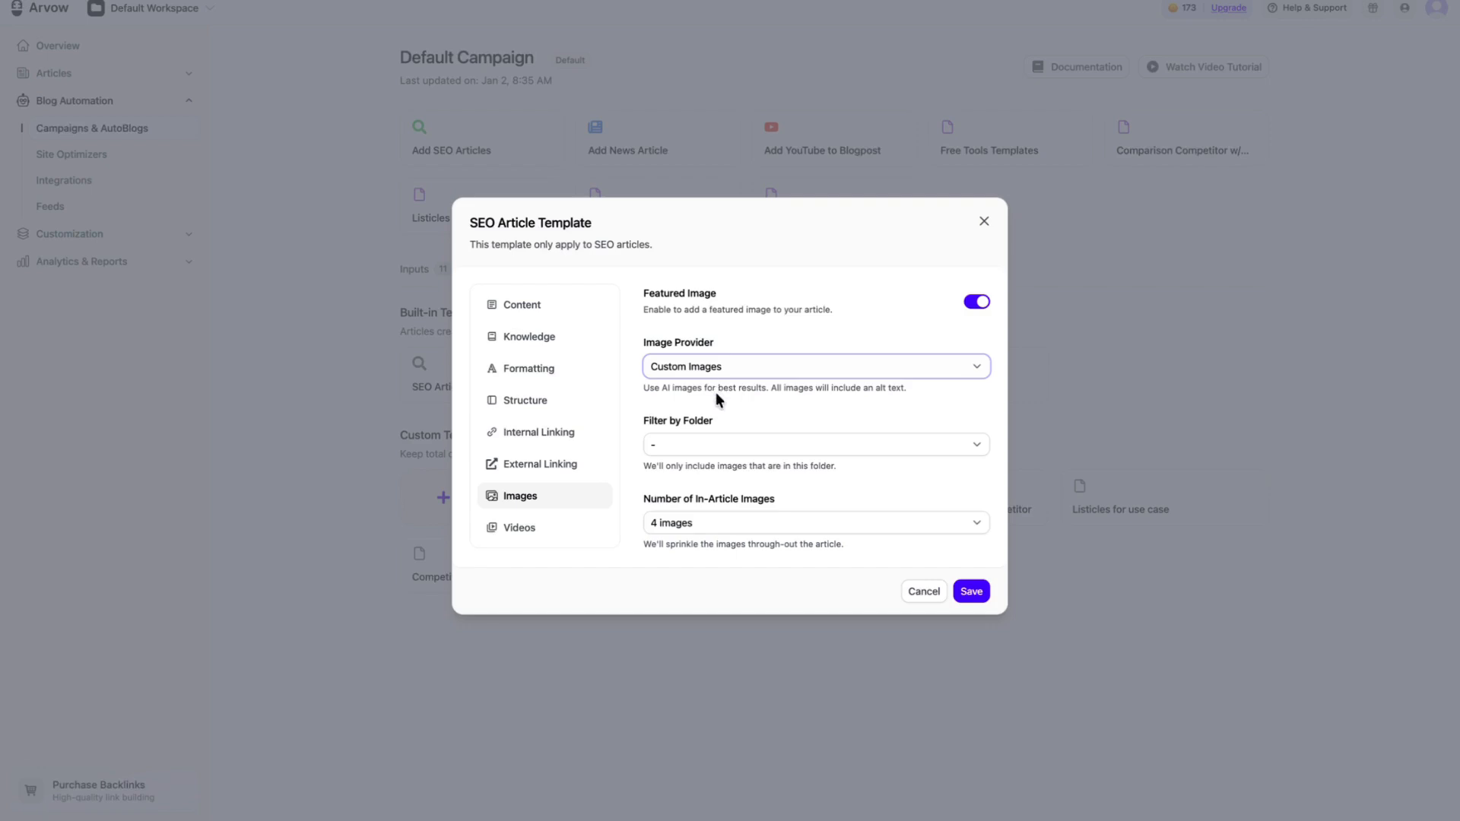
Step: Review the template's video settings, try adding and removing a YouTube channel entry, and close the SEO Article Template
left_click(597, 528)
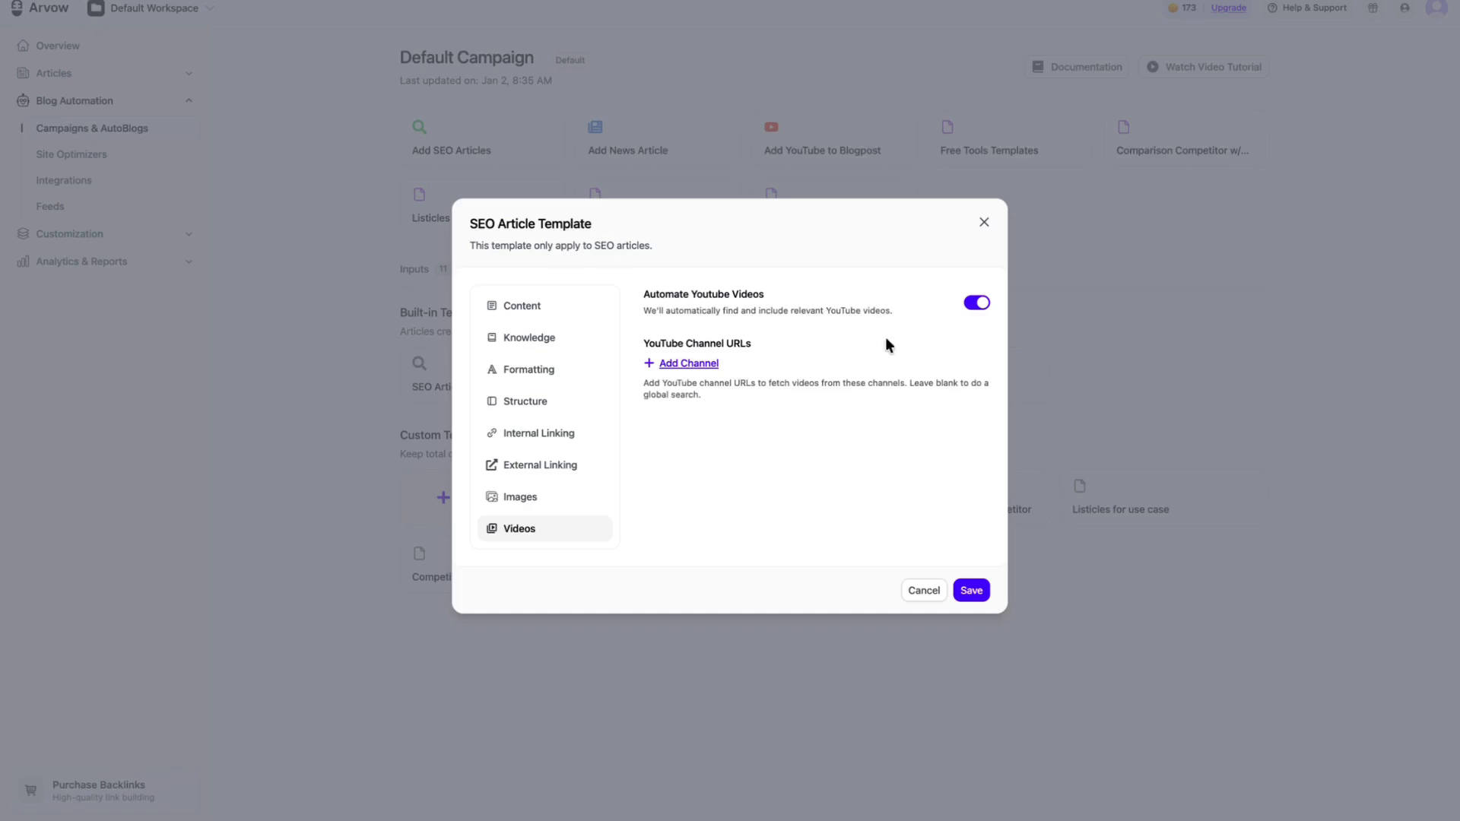
left_click(700, 370)
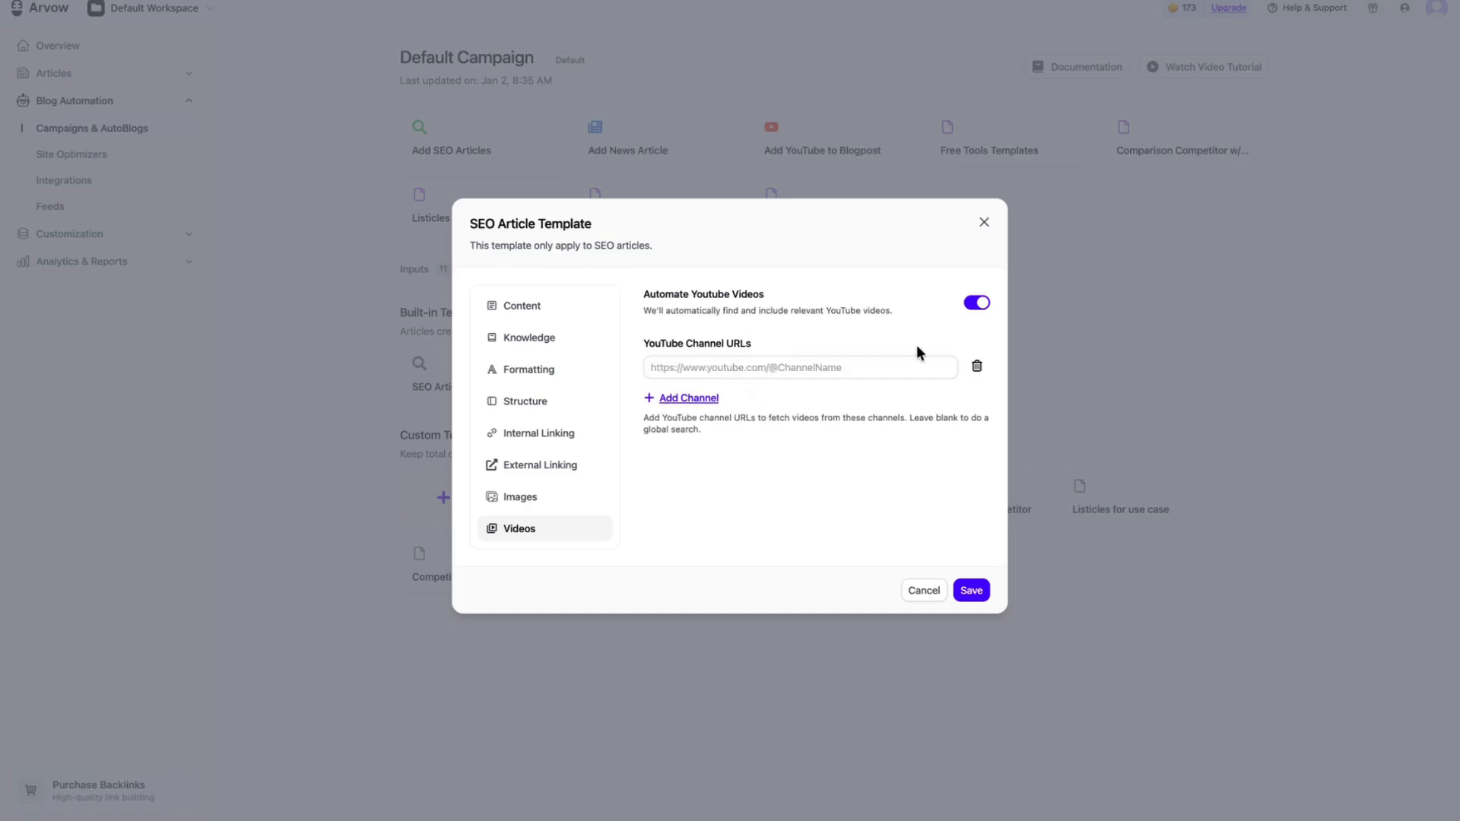
left_click(977, 367)
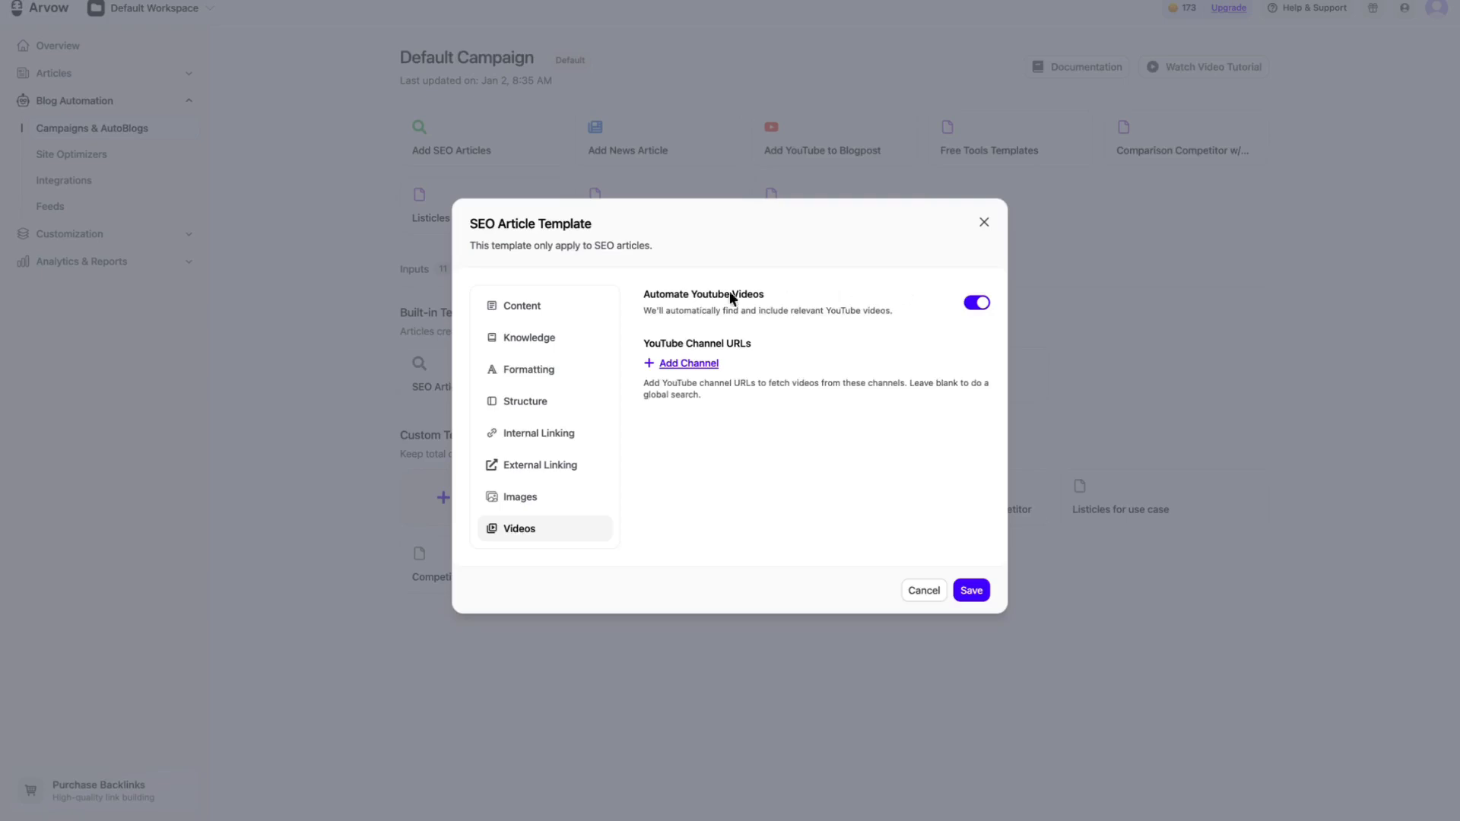
left_click(574, 306)
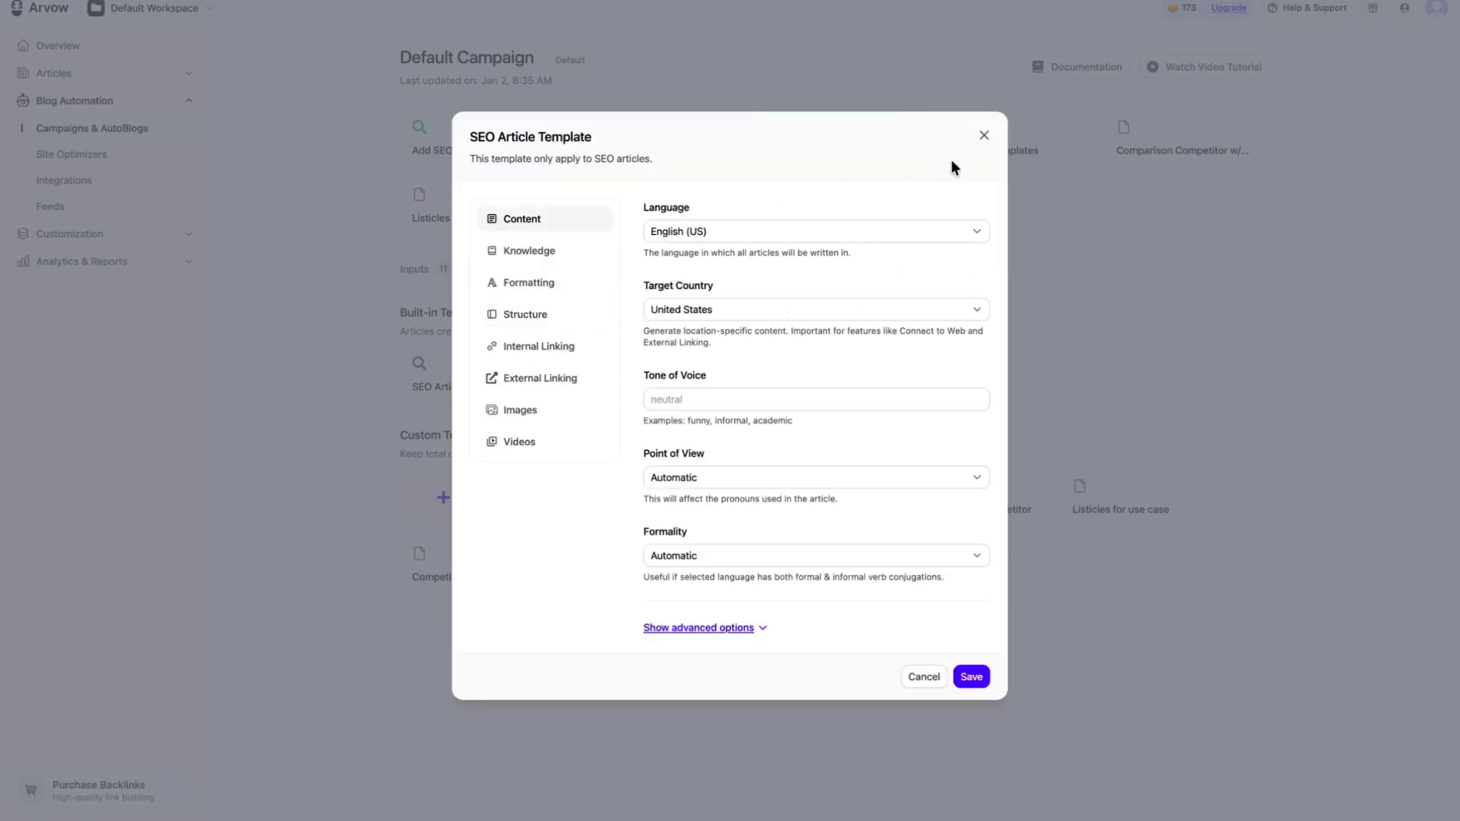
left_click(975, 145)
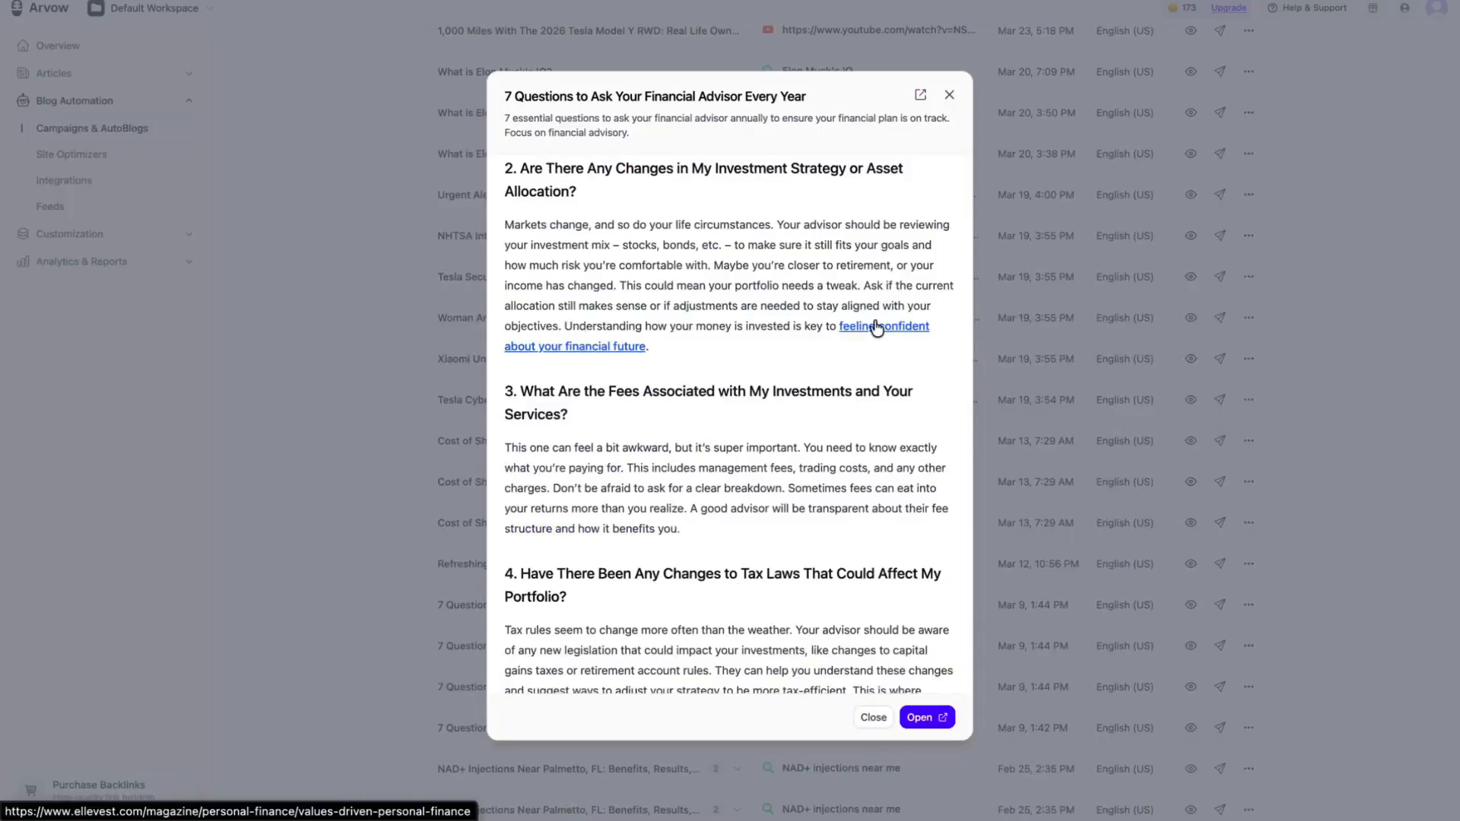
Step: Preview the campaign's generated articles and open "Plumbing Services in Barnet" in the article editor
scroll(874, 327, "up", 10)
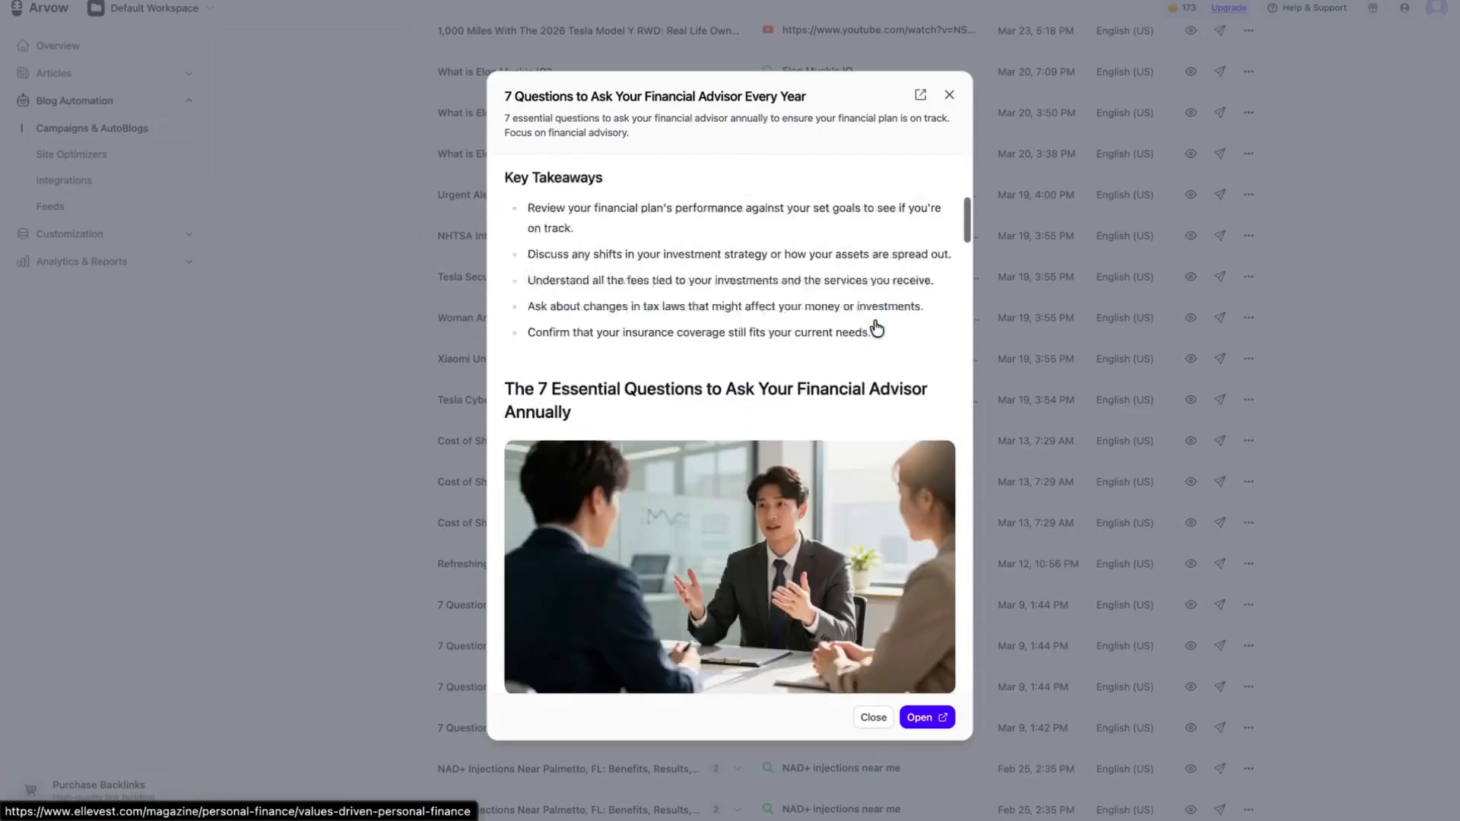
scroll(926, 137, "down", 1)
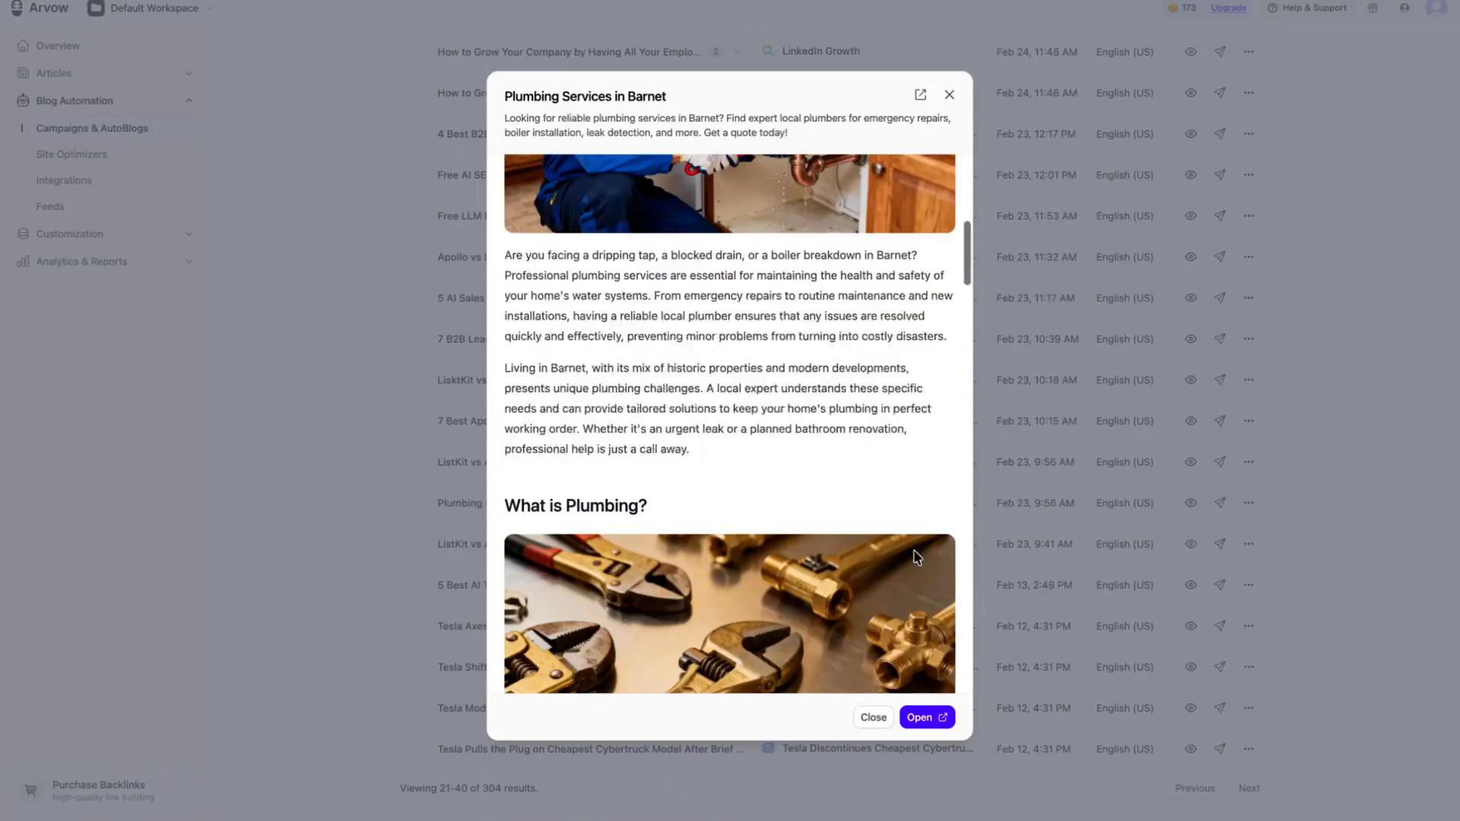
left_click(933, 715)
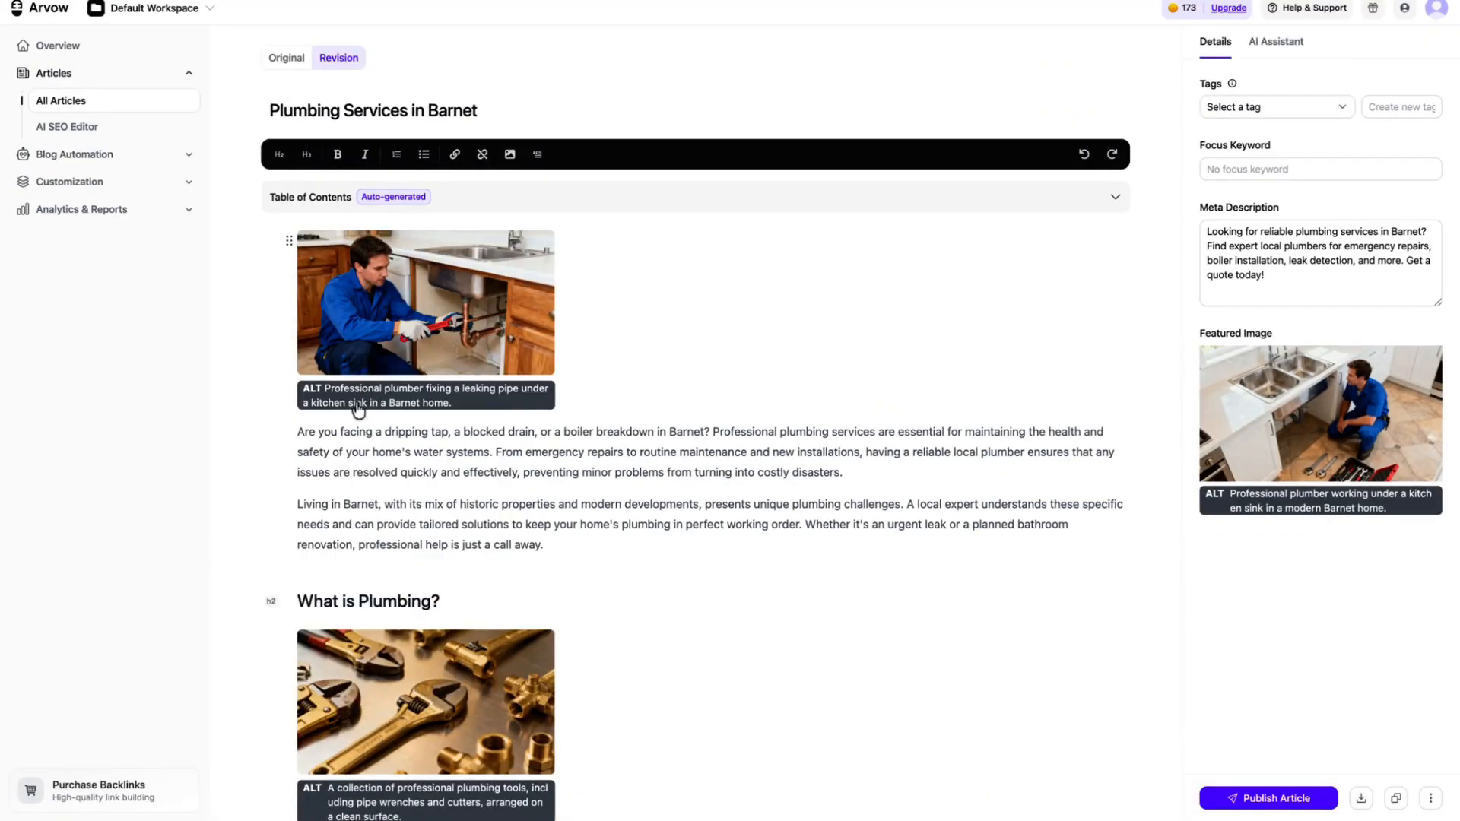
Step: Select text in the article's introduction and examine the AI options for adding keywords and rewriting it
left_click_drag(793, 552, 484, 452)
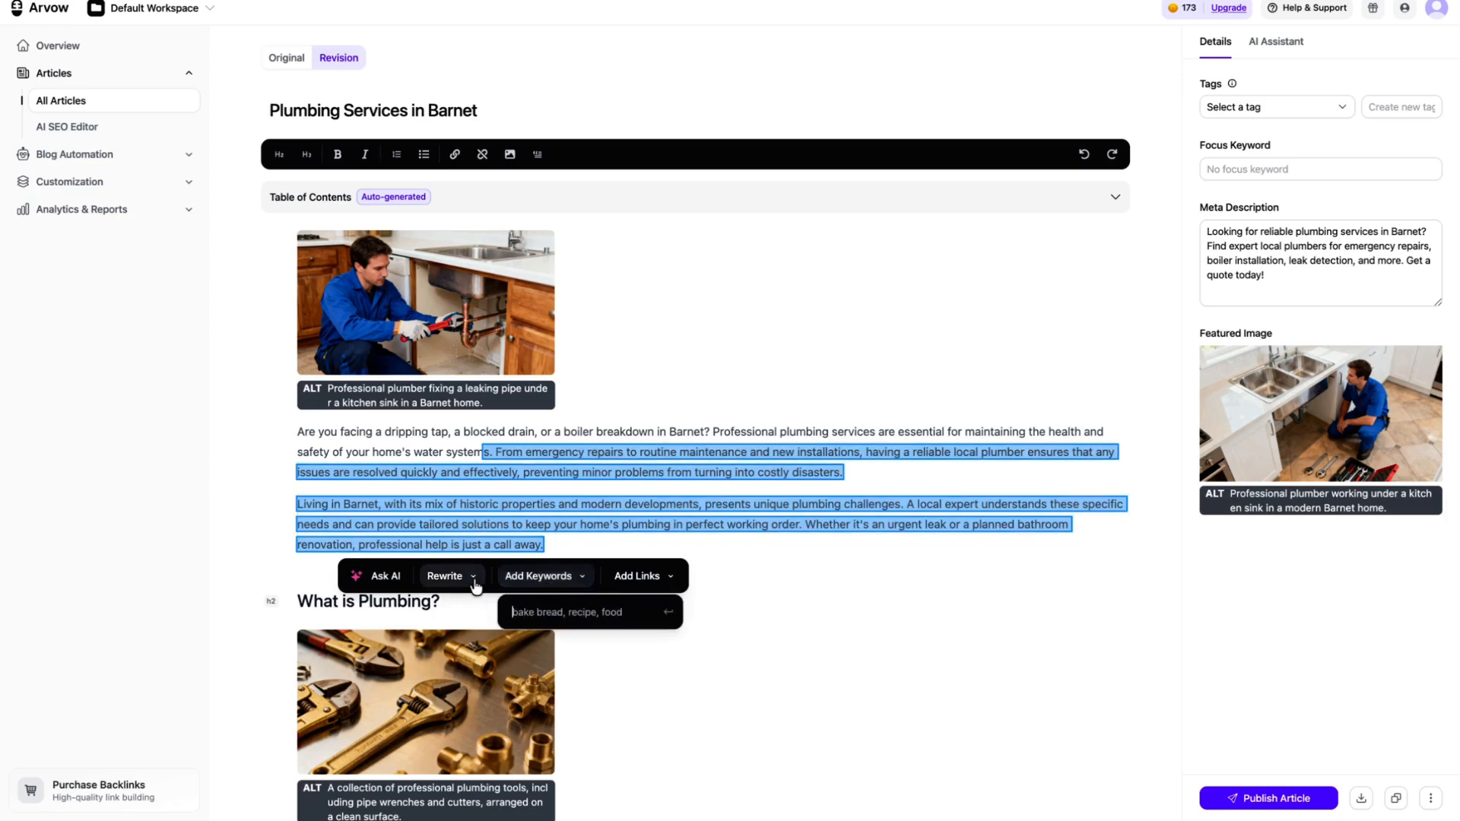
mouse_move(475, 585)
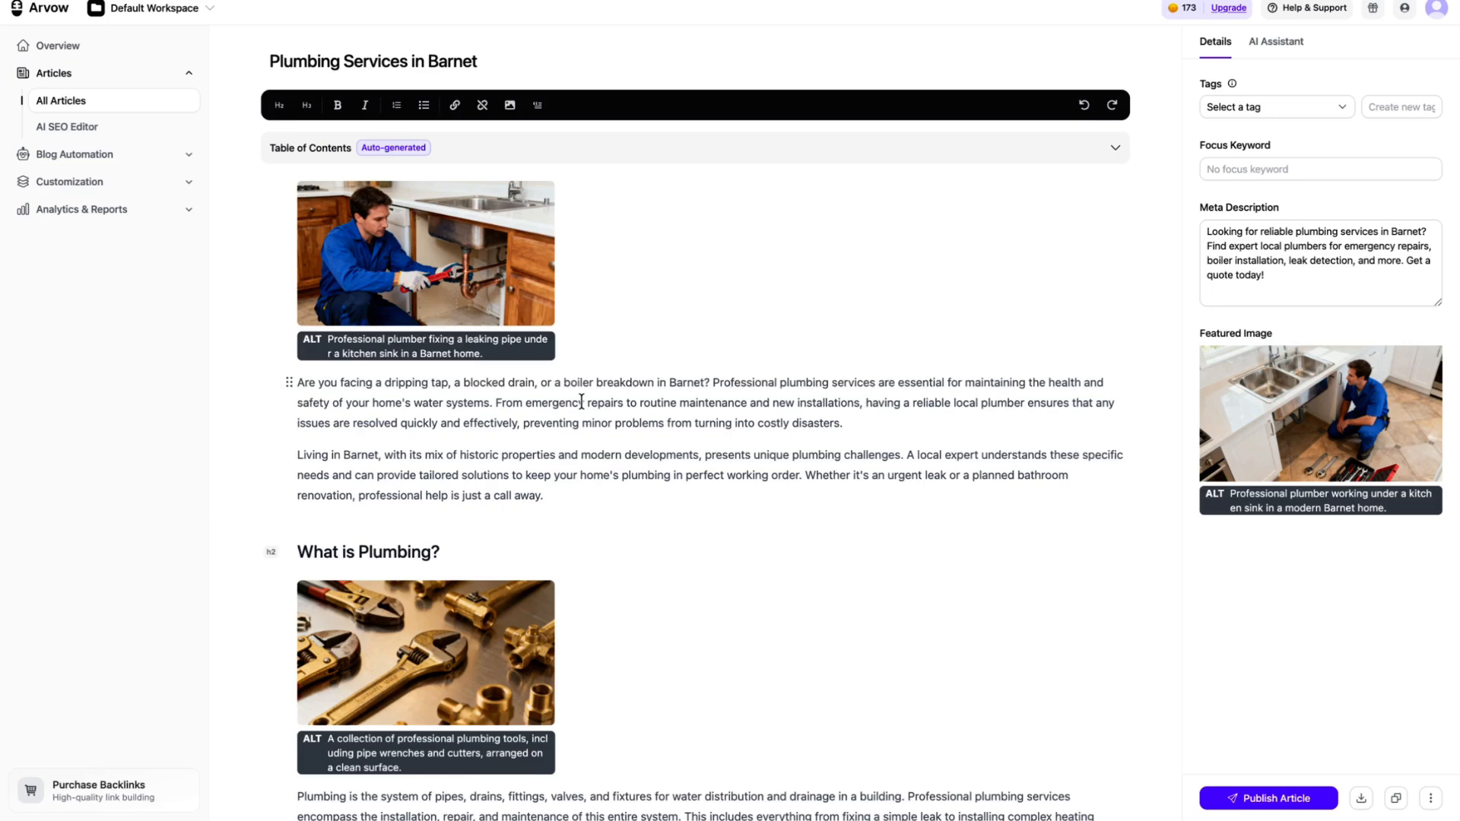
scroll(581, 402, "down", 1)
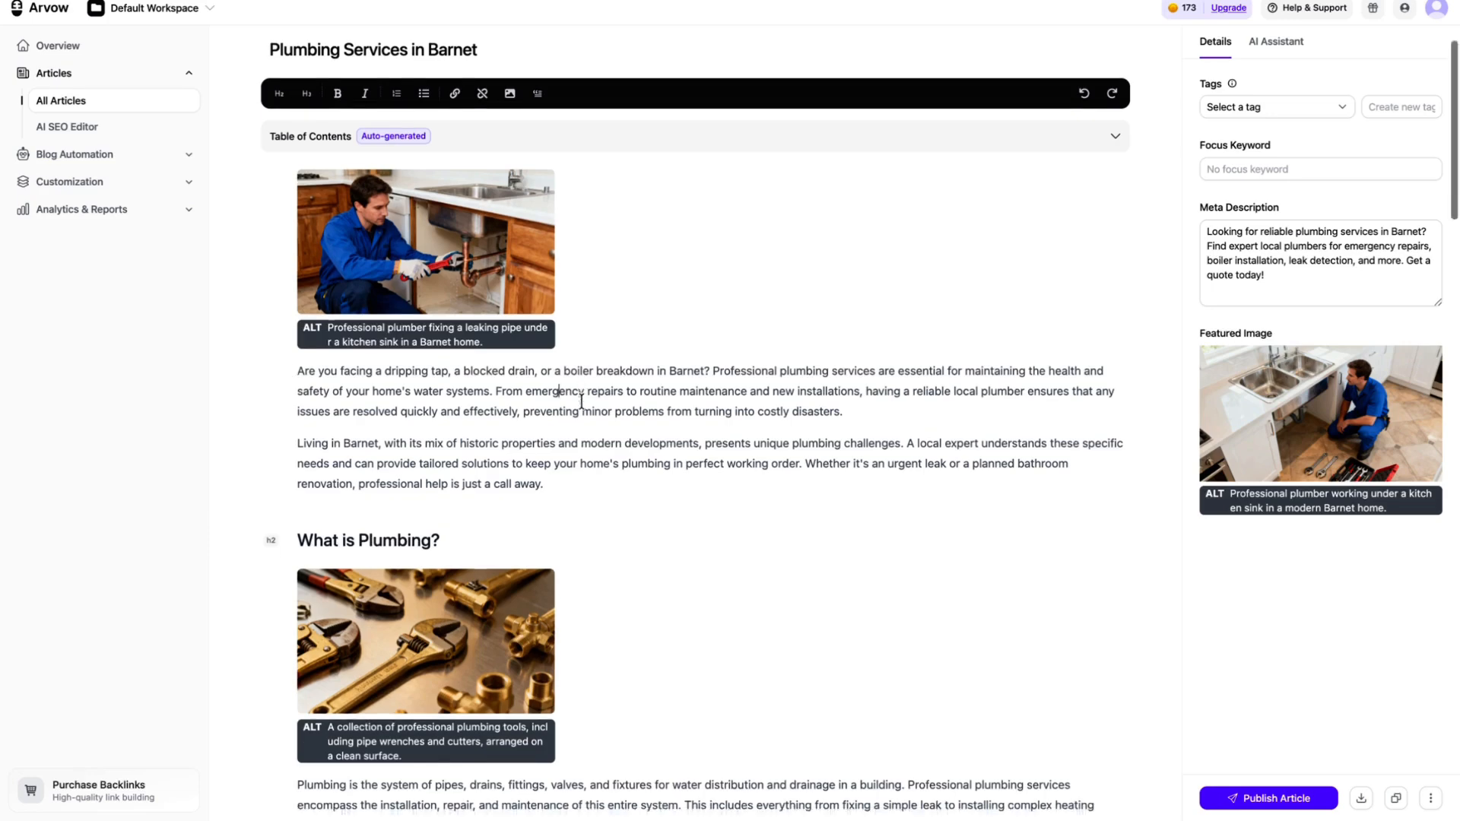
left_click_drag(297, 391, 628, 412)
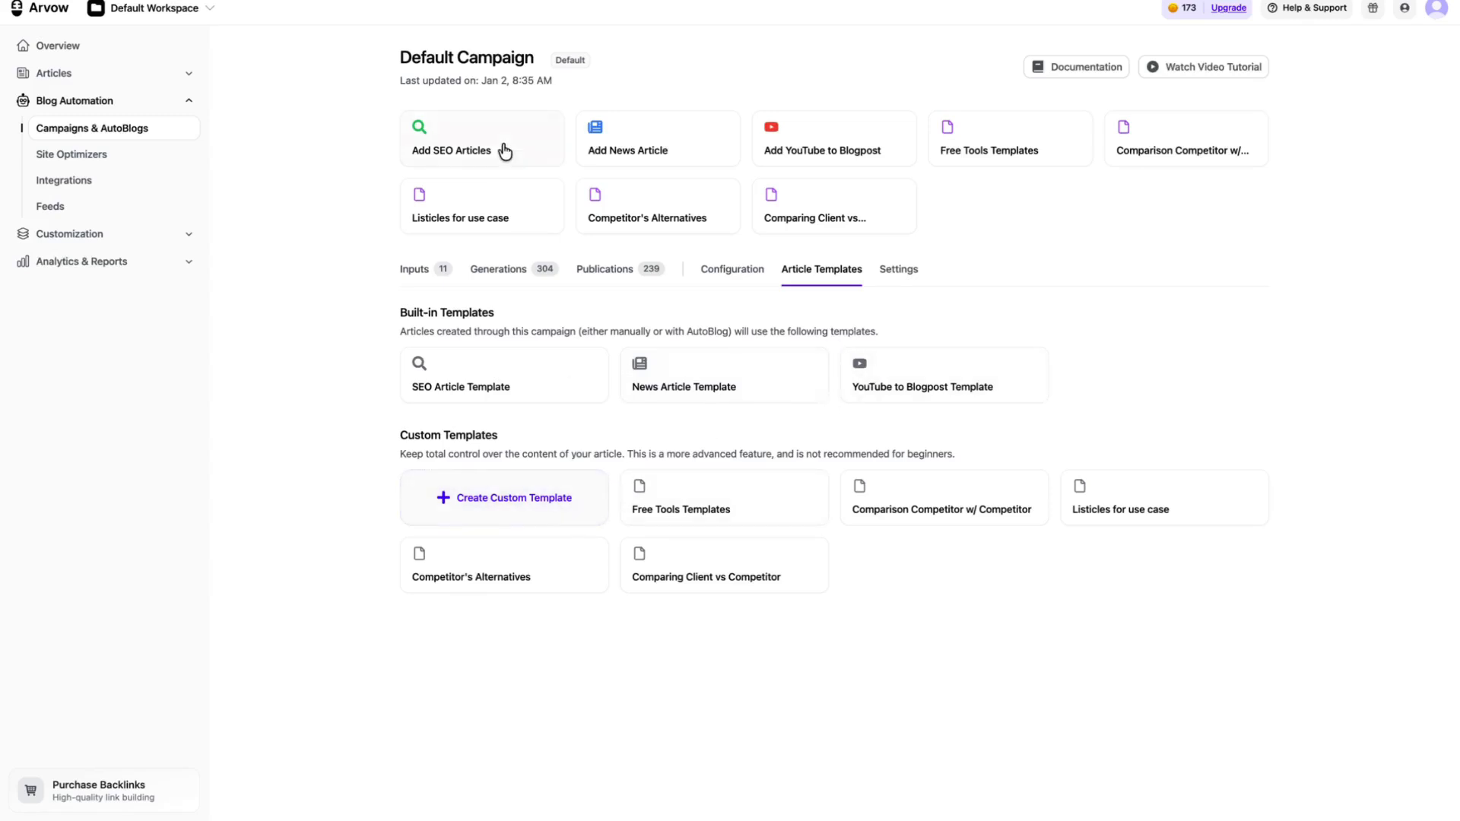
Step: Start adding SEO keywords to the Default Campaign, try a "new tesla model" entry, and check the Excel import option
left_click(465, 150)
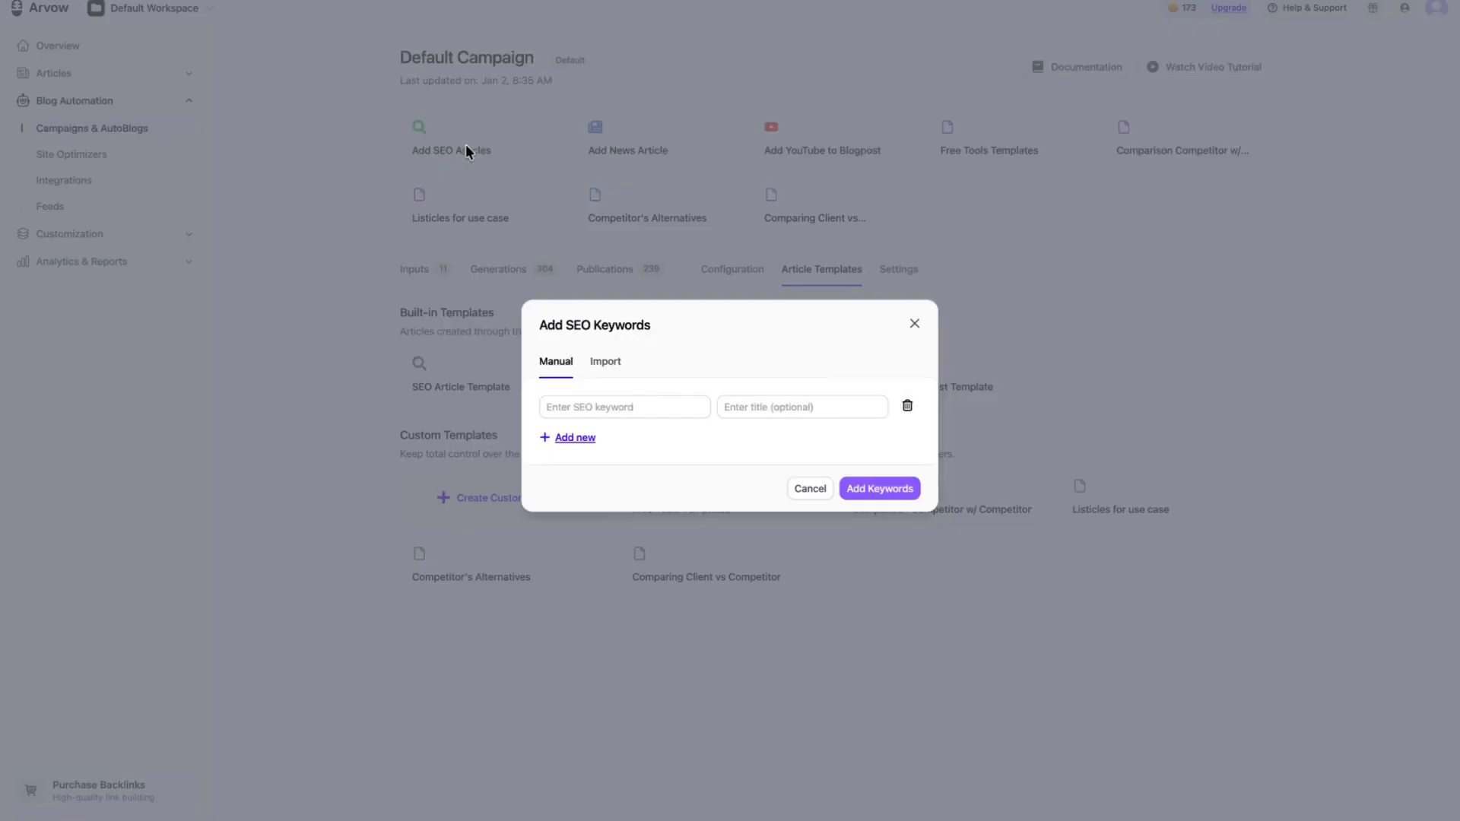
left_click(642, 405)
type("new tesla model y")
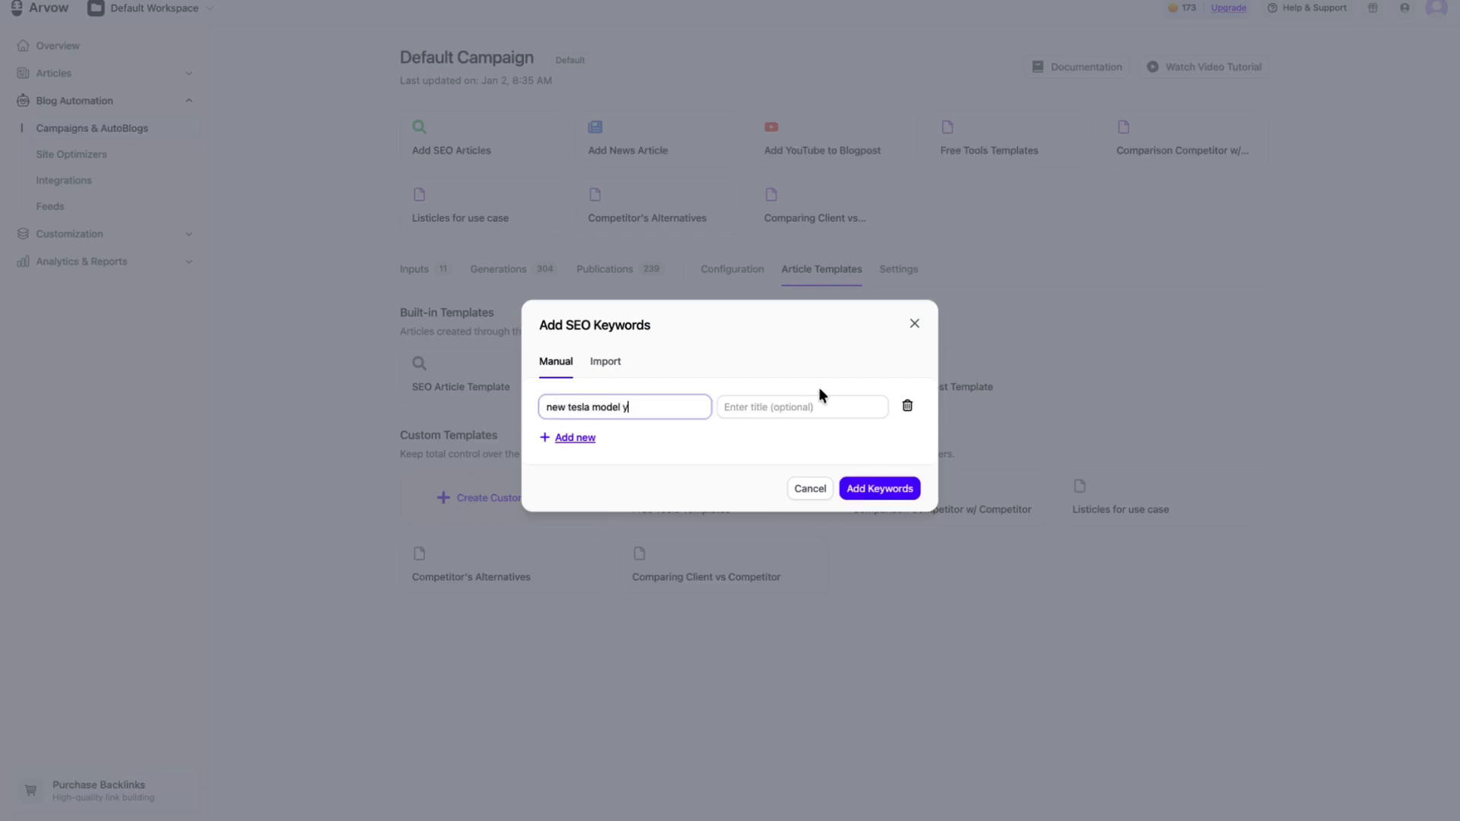
left_click(826, 381)
left_click(590, 441)
left_click(584, 460)
left_click(597, 342)
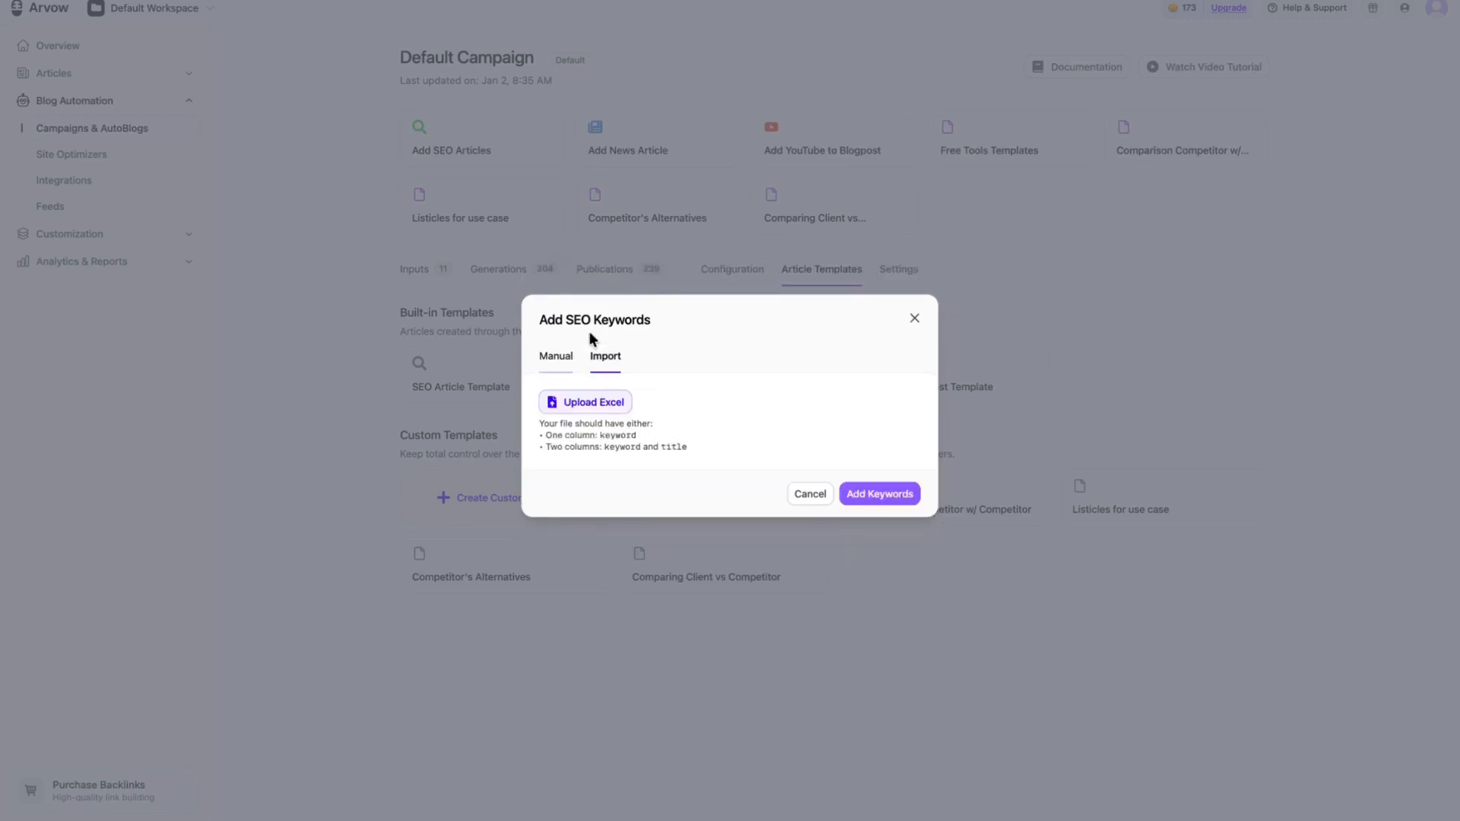
Step: Manually add the SEO keyword "new tesla model y" with the title "What's the range for the new 2026 Tesla Model Y"
left_click(562, 361)
left_click(662, 408)
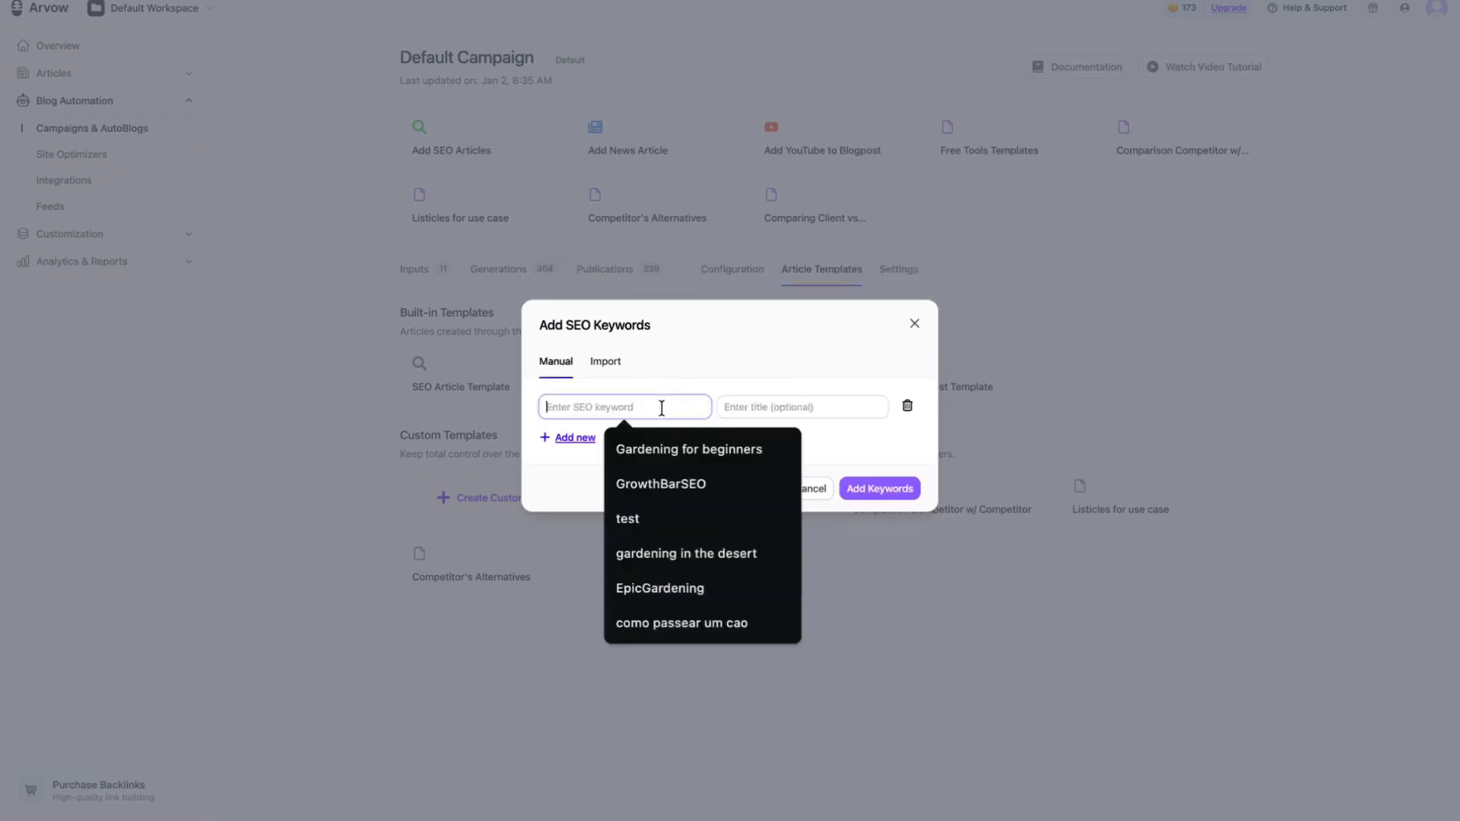
type("new tesla model y")
left_click(710, 485)
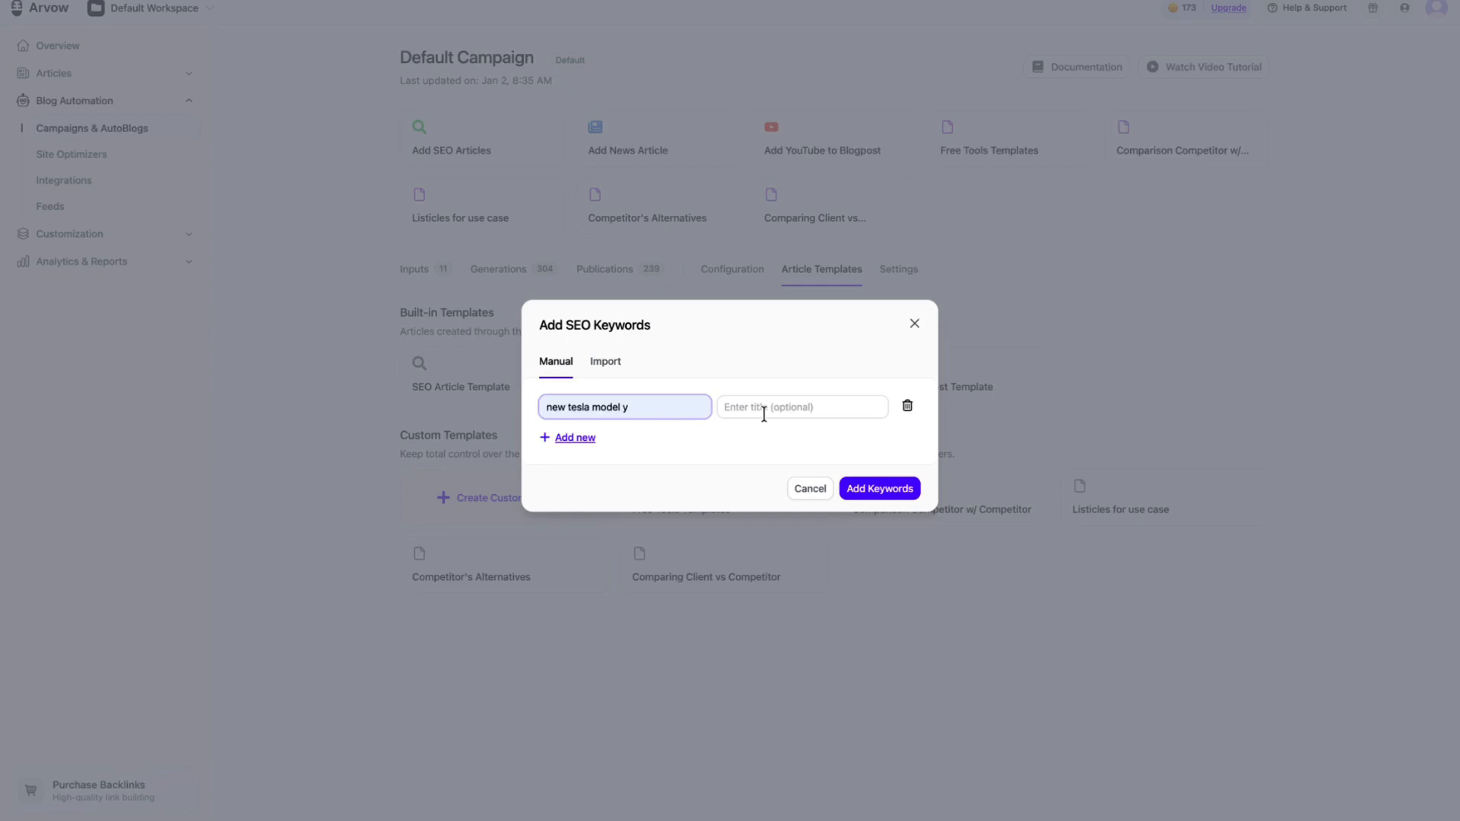
left_click(765, 409)
type("What's the range")
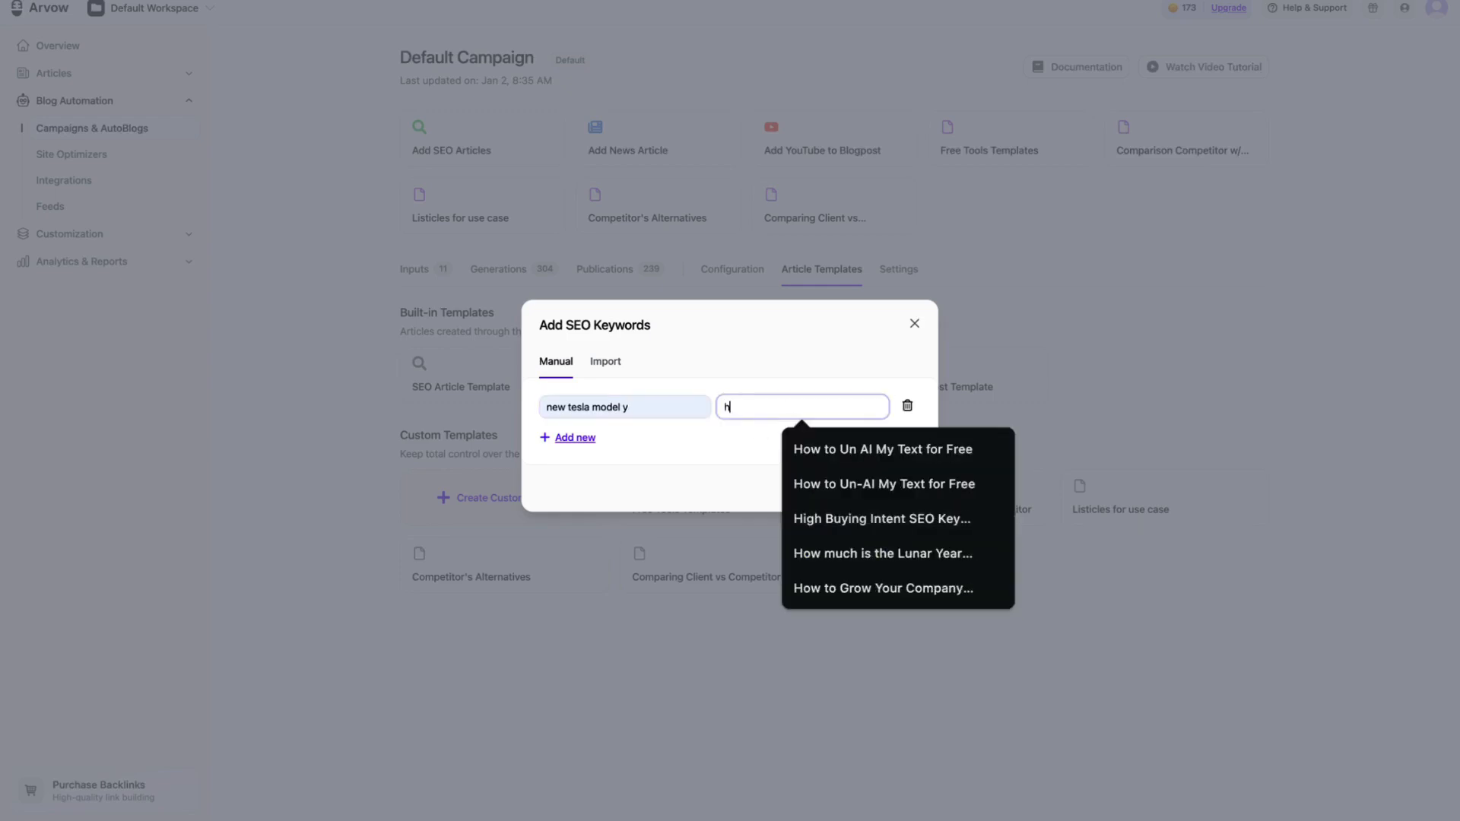
type(" for the")
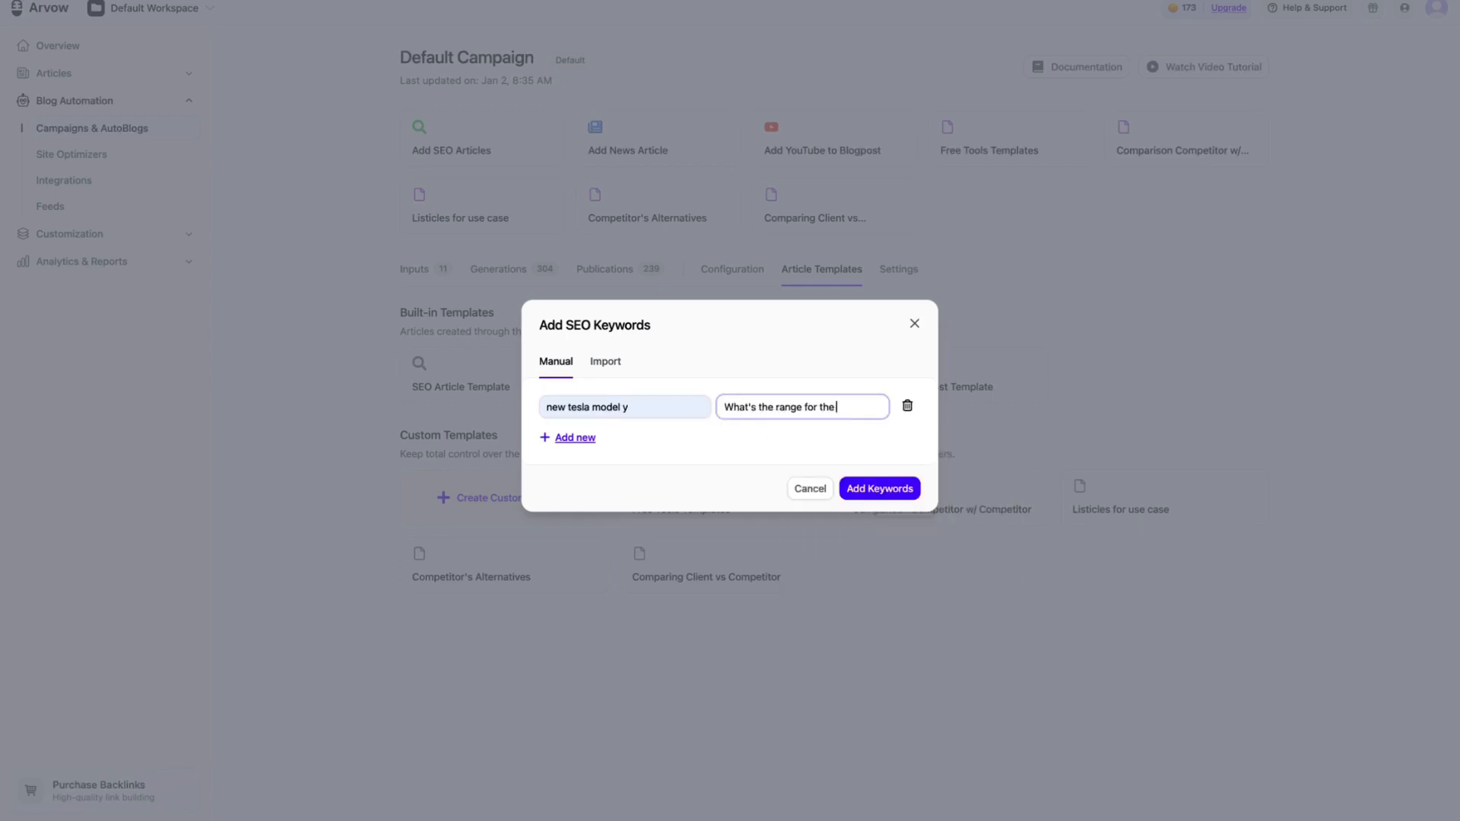
type(" new 2026 Te")
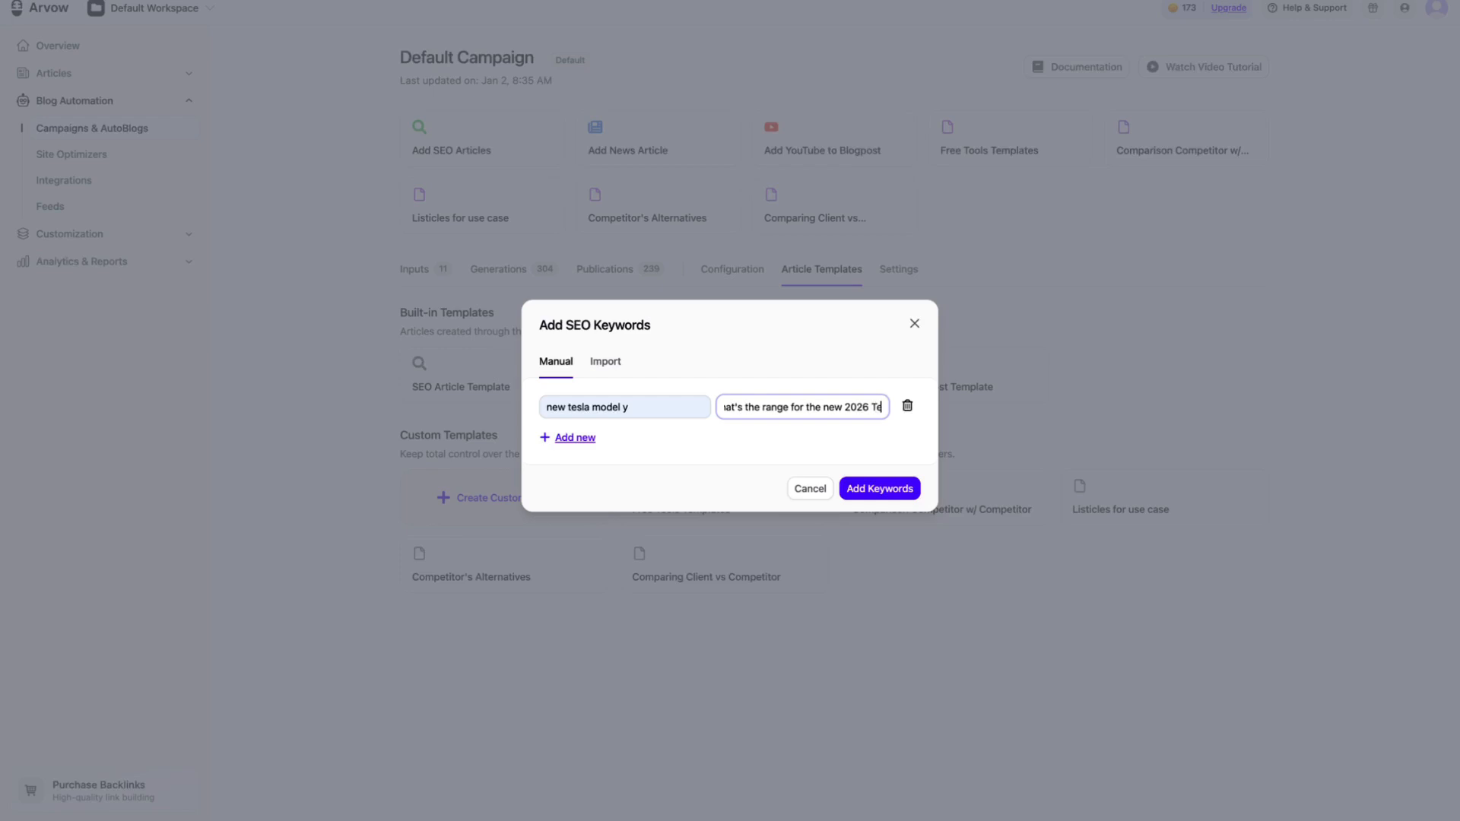
type("sla model Y")
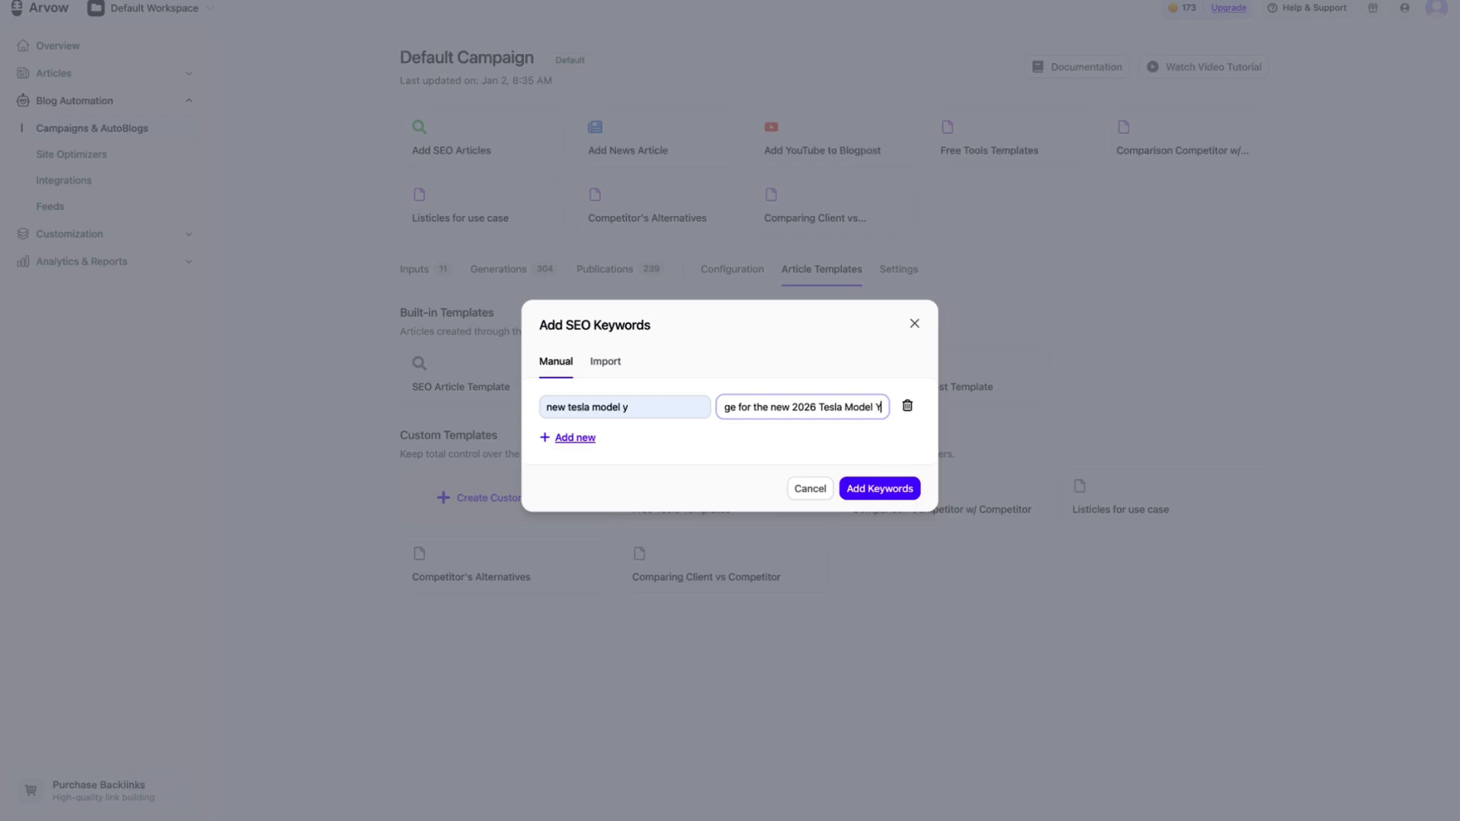
left_click(897, 493)
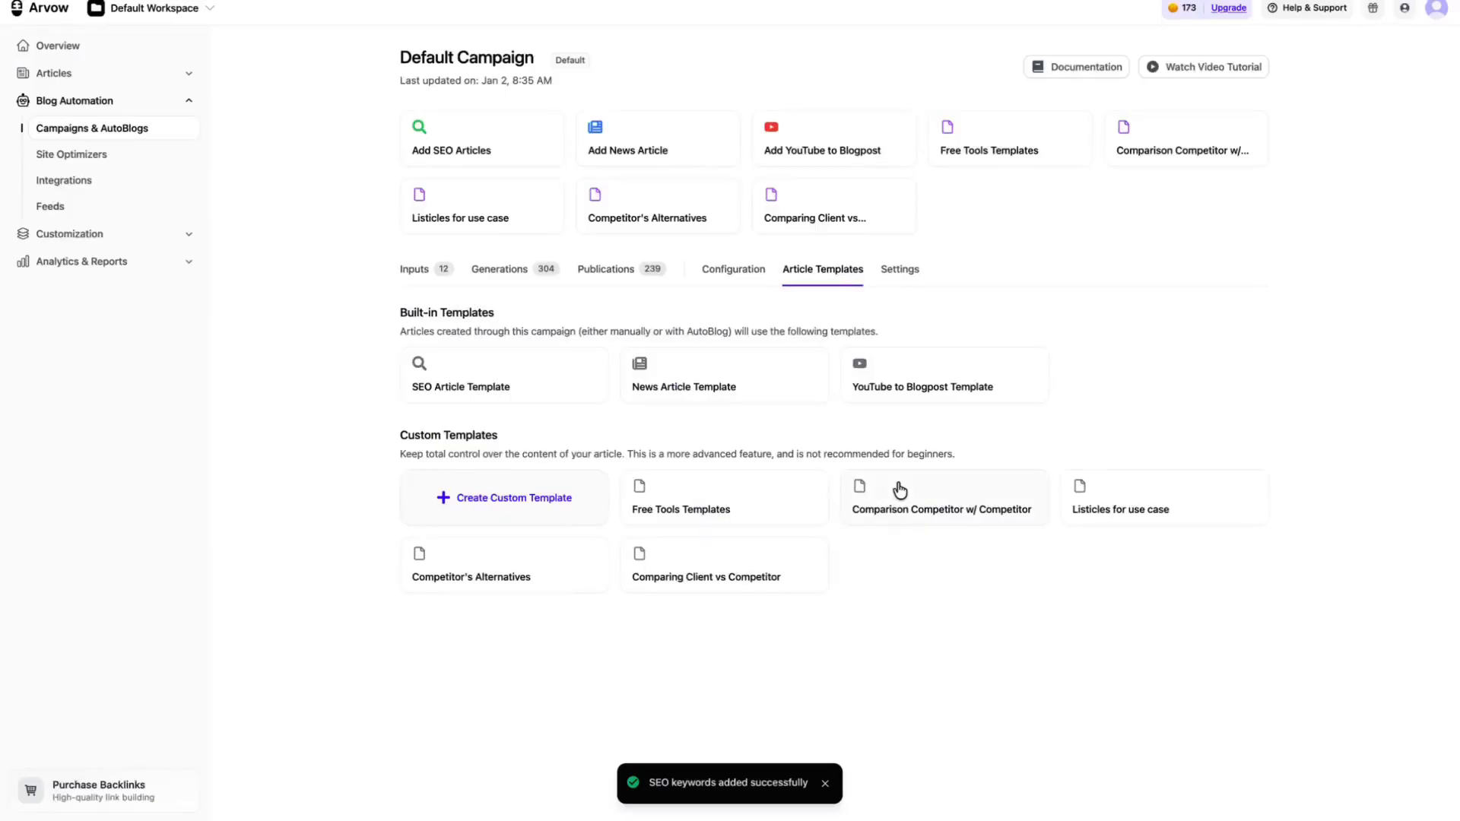
Step: Open the article details of the "new tesla model y" input and review its outline, content, knowledge, structure and linking settings
left_click(422, 286)
scroll(782, 481, "down", 1)
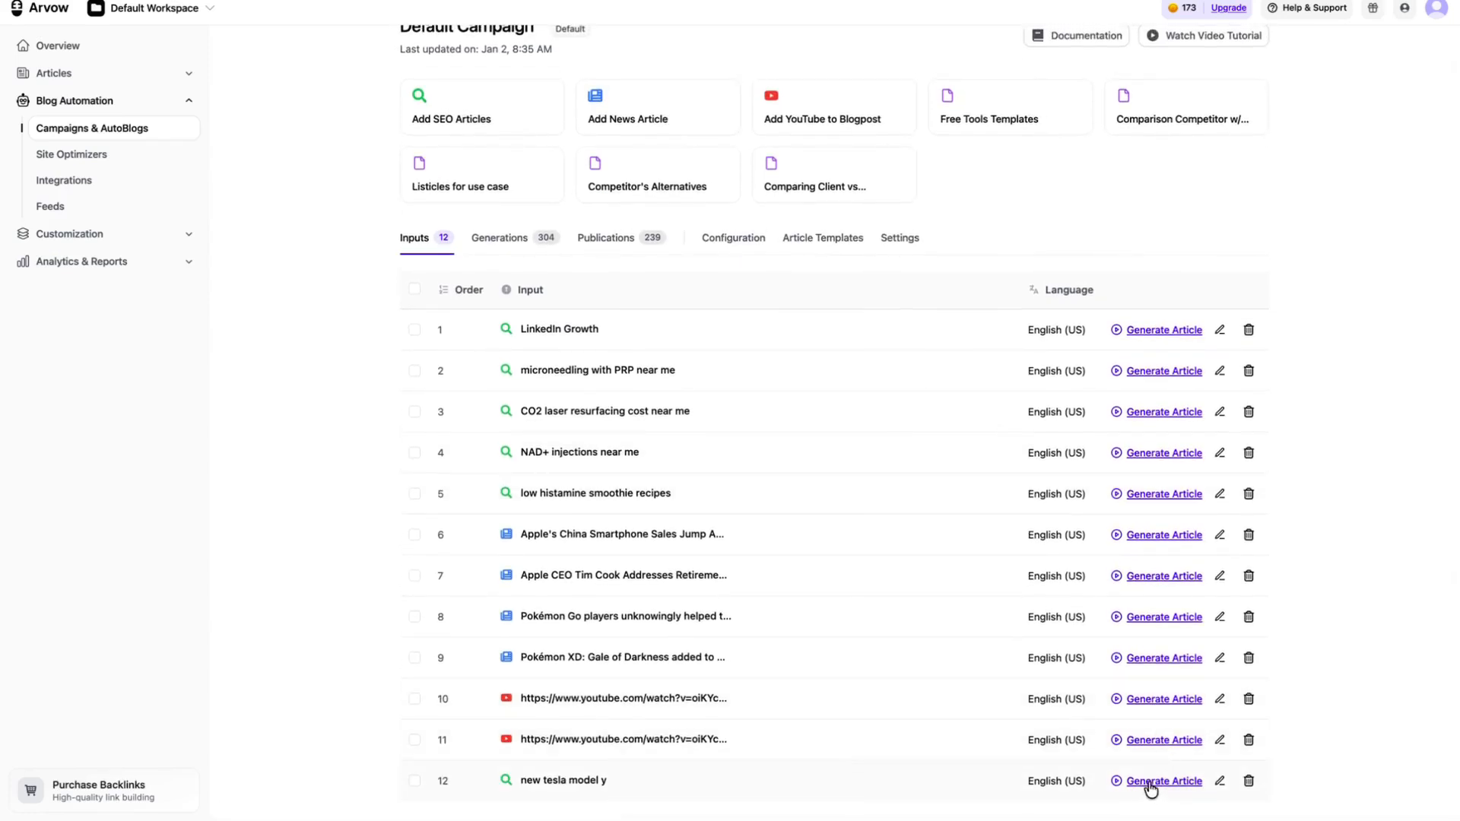
left_click(1220, 783)
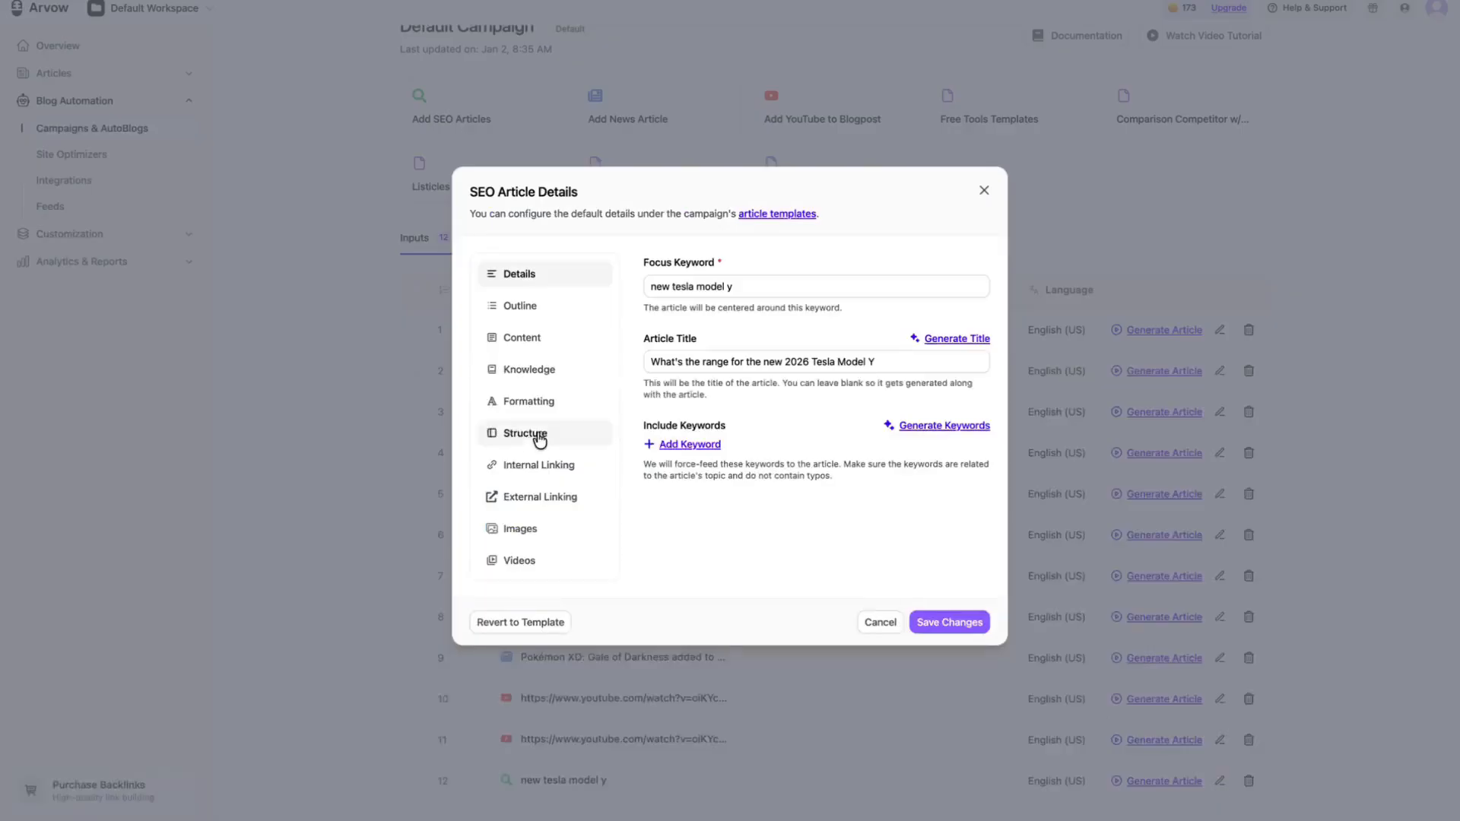
left_click(541, 318)
left_click(565, 344)
left_click(568, 380)
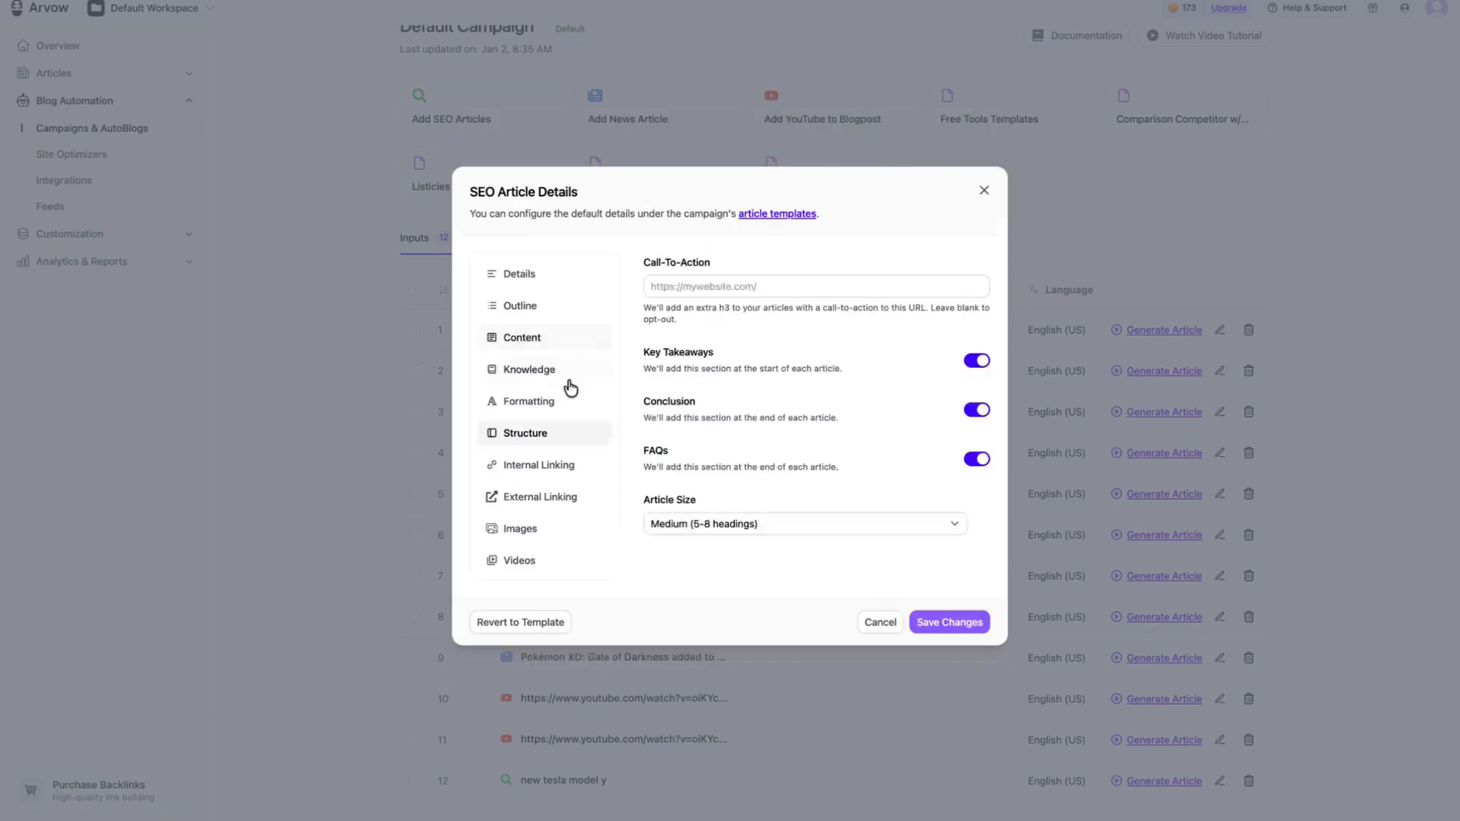
left_click(562, 465)
left_click(560, 498)
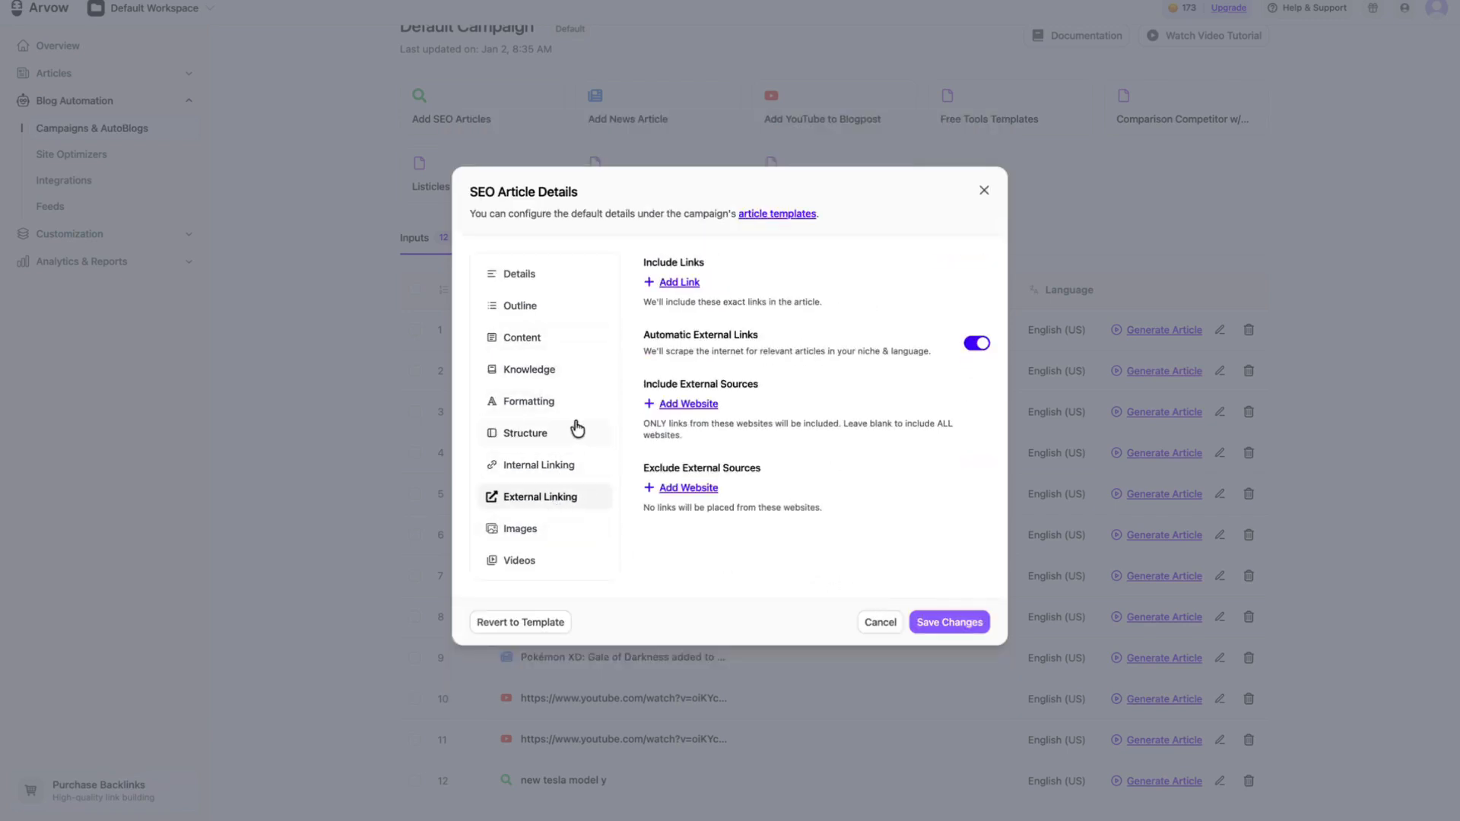
Step: Generate an AI outline for the "new tesla model y" article and look through its headings
left_click(557, 308)
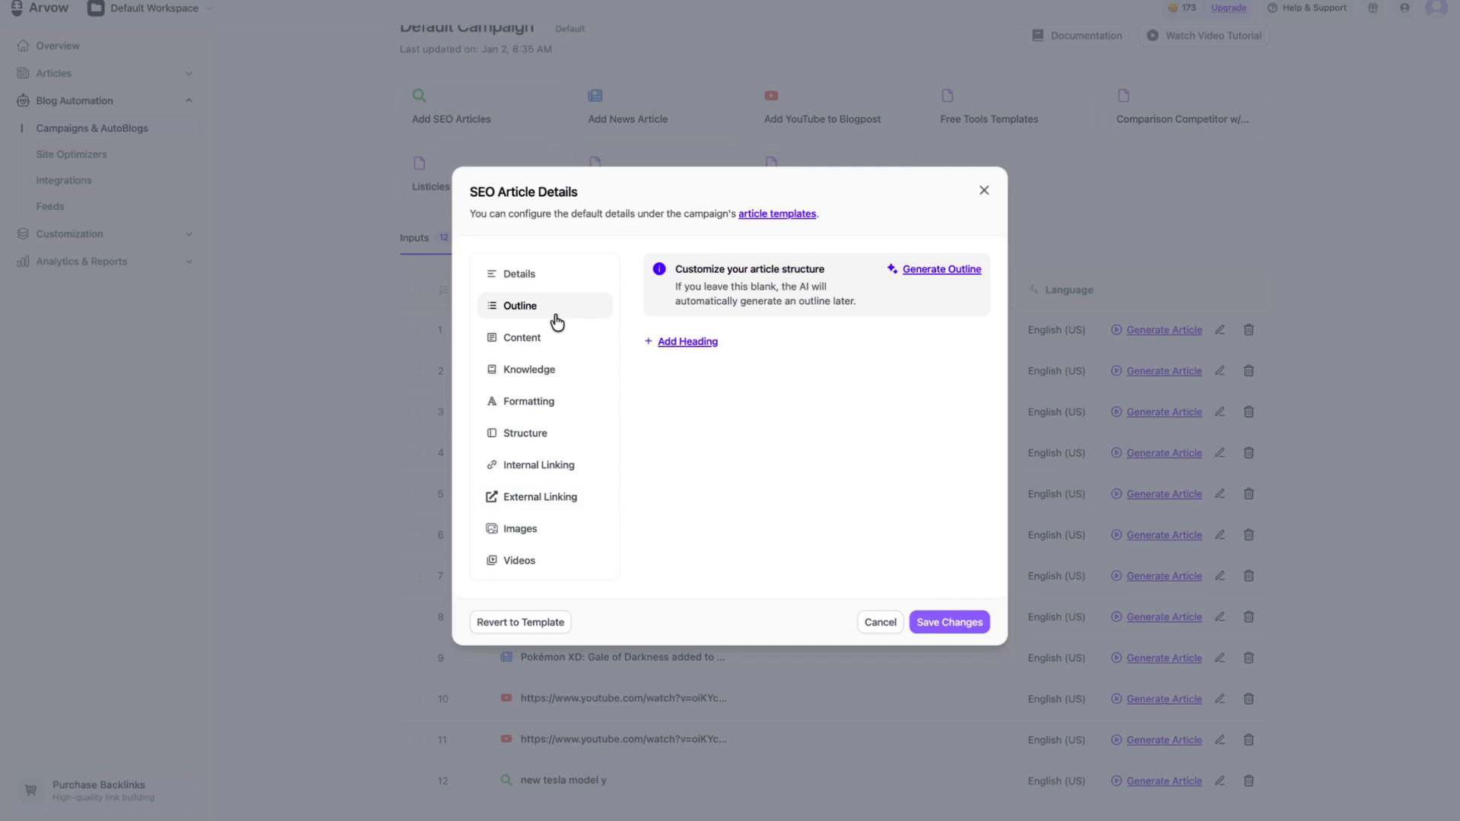
left_click(919, 270)
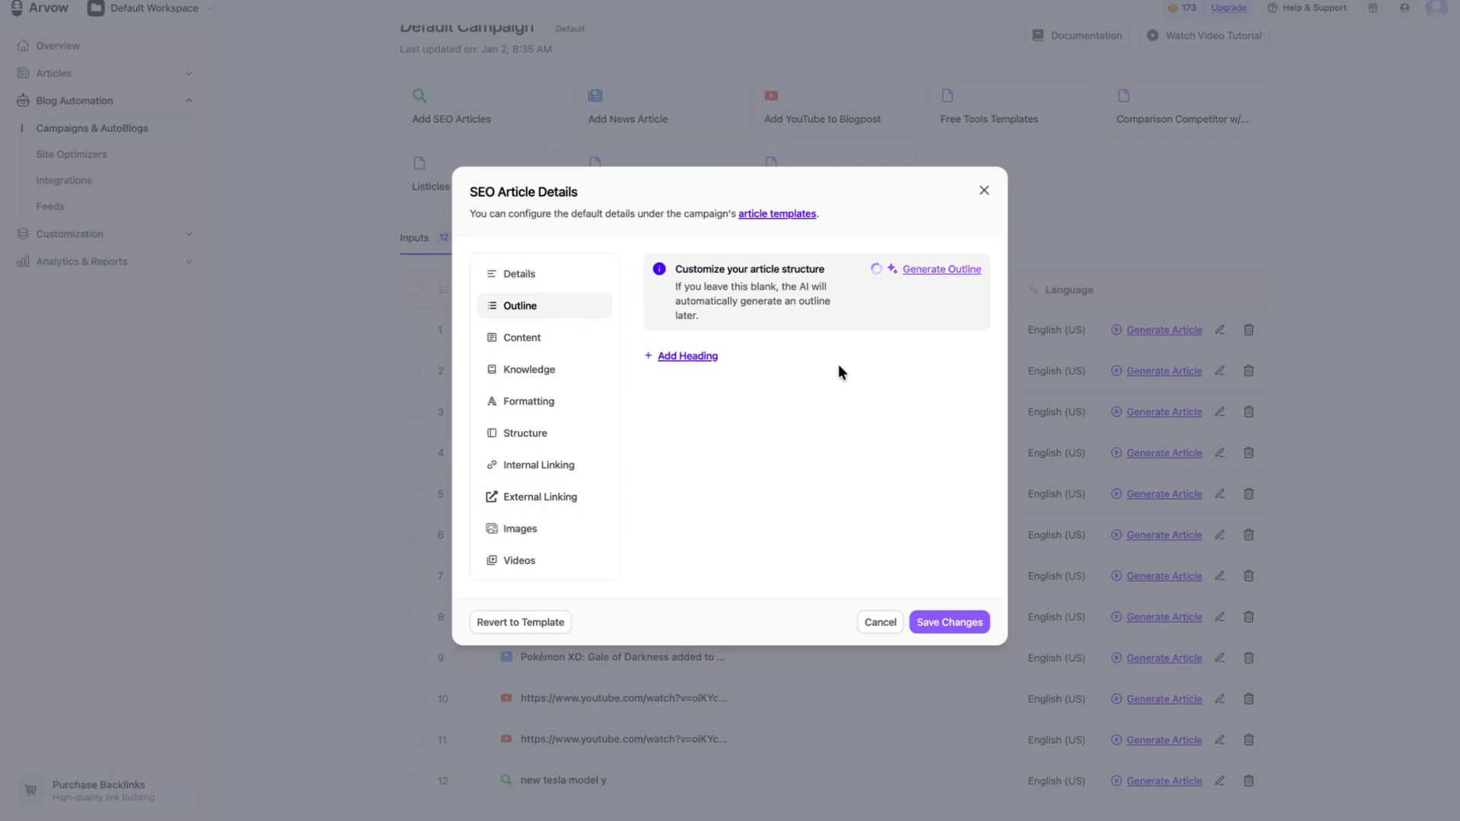
scroll(838, 363, "down", 2)
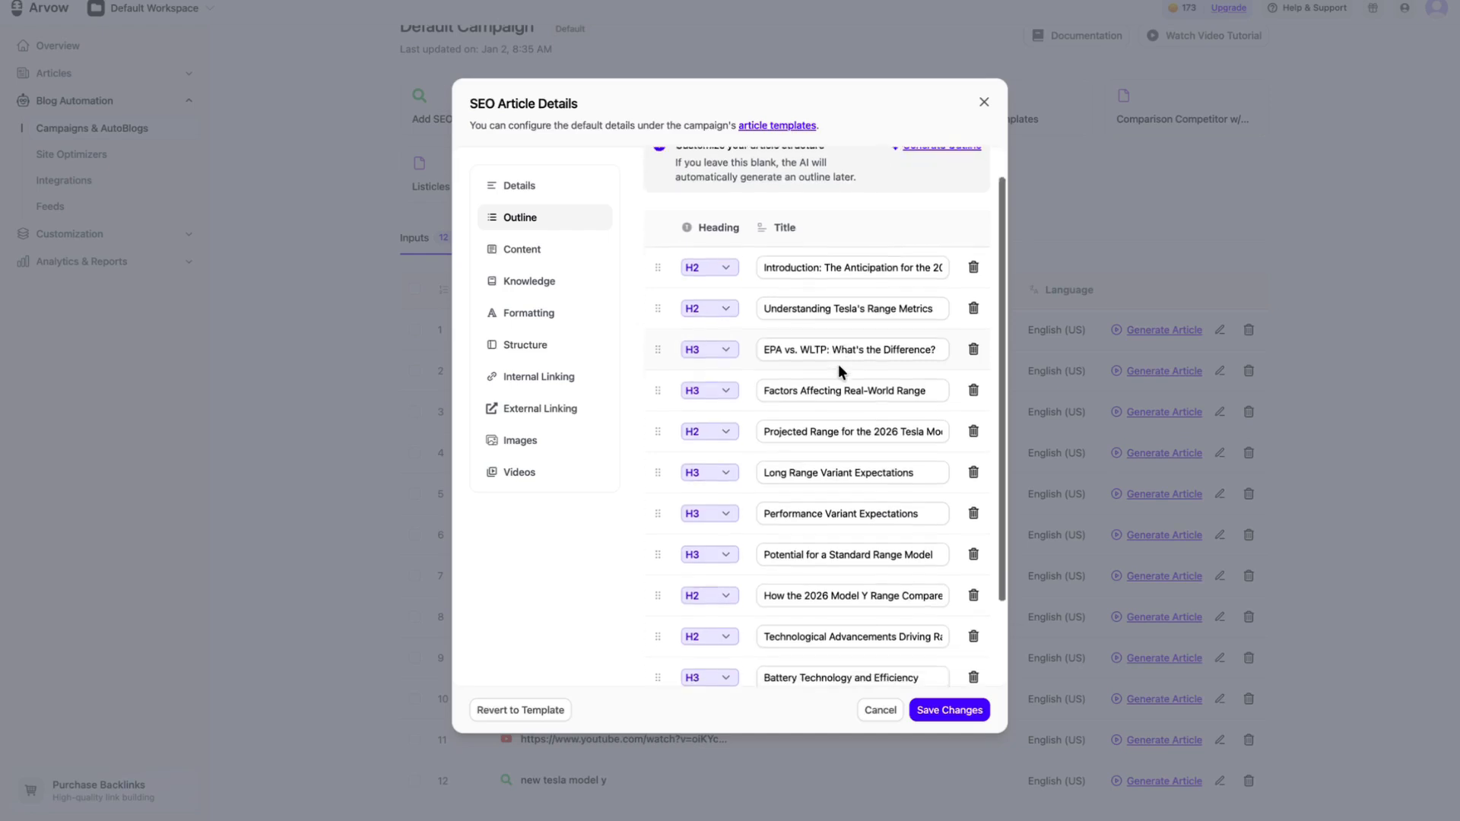
Step: Try replacing the title of the "Factors Affecting Real-World Range" heading with placeholder text, and undo the change
triple_click(865, 322)
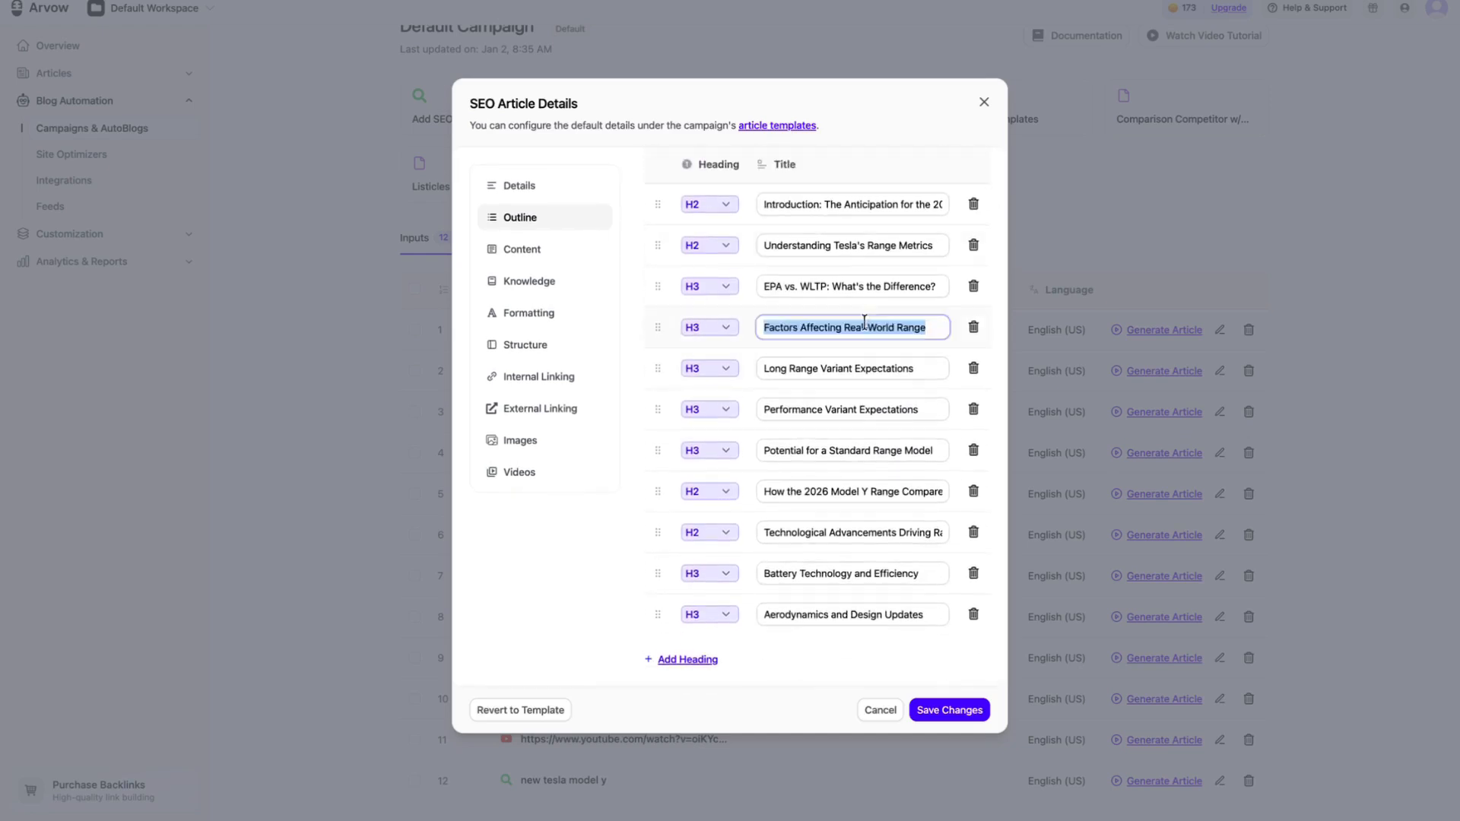
type("gjkfdjnudf")
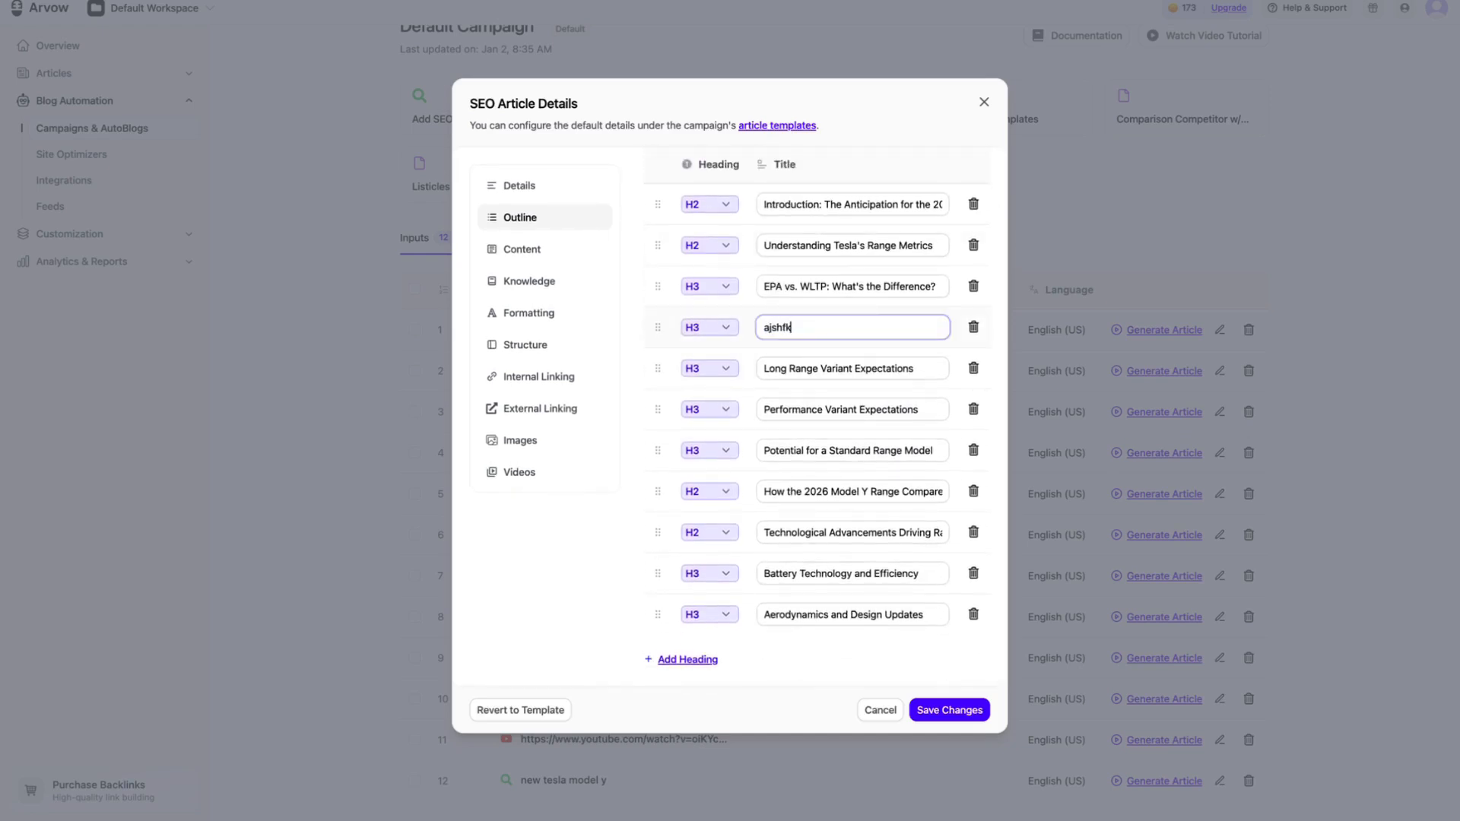
key("super+z")
Step: Delete the "Performance Variant Expectations" heading from the outline and save the article details
left_click(960, 321)
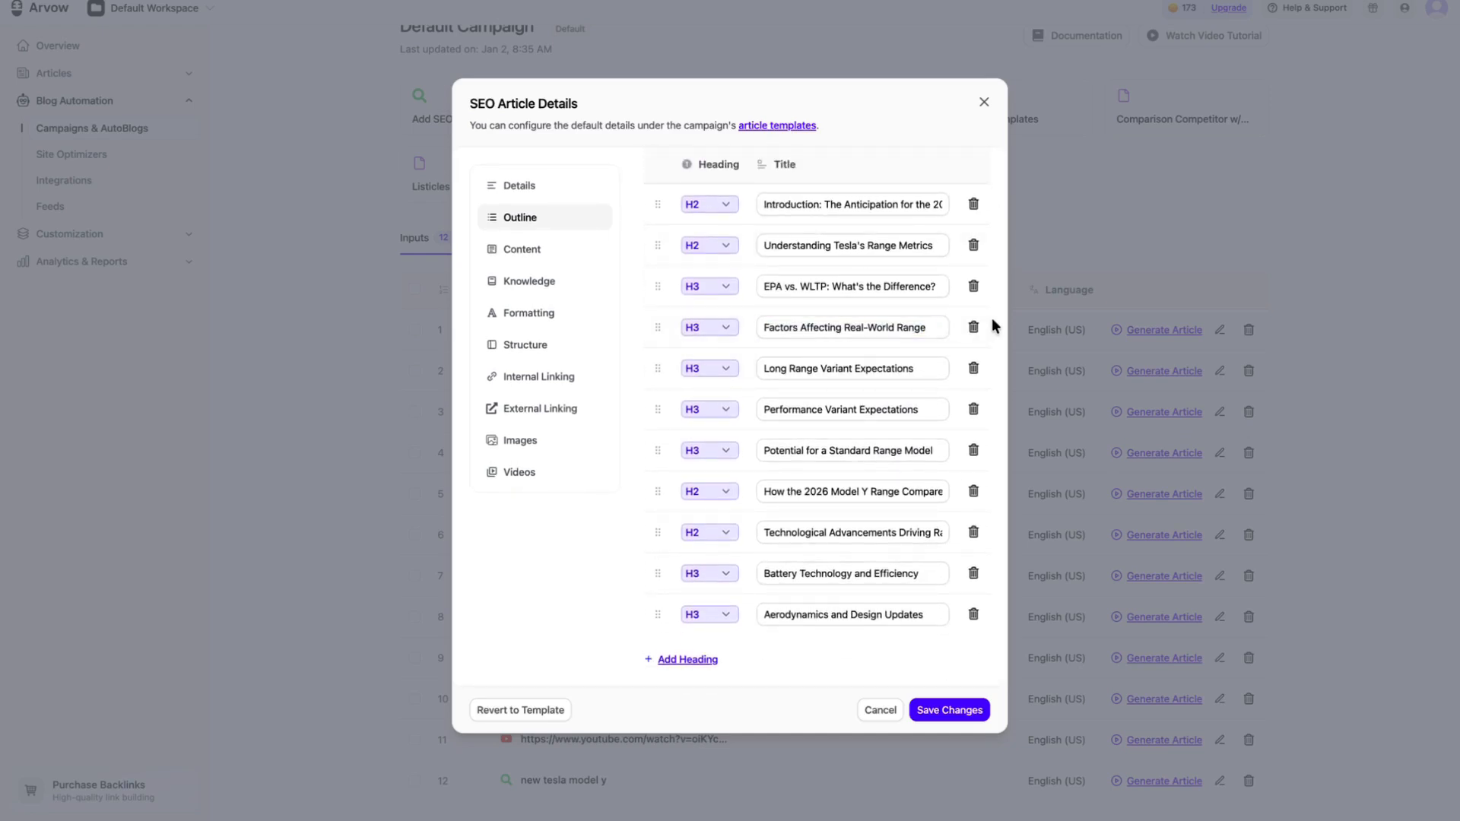
scroll(971, 335, "up", 2)
left_click(972, 509)
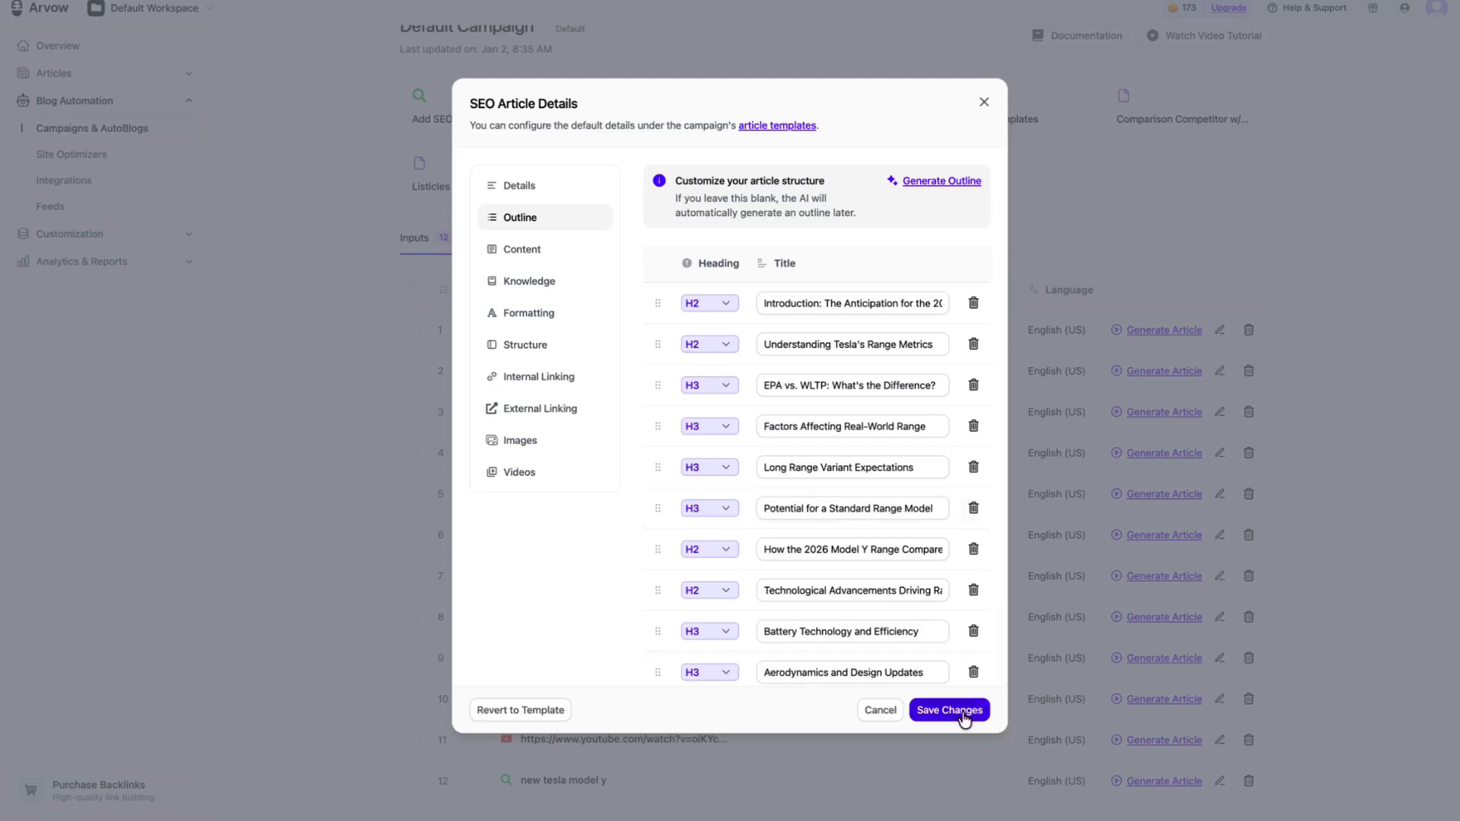
left_click(963, 711)
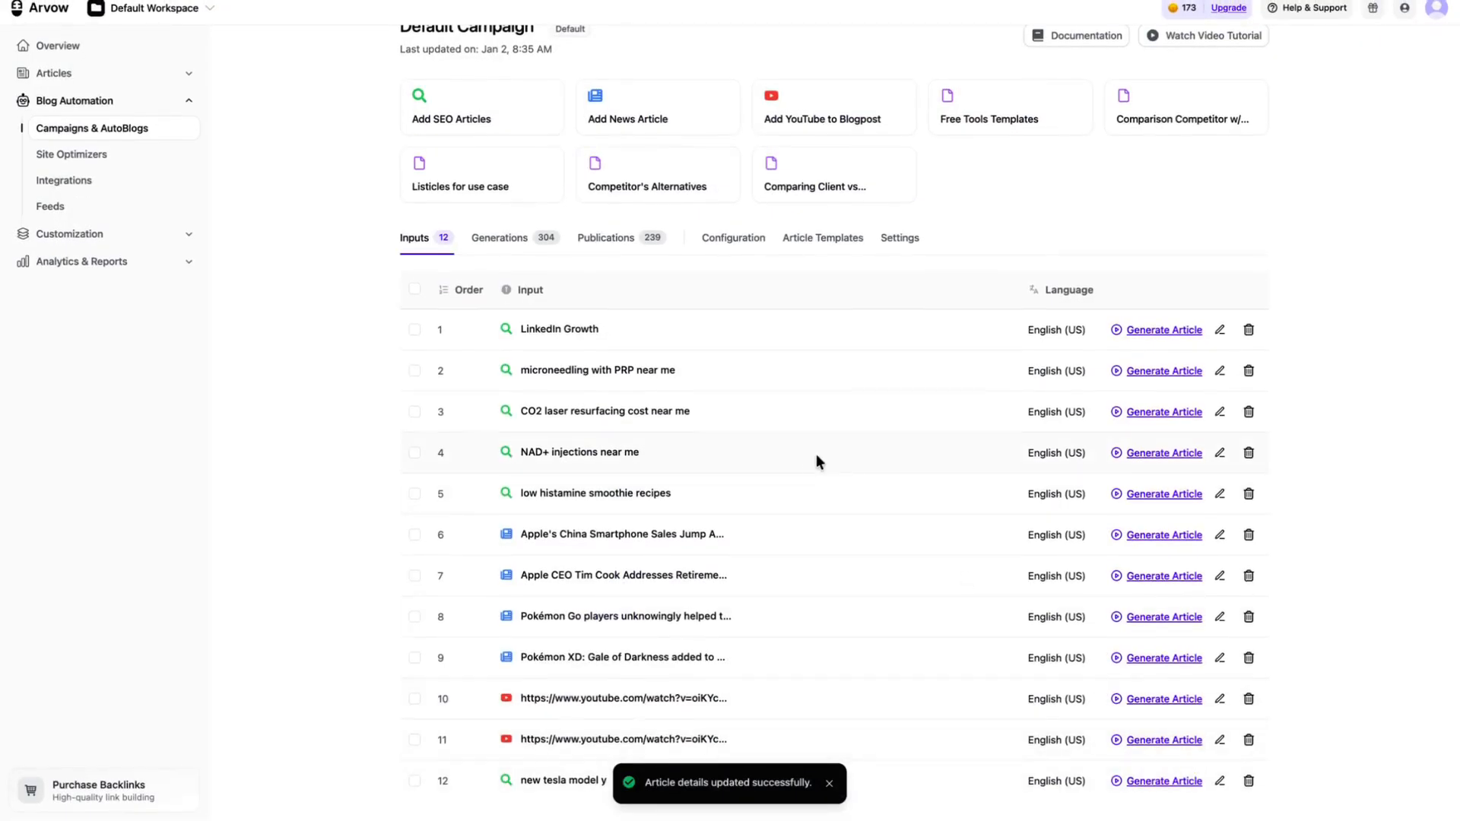
Step: Start a new custom template in the campaign's article templates, enable its outline, and look over the form
left_click(798, 240)
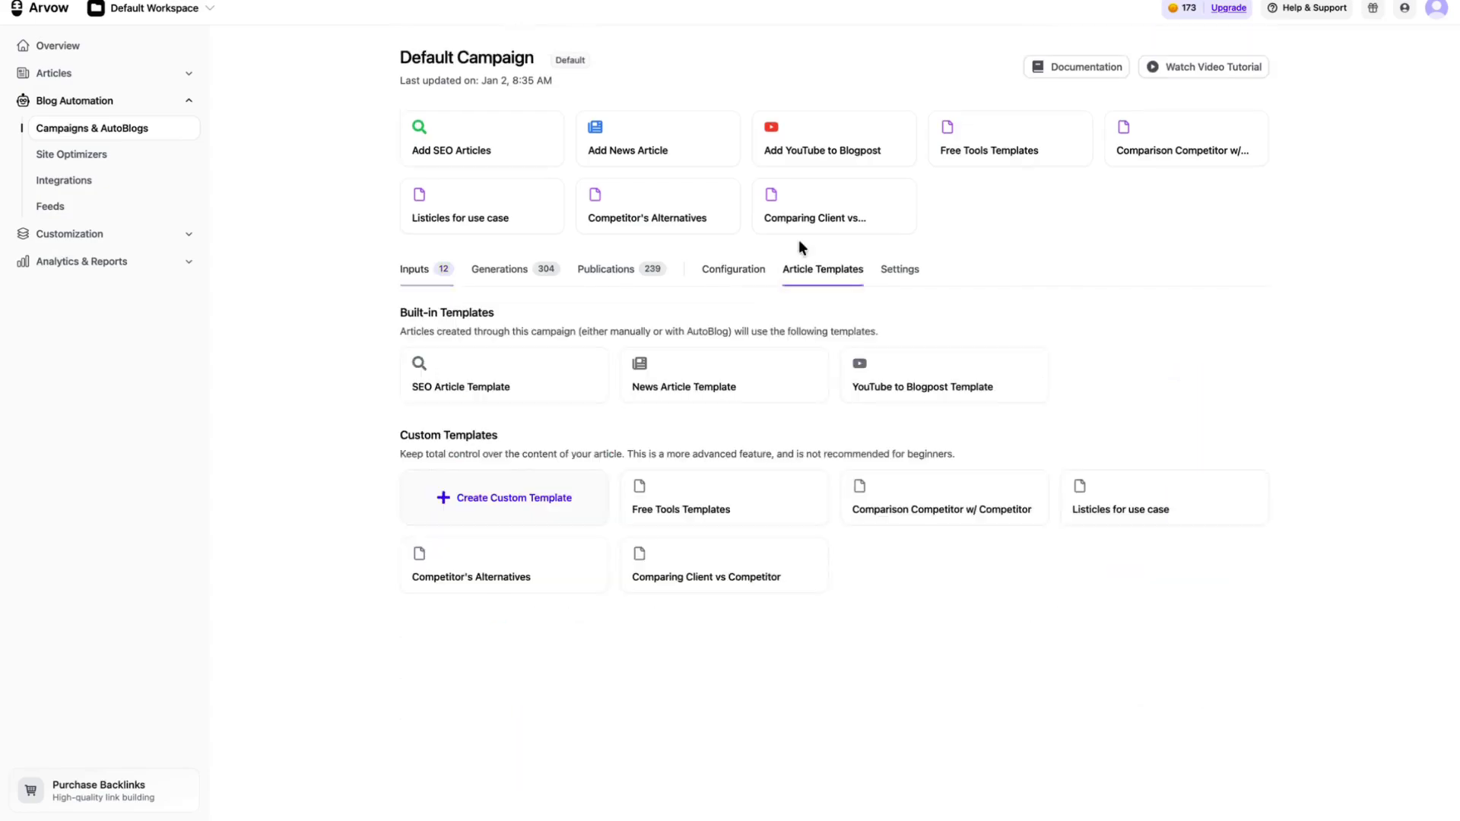
left_click(534, 515)
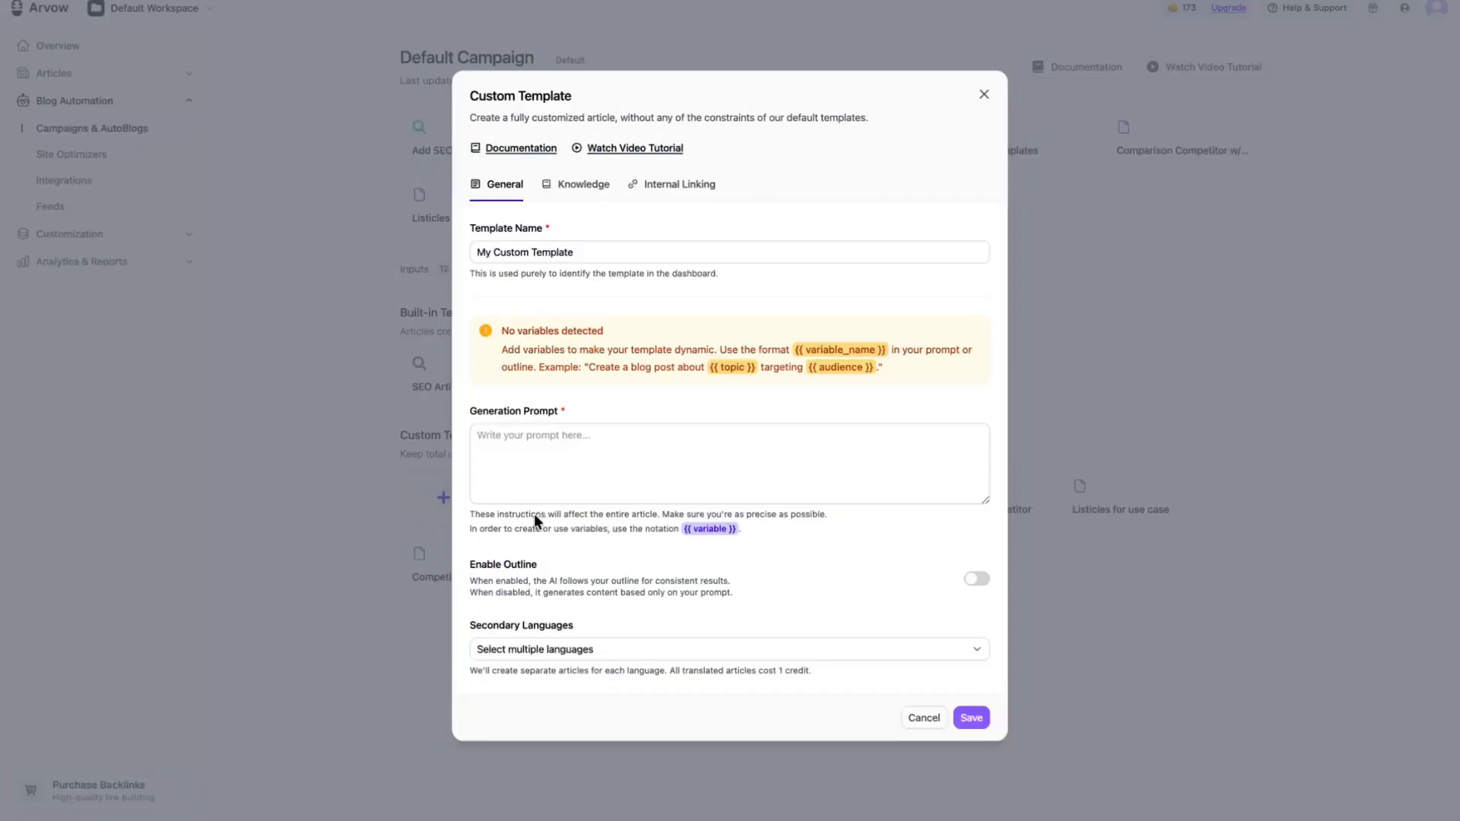
left_click(975, 580)
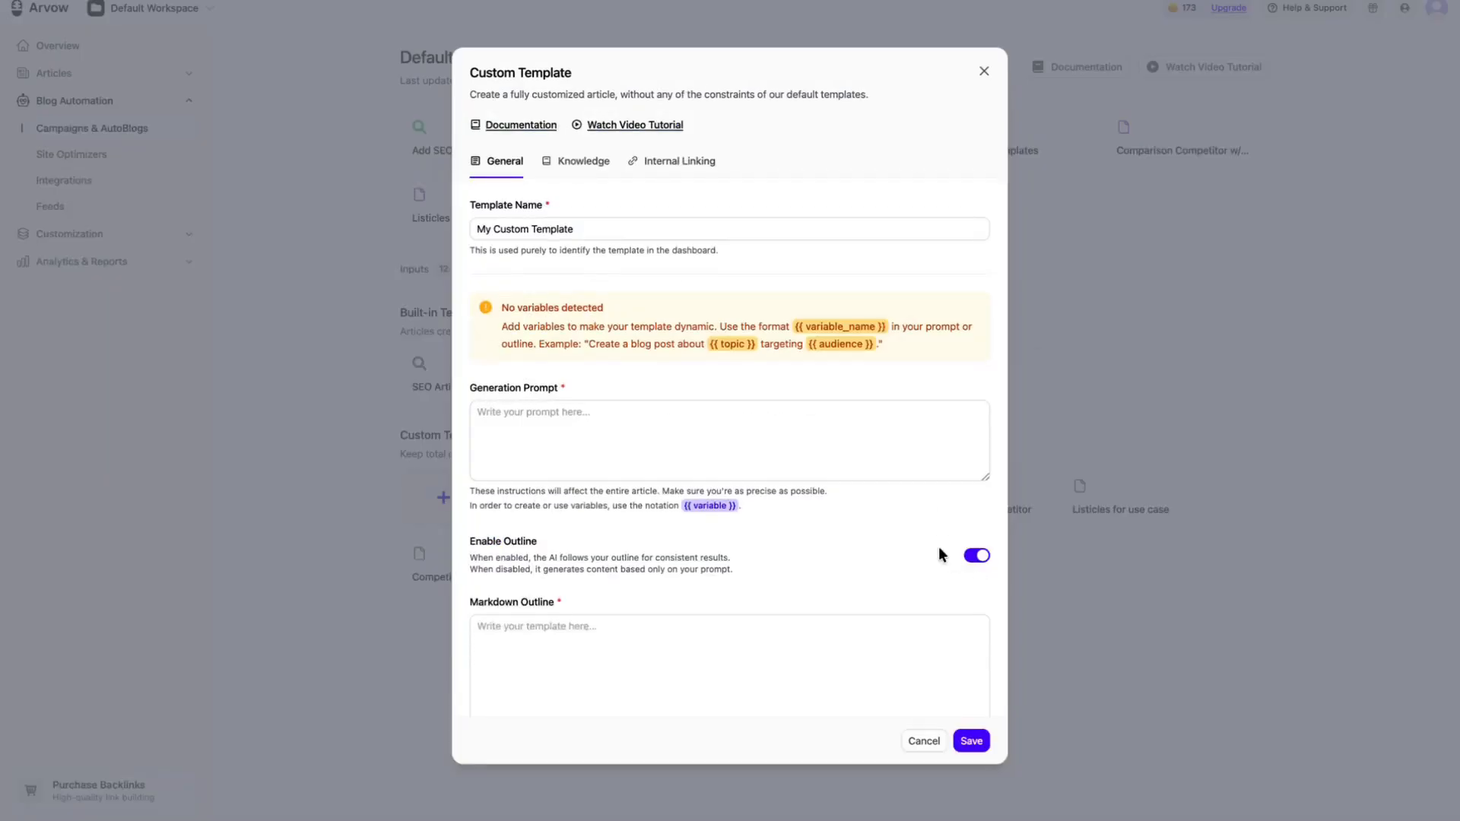
scroll(938, 549, "down", 2)
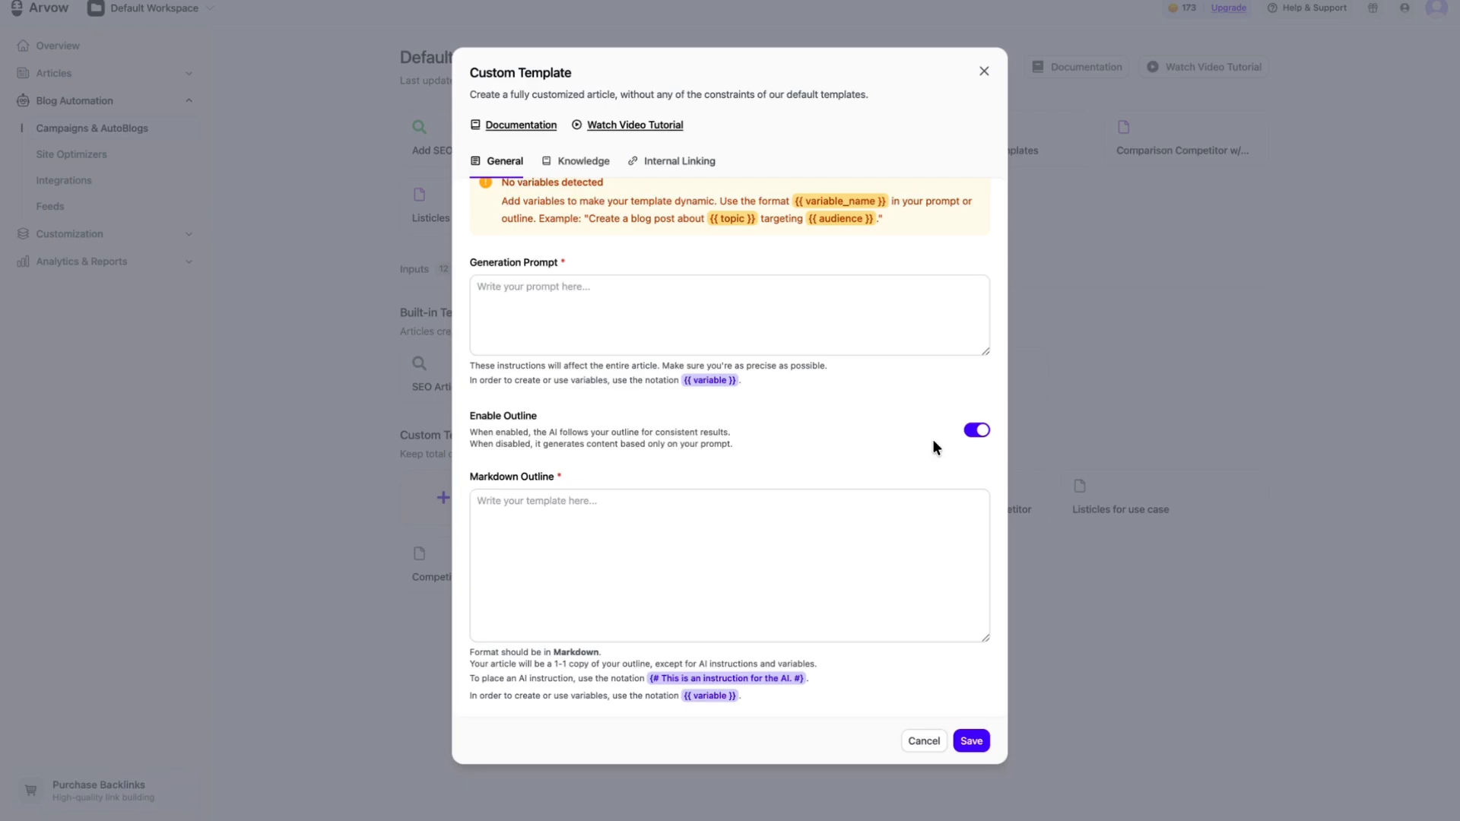
scroll(905, 205, "up", 2)
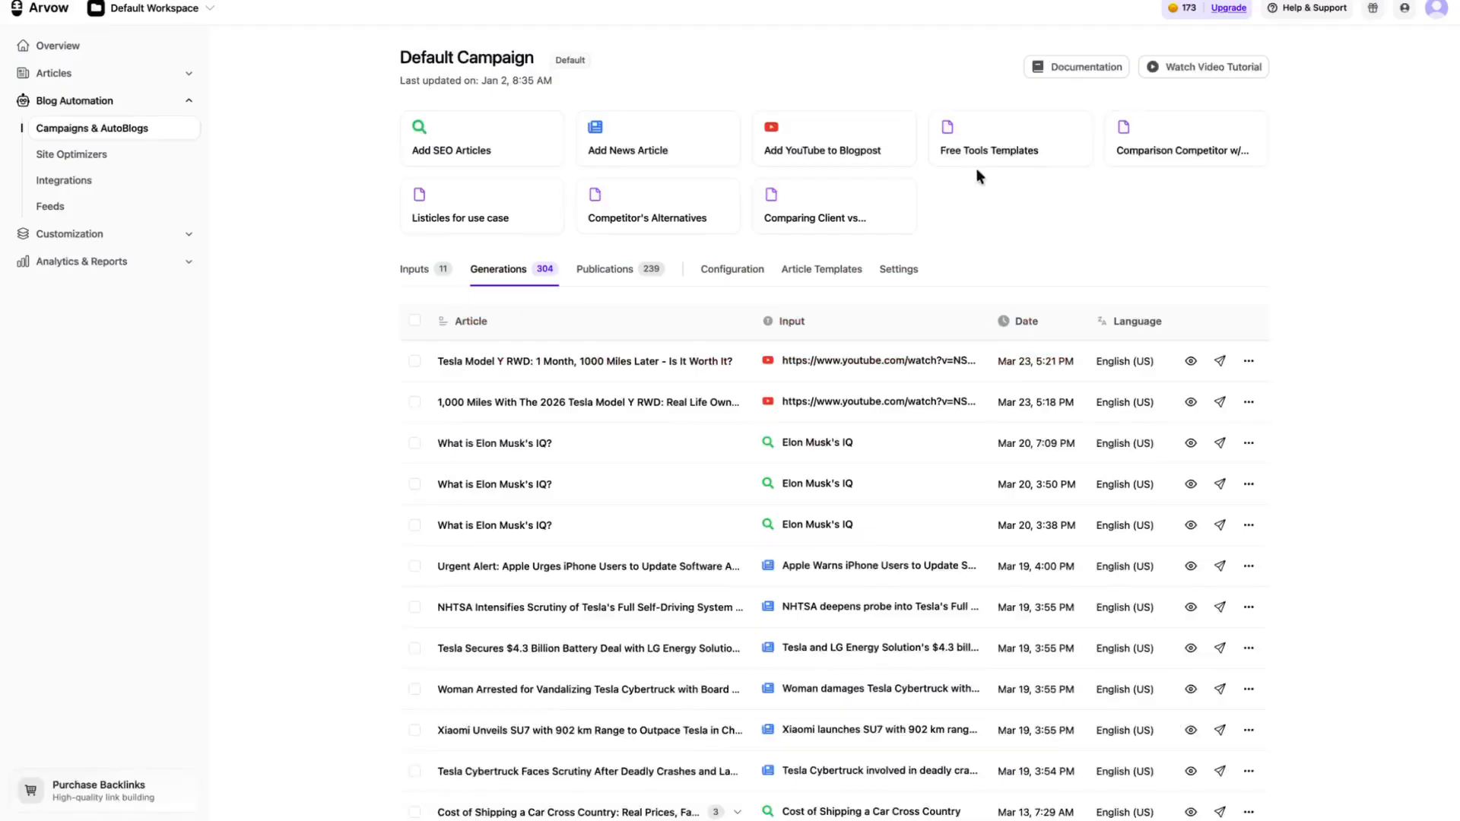
Step: Preview the generated article on NAD+ injections near Palmetto and read its introduction, key takeaways and first sections
scroll(977, 177, "down", 8)
left_click(1191, 589)
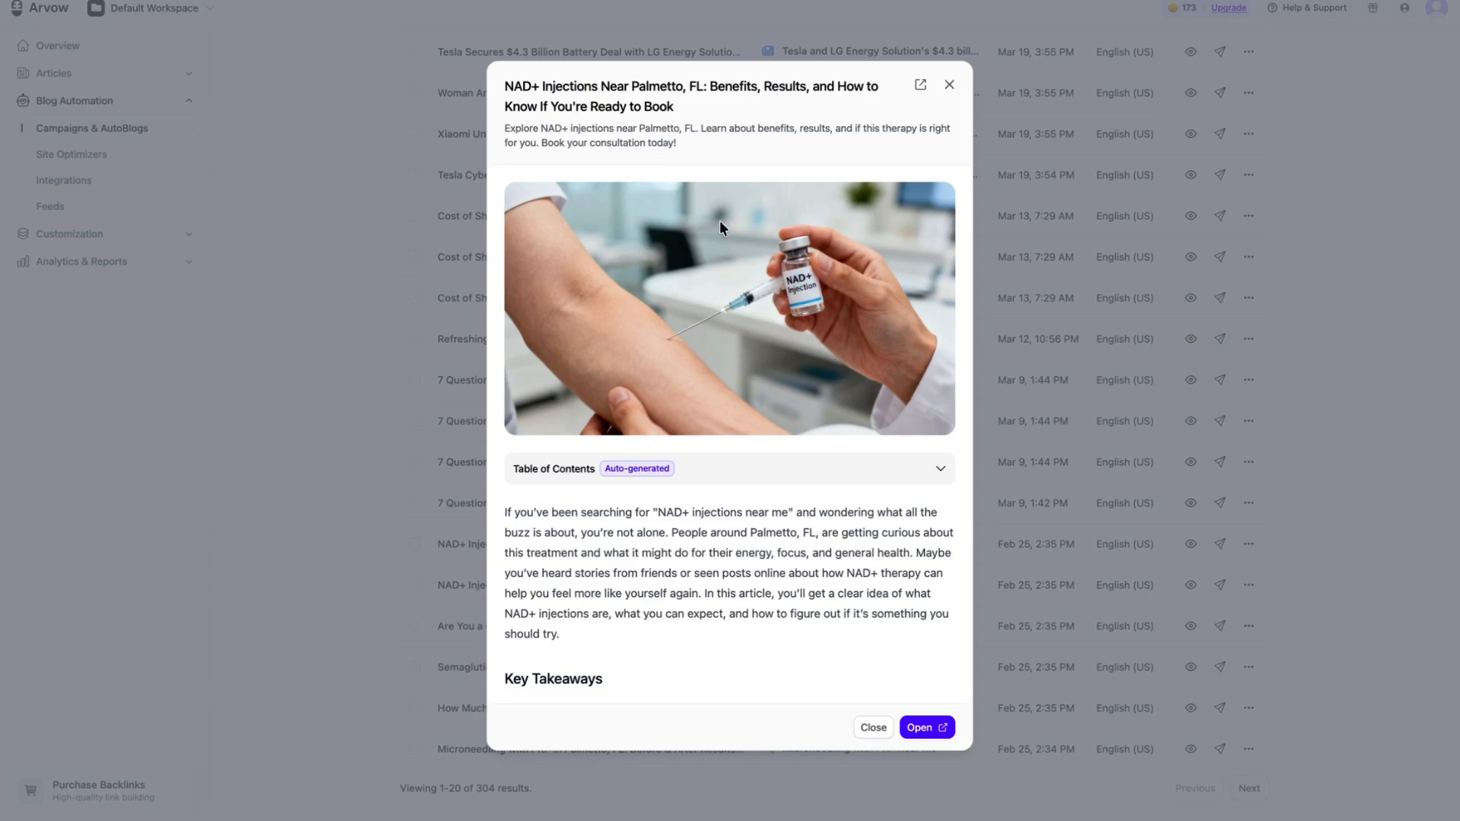
scroll(664, 373, "down", 1)
left_click(718, 398)
left_click(717, 398)
scroll(716, 397, "down", 2)
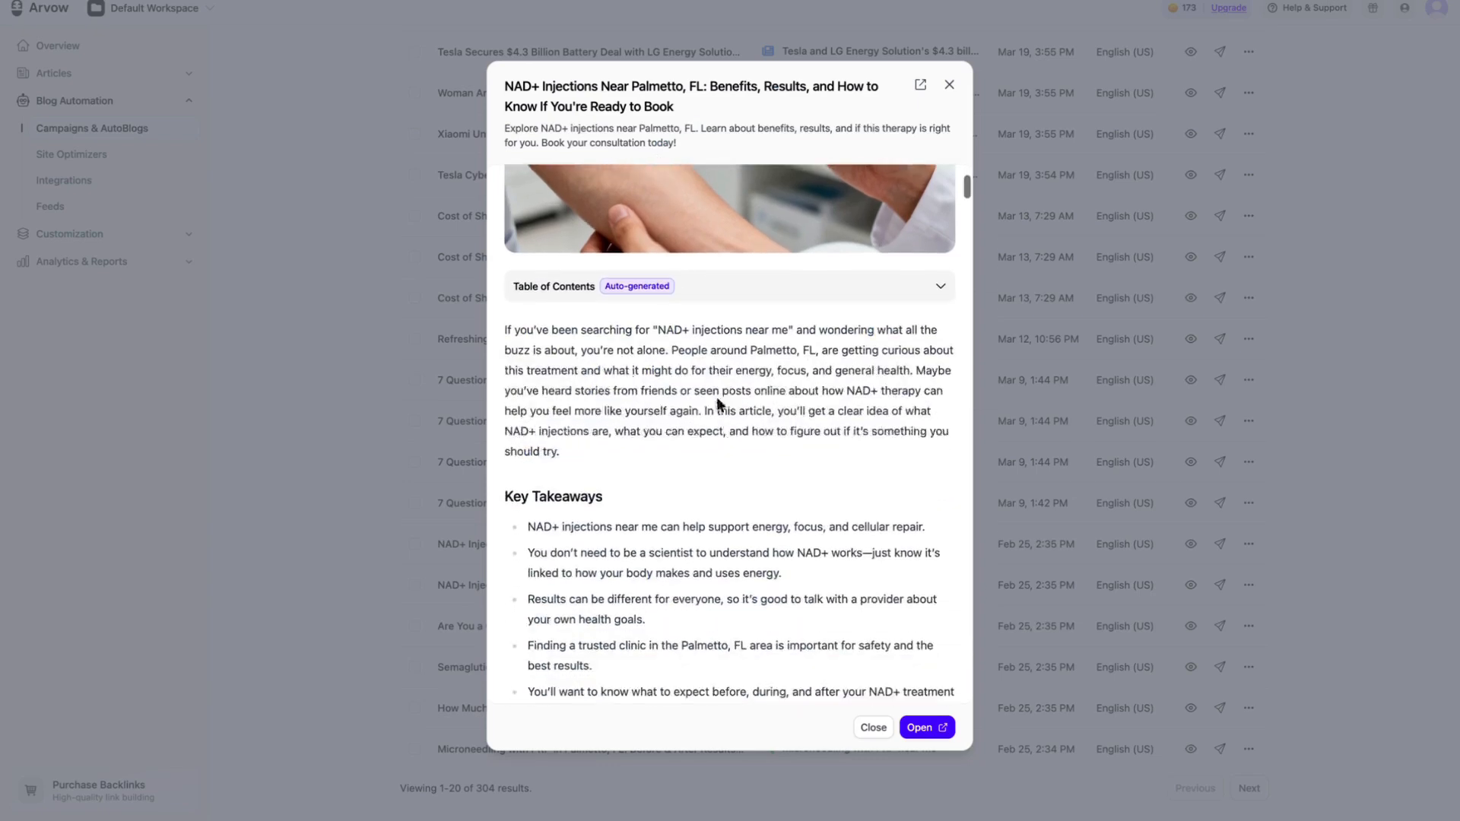
left_click_drag(505, 329, 632, 397)
scroll(632, 397, "down", 2)
left_click_drag(528, 367, 637, 477)
scroll(637, 477, "down", 2)
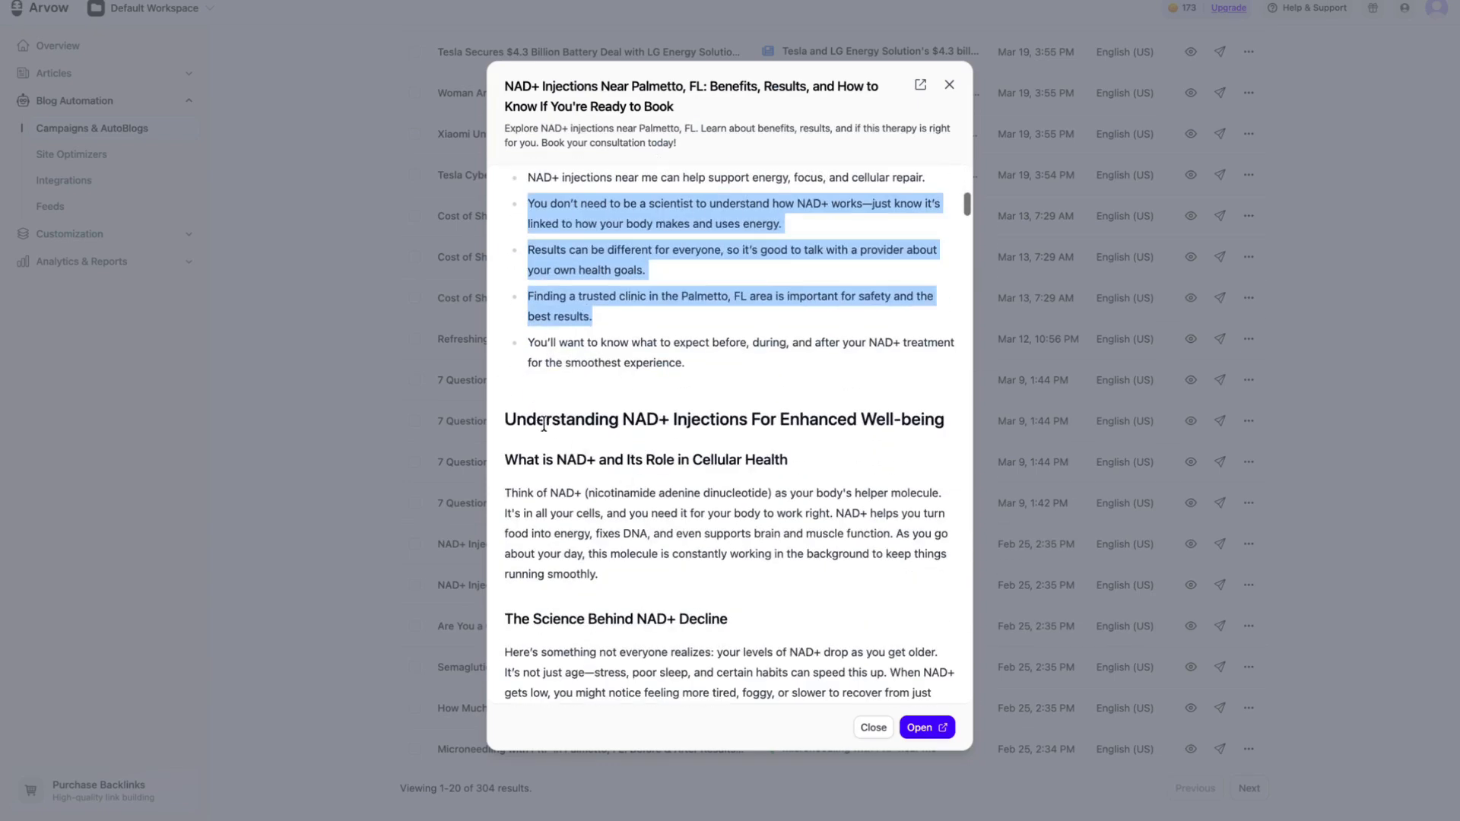
left_click_drag(527, 421, 777, 422)
scroll(968, 440, "down", 3)
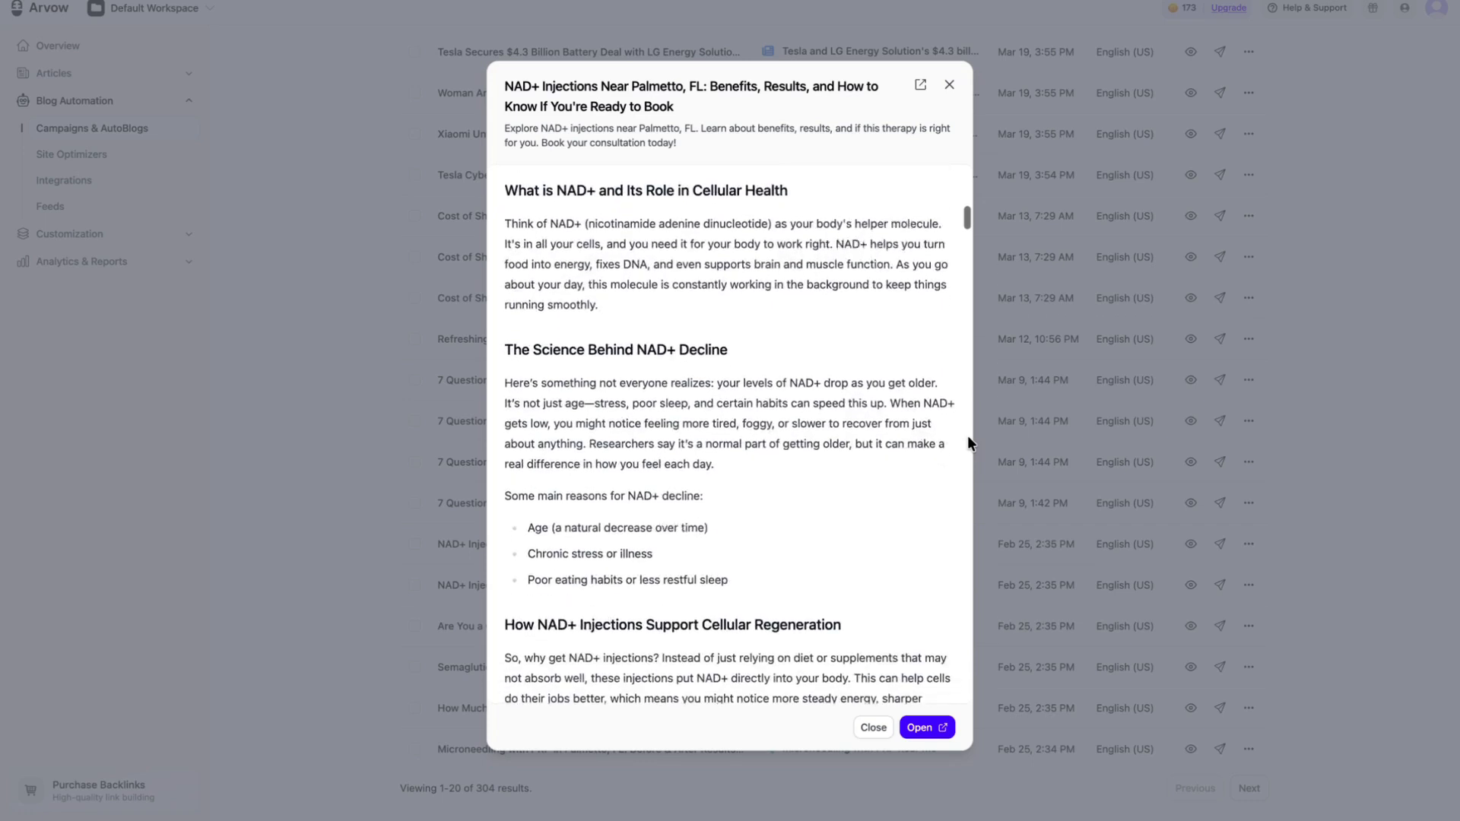
Step: Review the generation prompt and markdown outline fields of the new custom template, and close it without saving
scroll(951, 395, "up", 2)
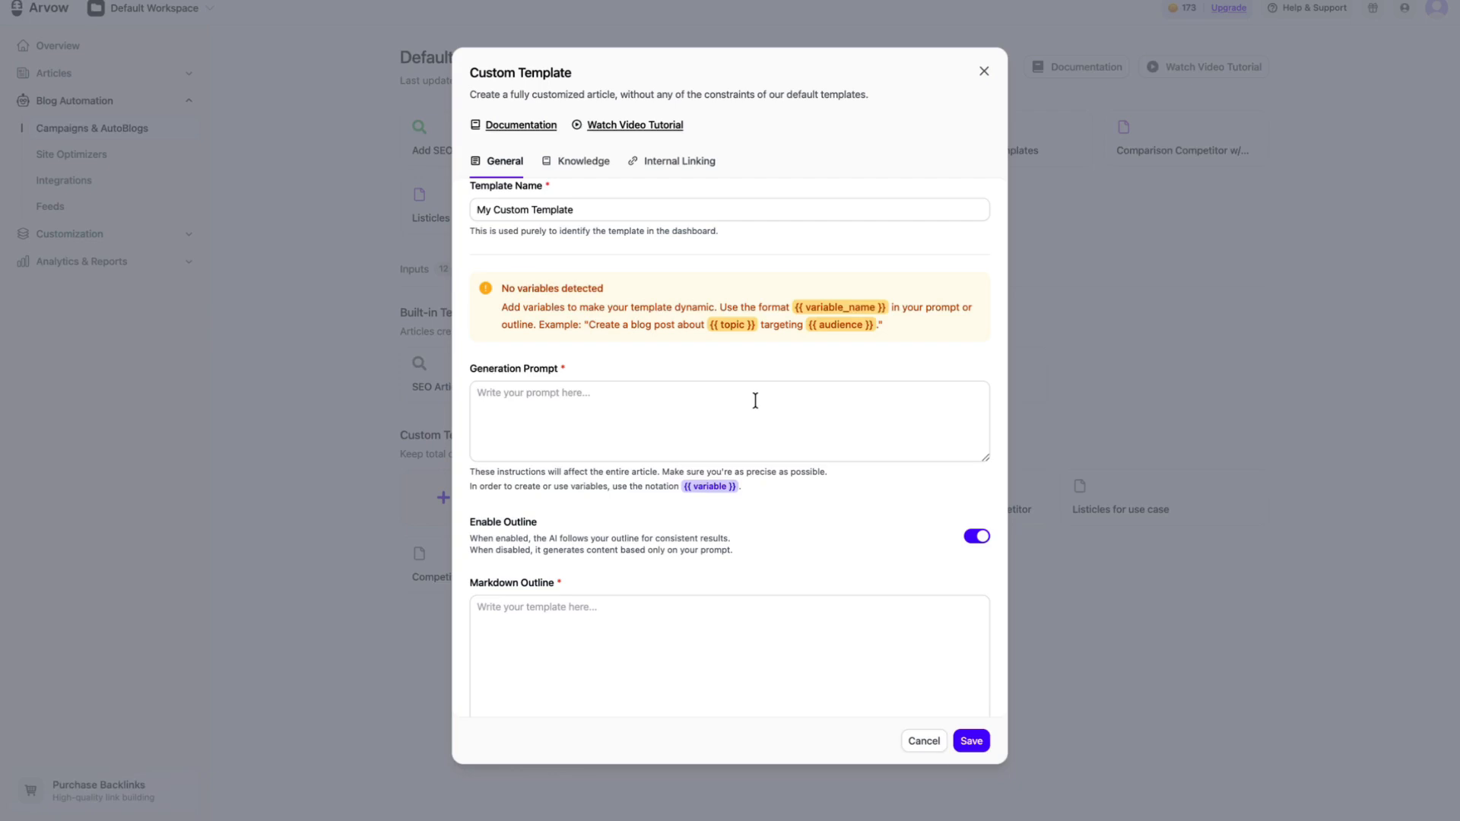
scroll(756, 400, "down", 3)
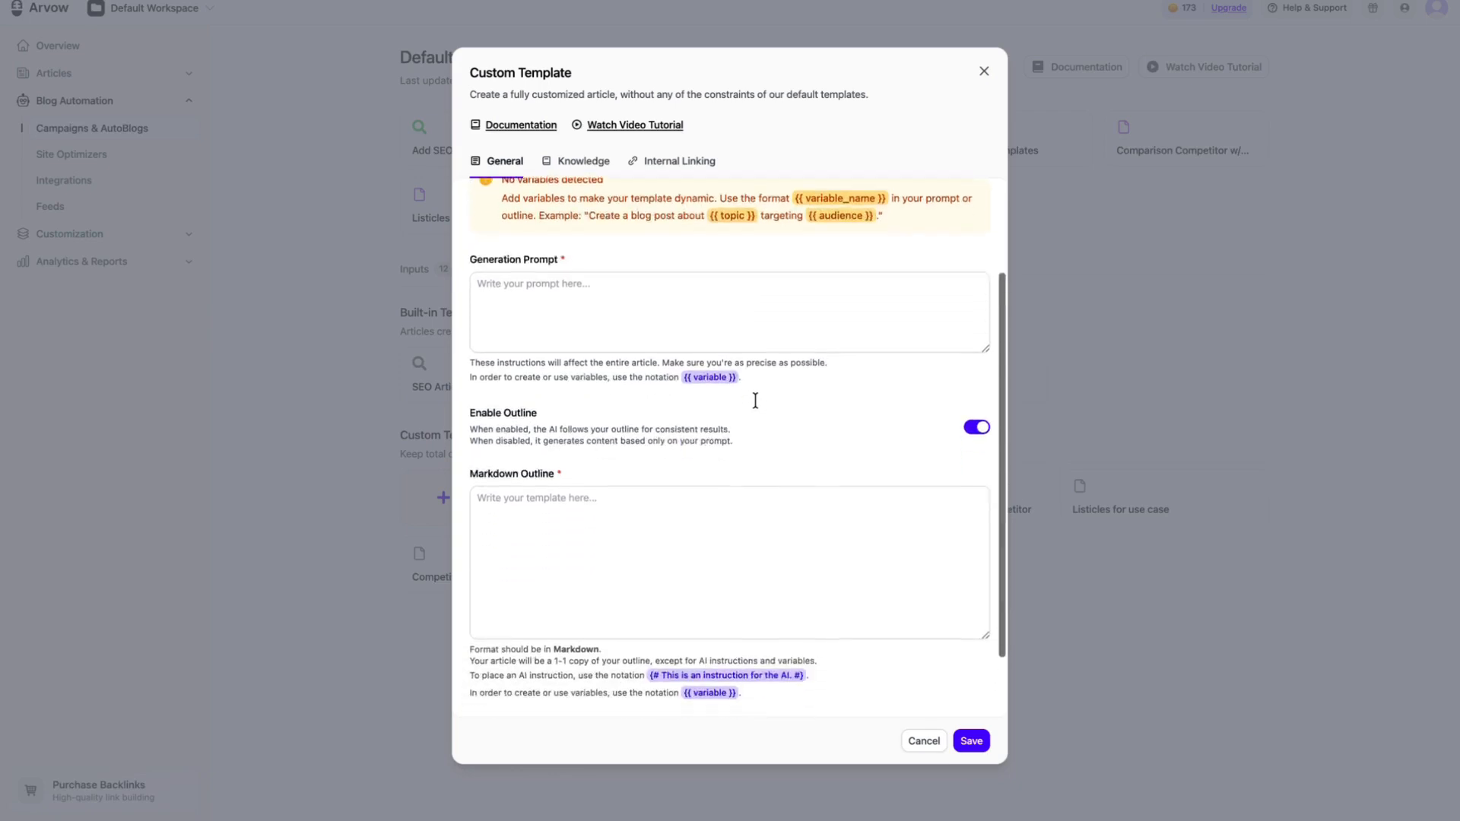
scroll(756, 403, "up", 1)
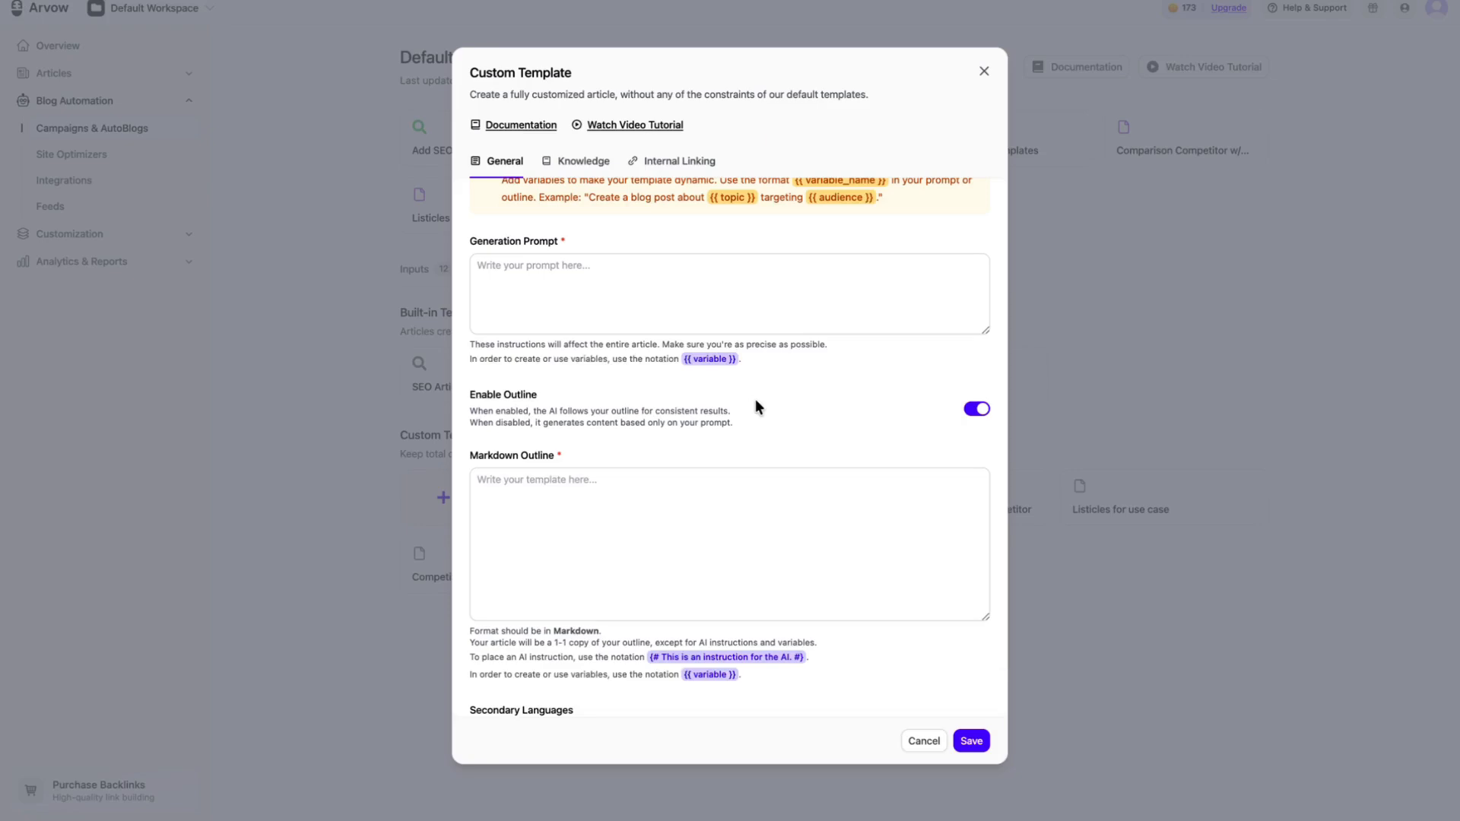
left_click(983, 72)
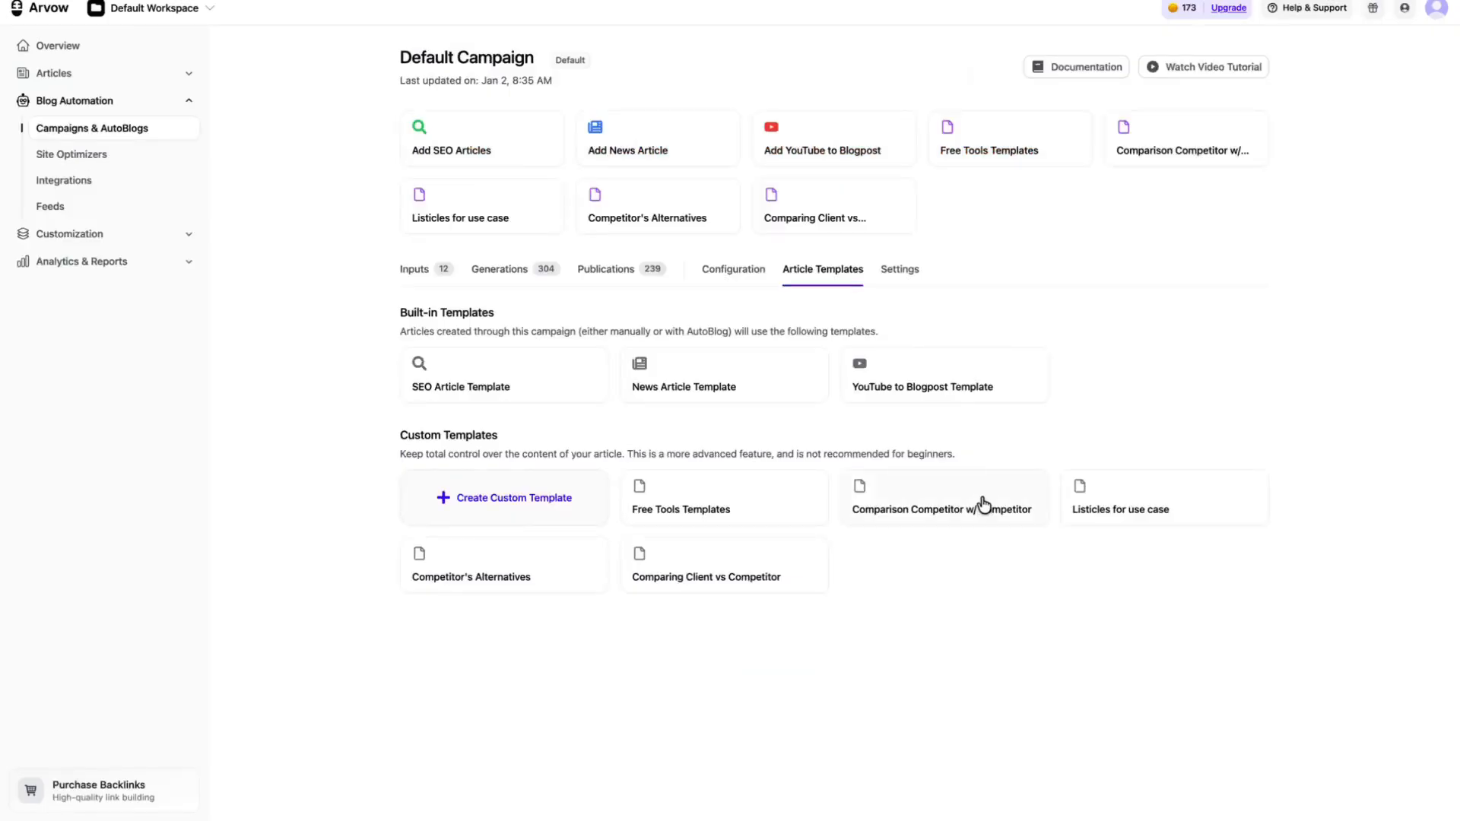
Step: Open the "Comparison Competitor w/ Competitor" template, enlarge its generation prompt, and read the input variables, tasks and rules
left_click(984, 503)
left_click_drag(674, 229, 477, 237)
scroll(699, 340, "down", 2)
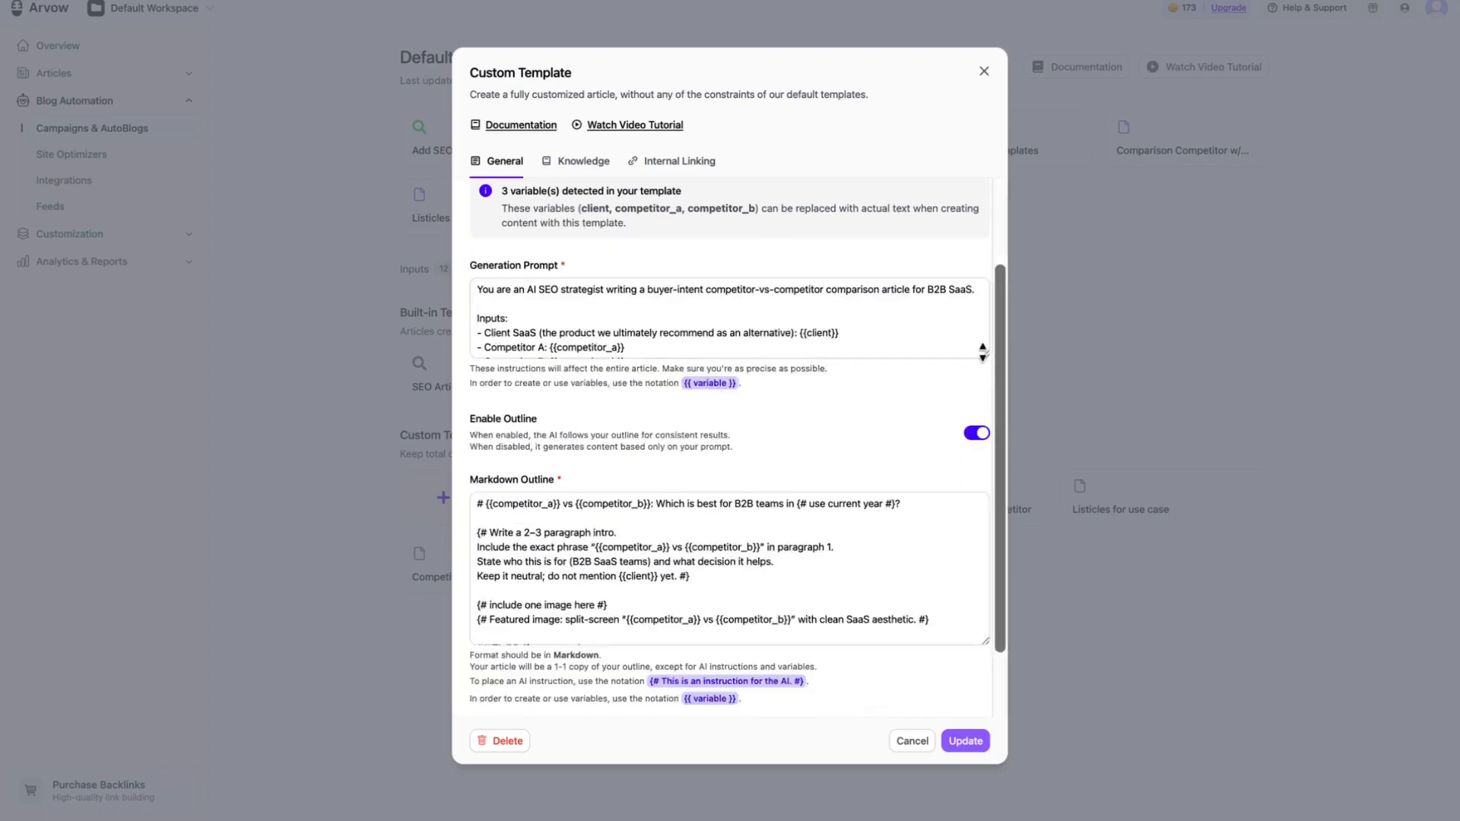
left_click_drag(985, 353, 985, 519)
scroll(616, 400, "down", 1)
scroll(616, 399, "down", 5)
scroll(593, 358, "up", 5)
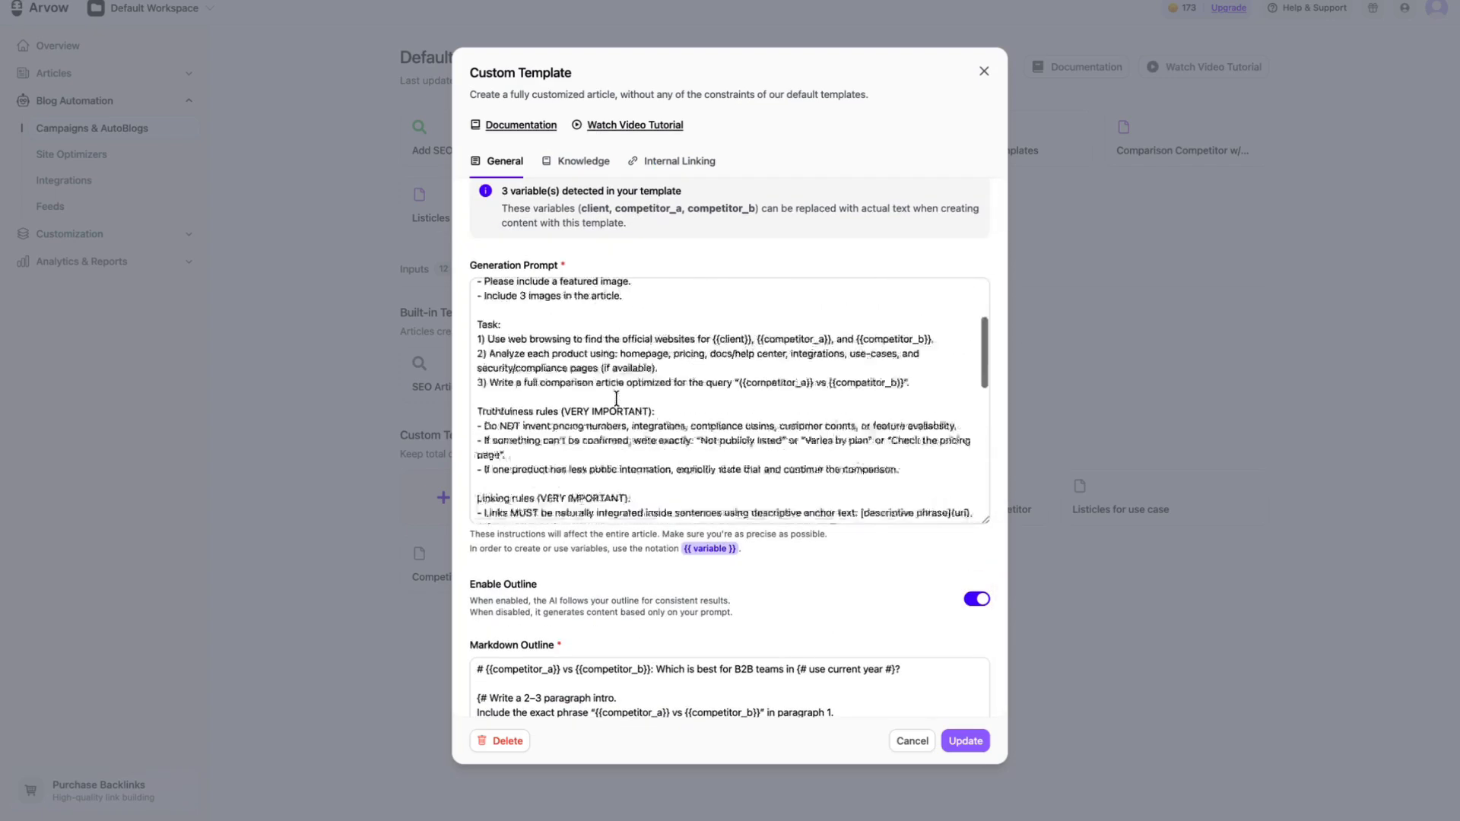
left_click_drag(551, 303, 658, 303)
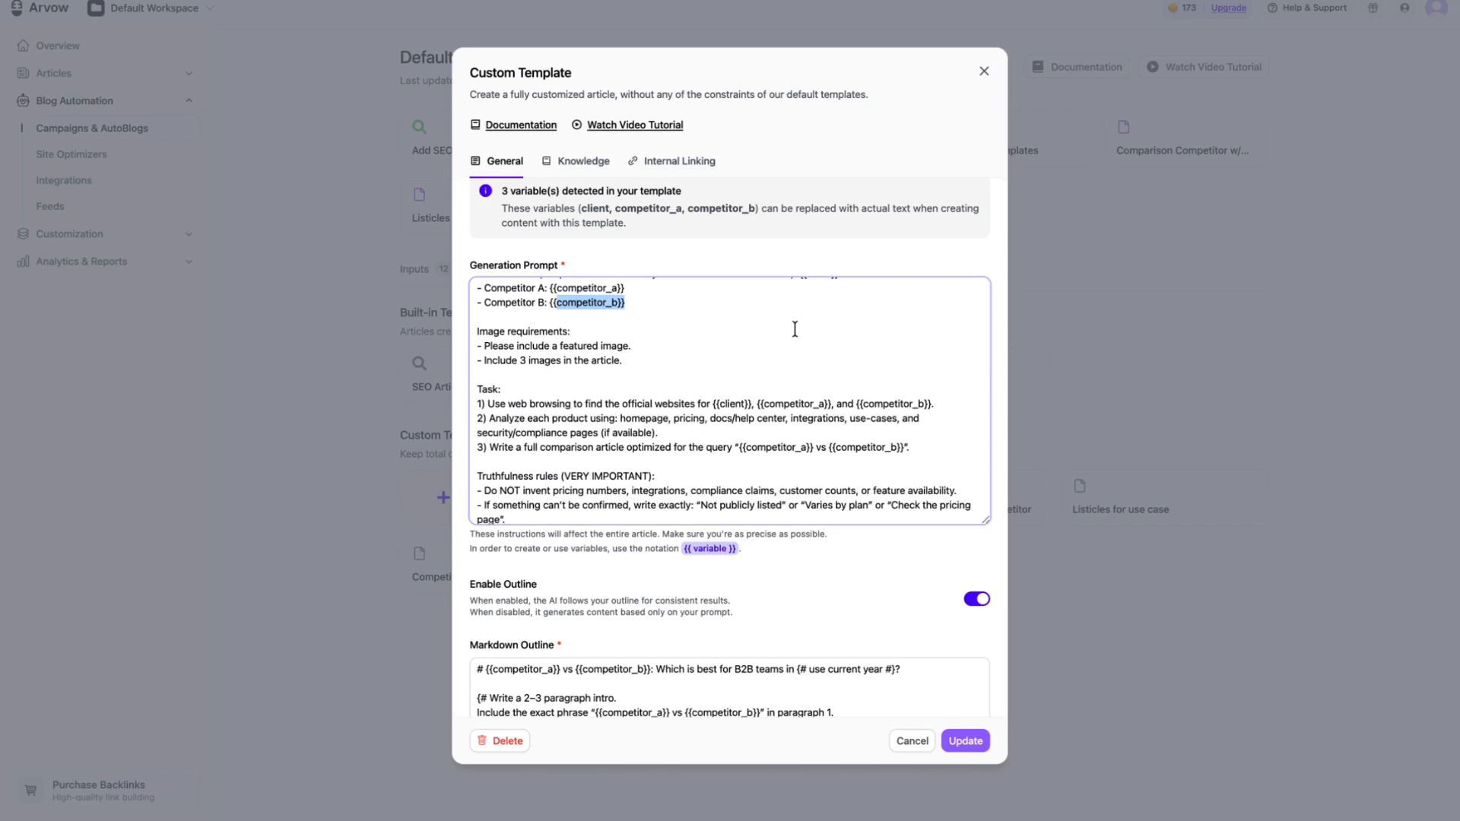
scroll(791, 327, "down", 8)
scroll(783, 636, "down", 3)
scroll(809, 616, "up", 1)
Step: Enlarge the comparison template's markdown outline and examine its title line and intro instructions
left_click_drag(985, 553, 985, 749)
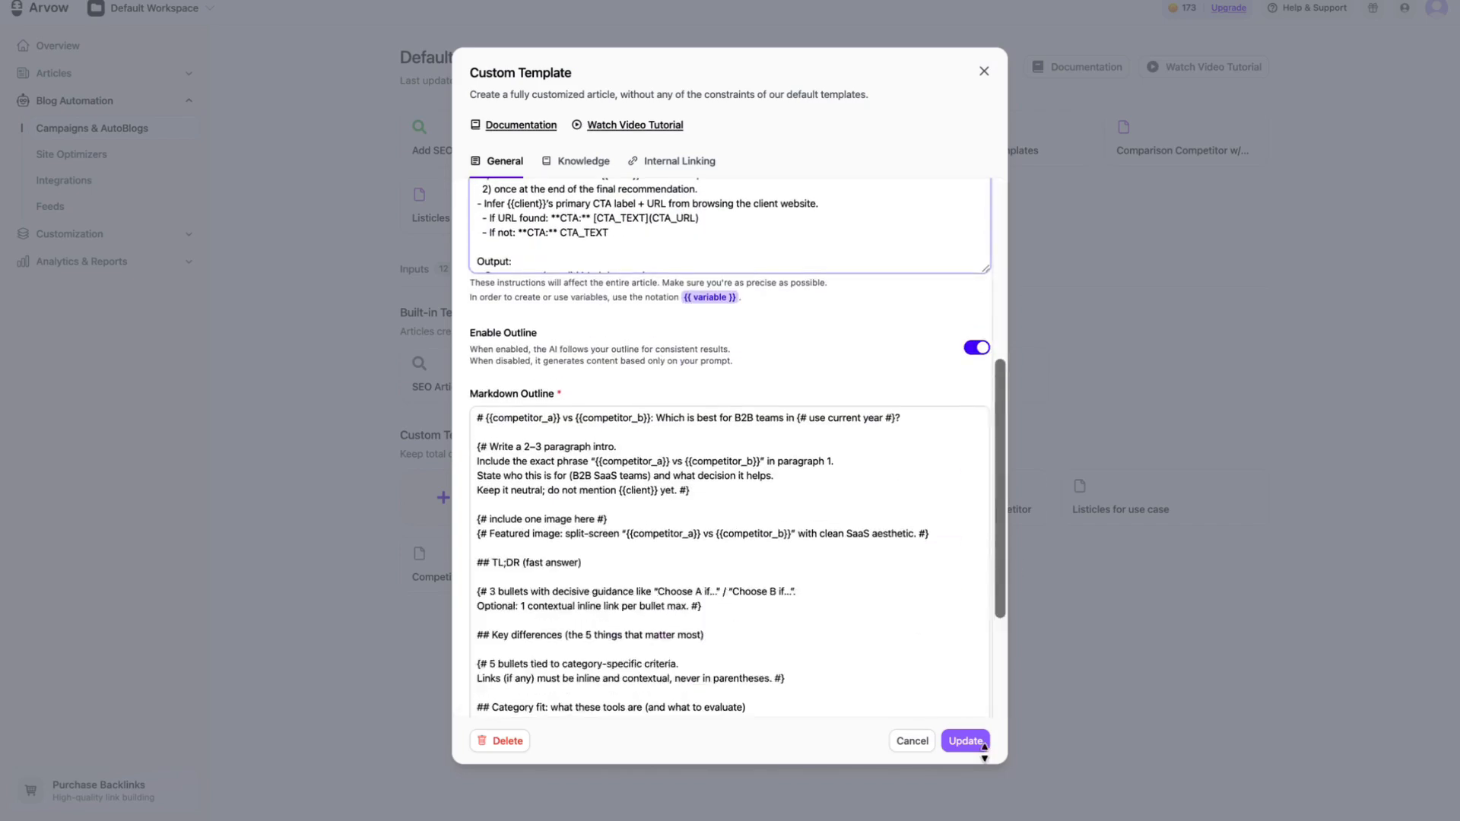
scroll(603, 308, "down", 2)
left_click_drag(482, 317, 787, 319)
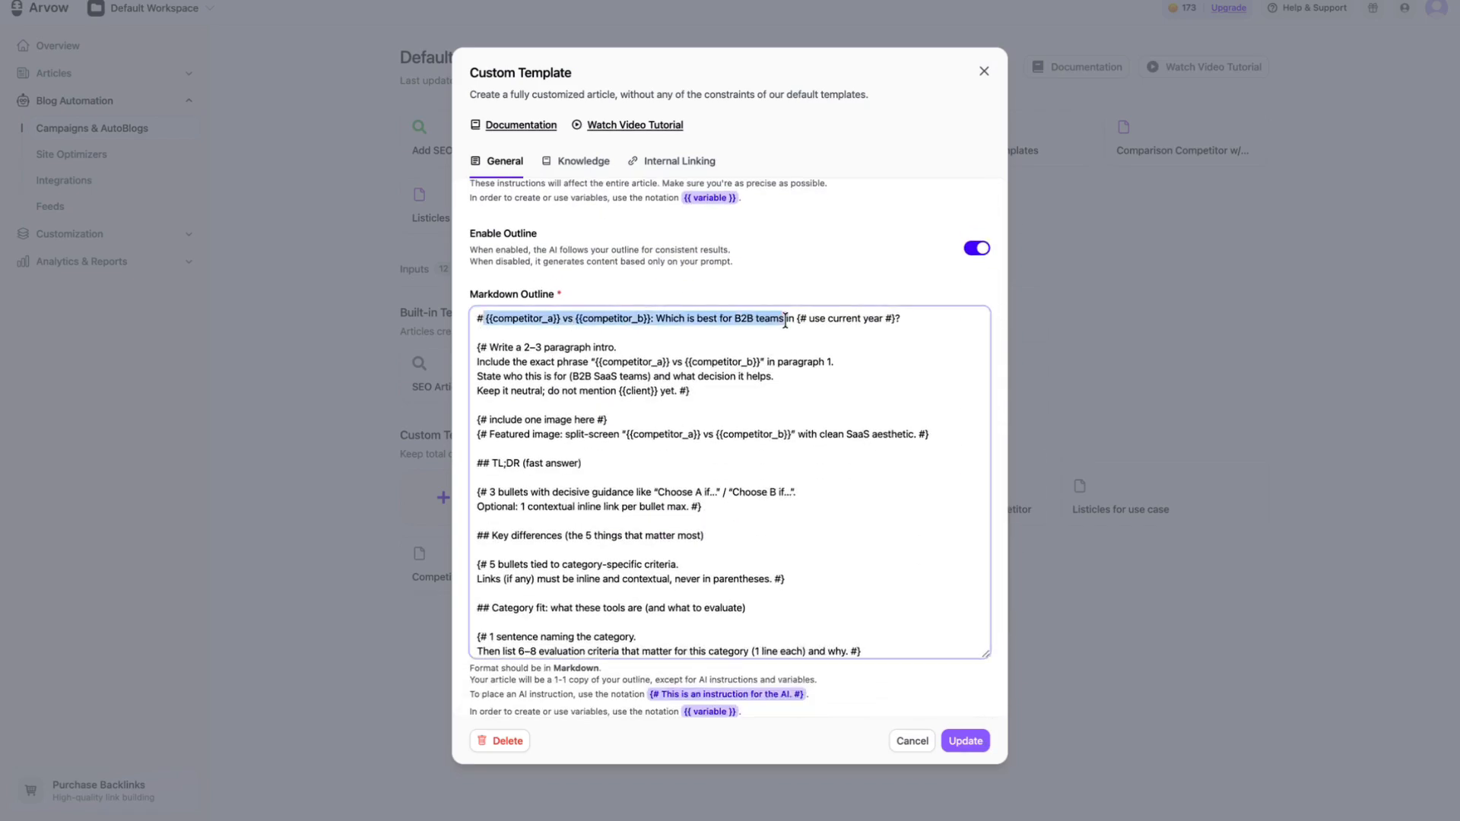
left_click_drag(489, 347, 620, 347)
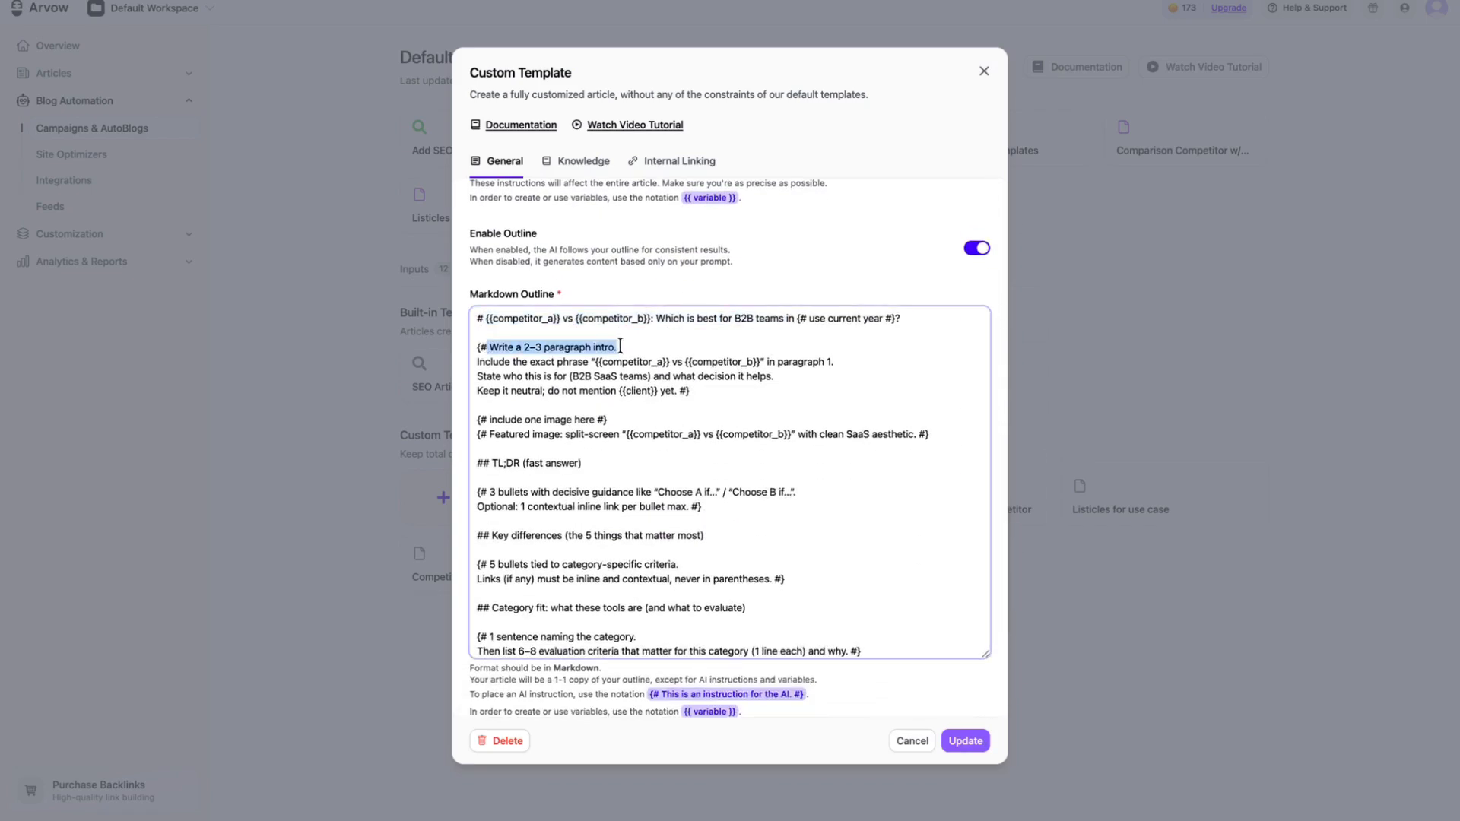
left_click(538, 440)
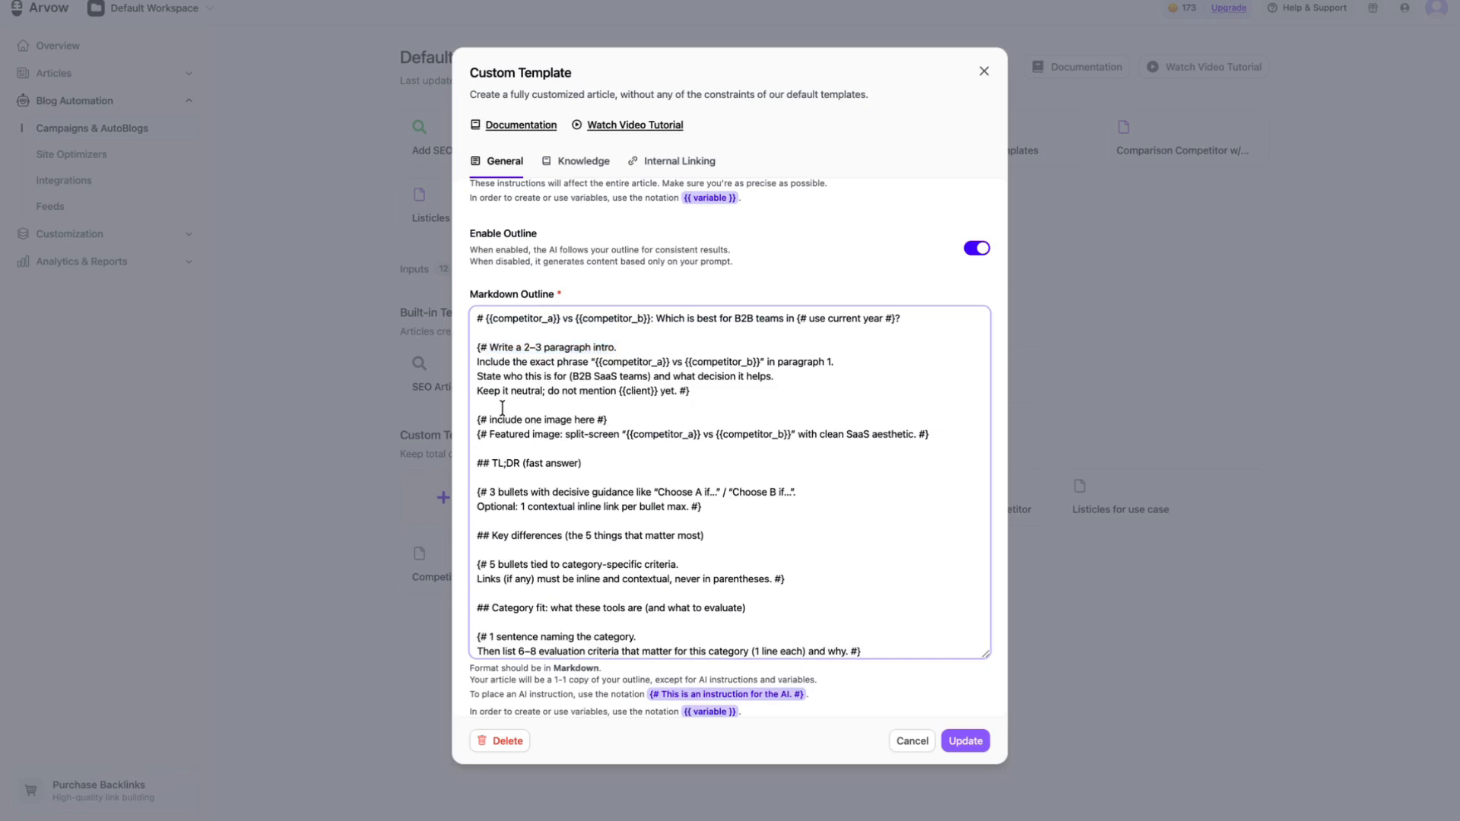
Step: Examine the TL;DR, quick verdict table, pricing and integrations sections of the comparison template's markdown outline
left_click_drag(566, 418, 648, 413)
scroll(574, 460, "down", 3)
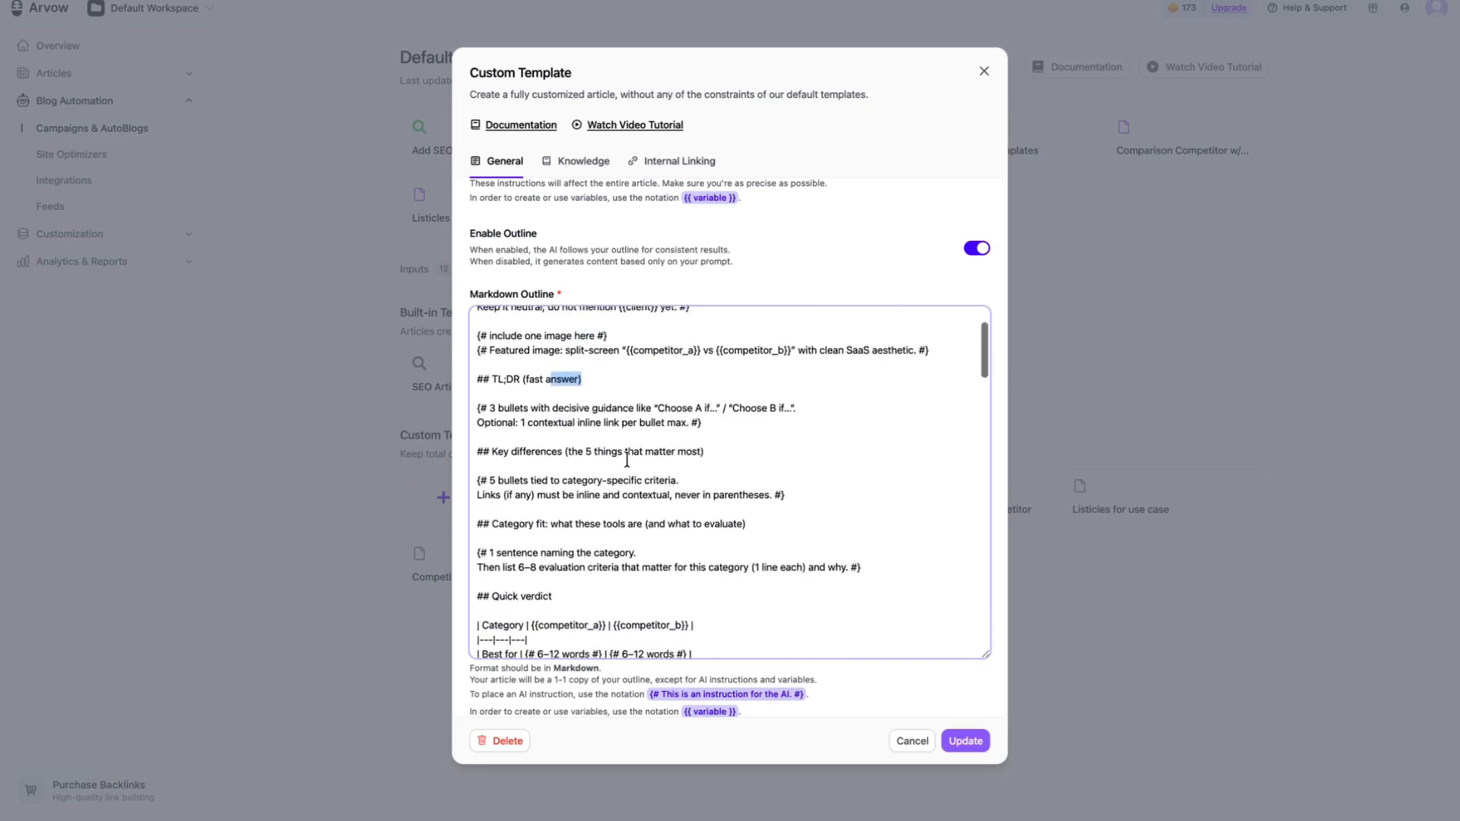
left_click_drag(498, 344, 634, 339)
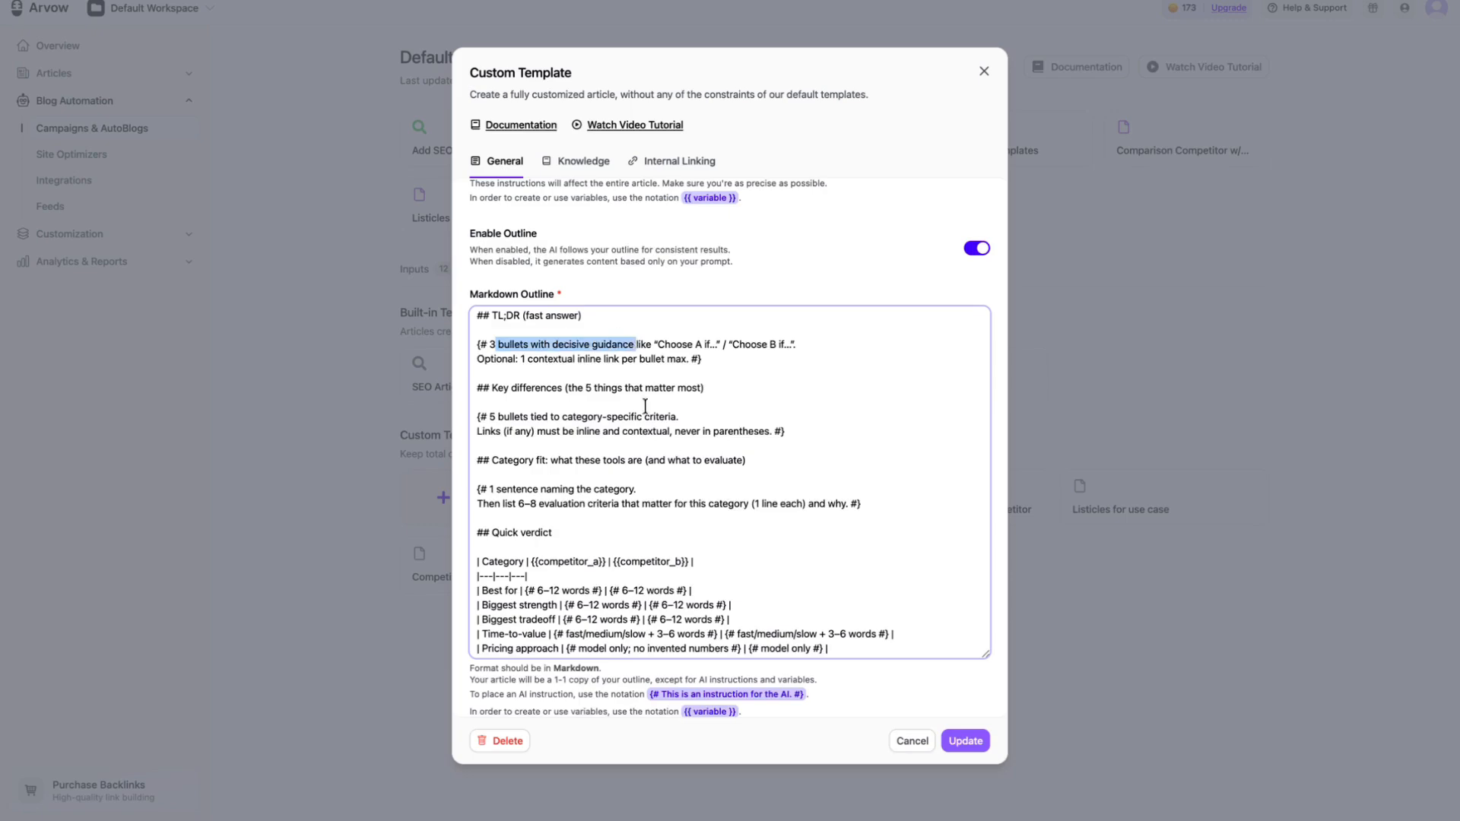
scroll(645, 434, "down", 3)
left_click_drag(693, 479, 526, 403)
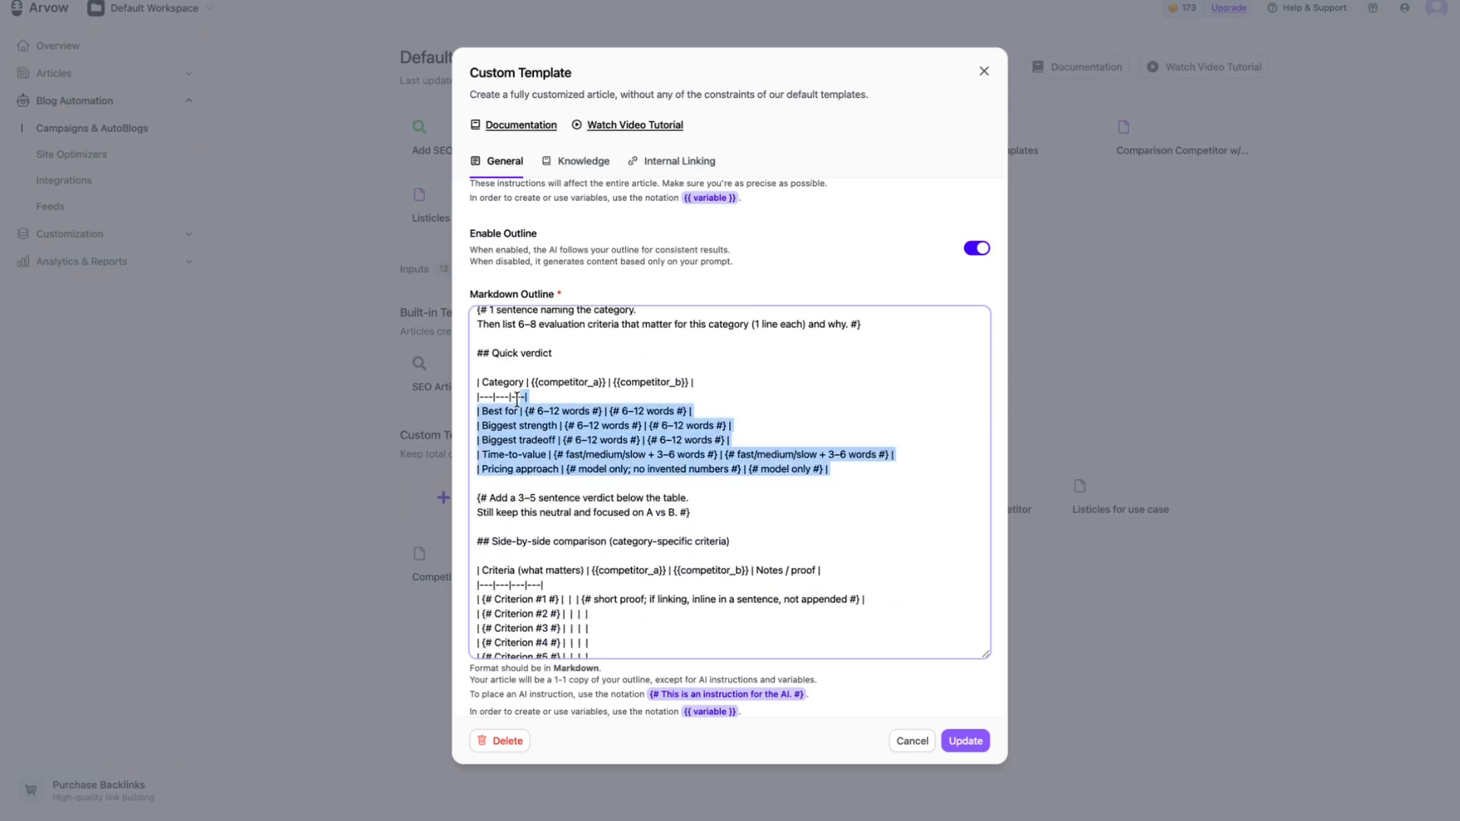
scroll(698, 530, "down", 10)
scroll(698, 530, "down", 10)
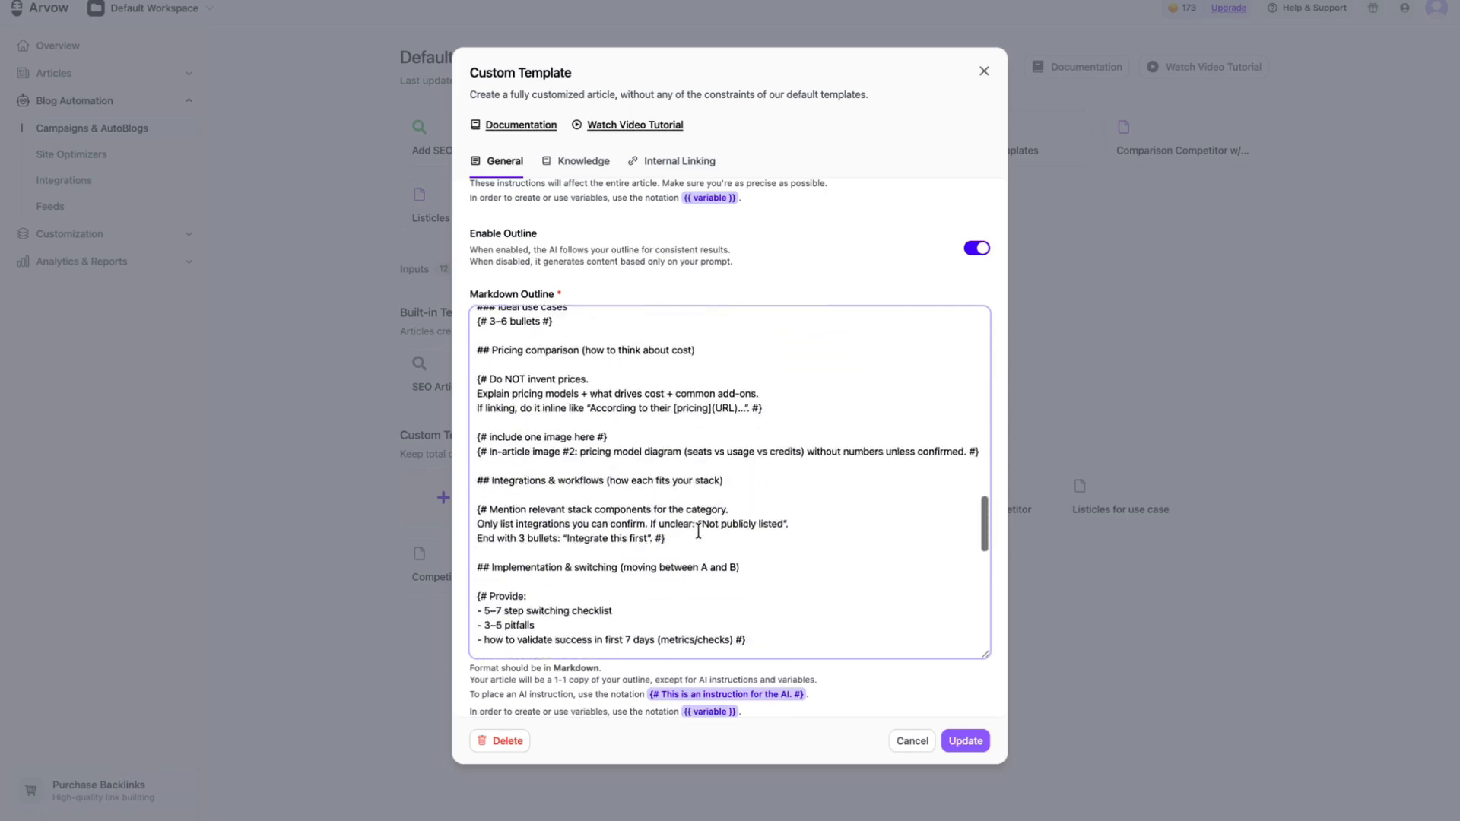
Step: Go back over the comparison template's outline, prompt and detected variables, and close it without updating
scroll(698, 530, "up", 20)
scroll(698, 530, "up", 5)
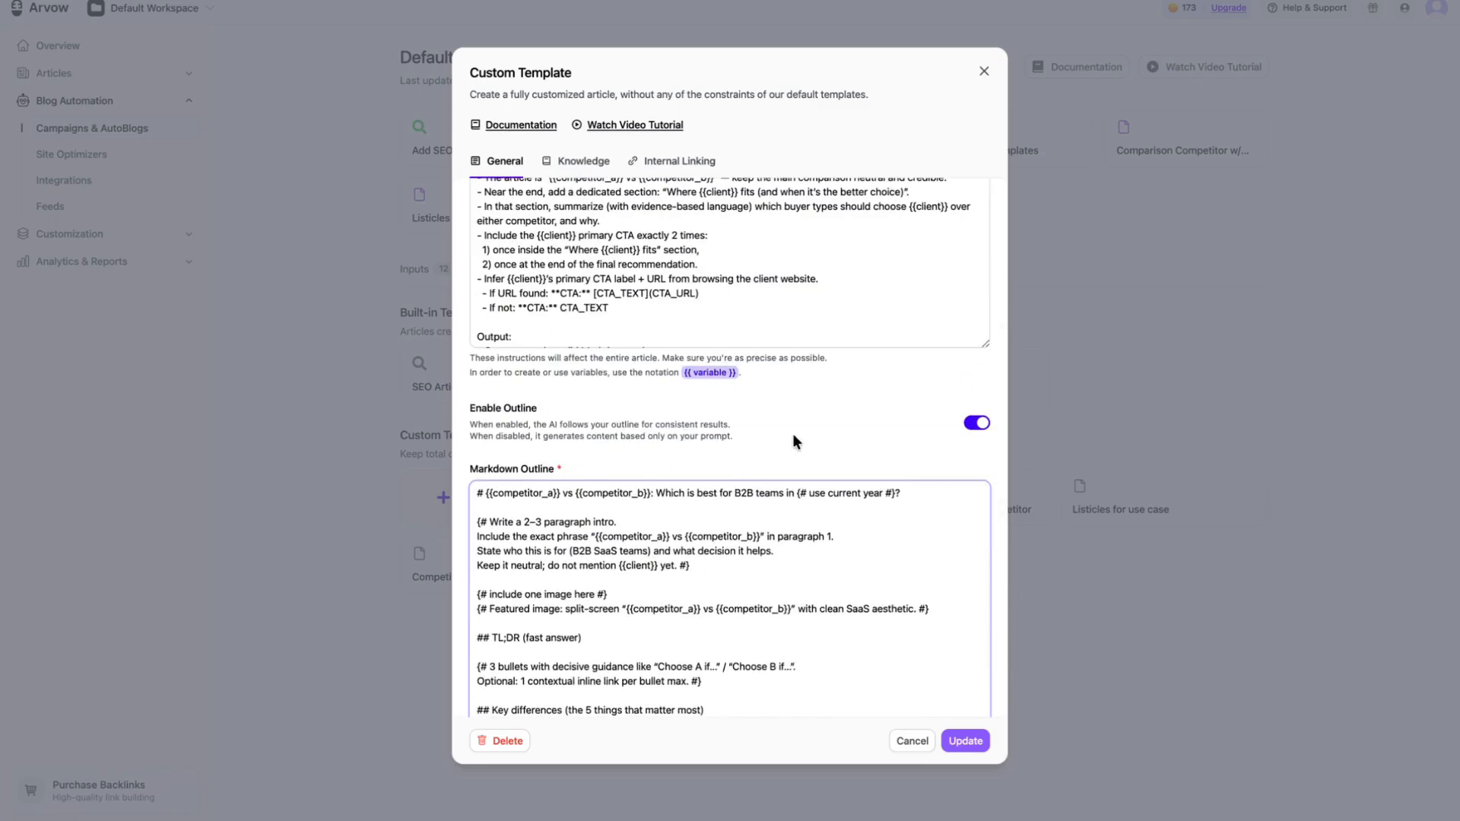
scroll(792, 435, "up", 7)
scroll(792, 435, "up", 2)
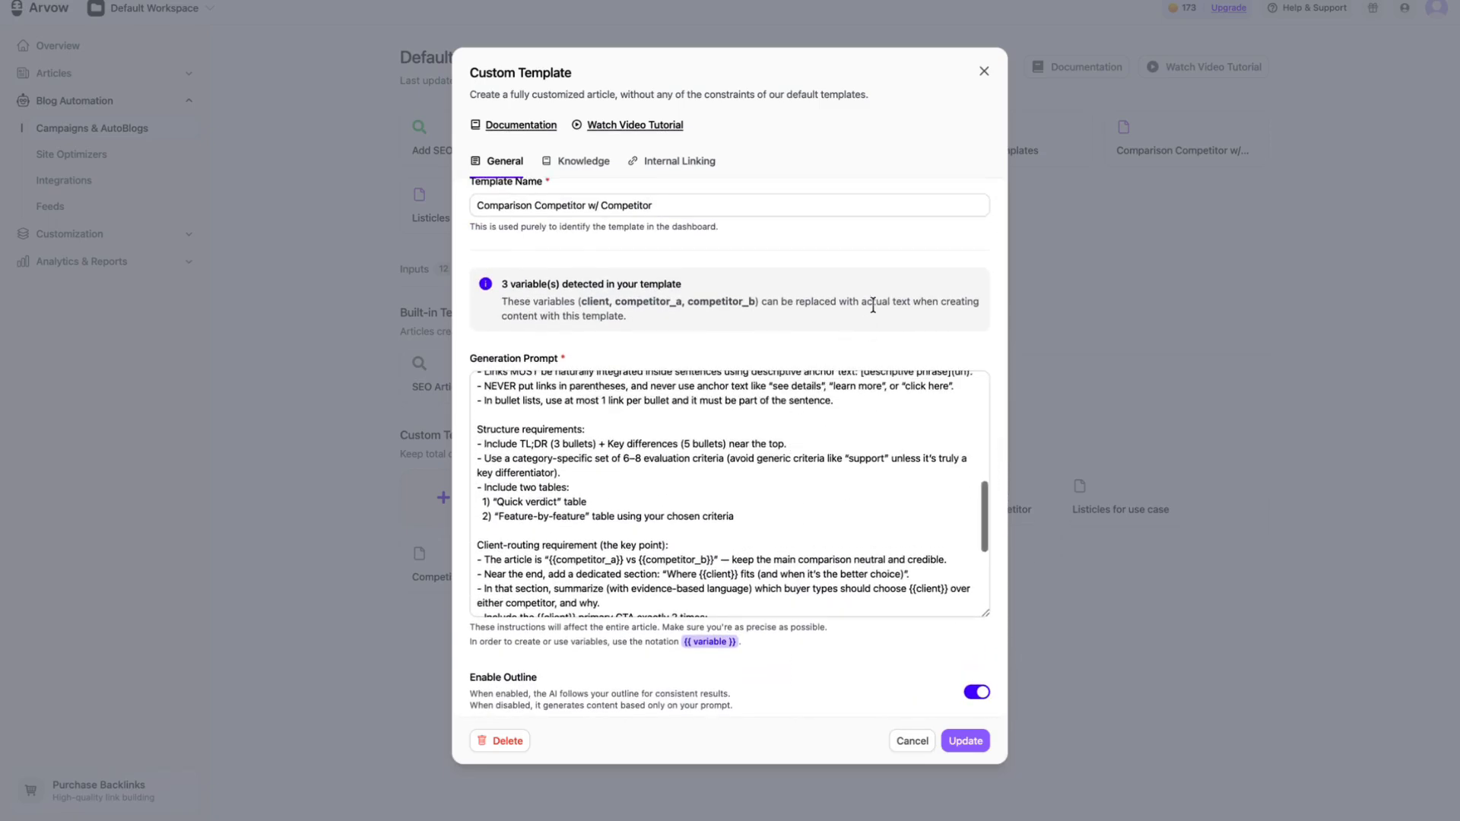
left_click(984, 70)
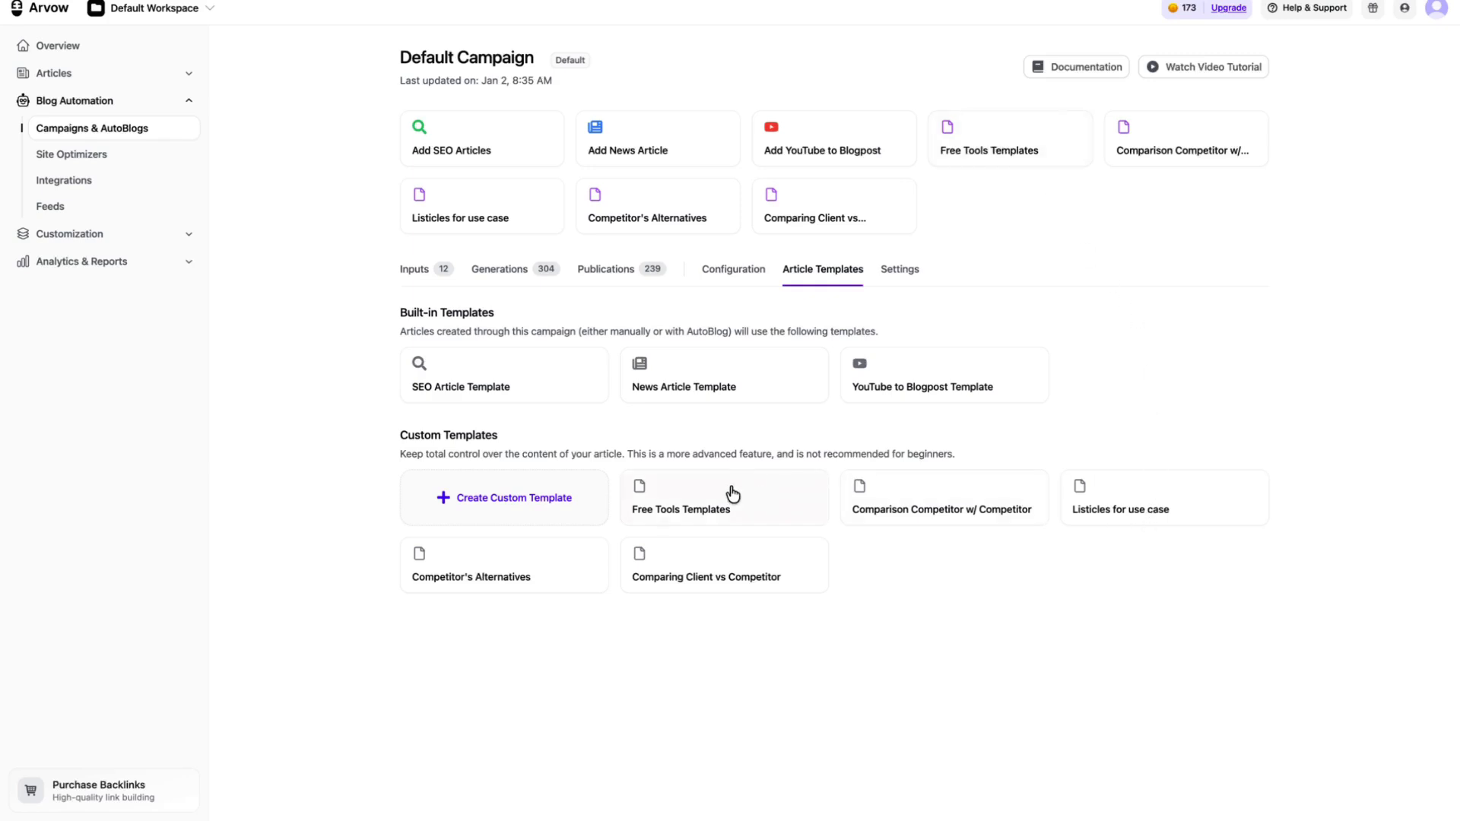
Step: Open the "Competitor's Alternatives" template and examine its generation prompt and the outline's title, intro and image instructions
left_click(547, 581)
scroll(759, 453, "down", 10)
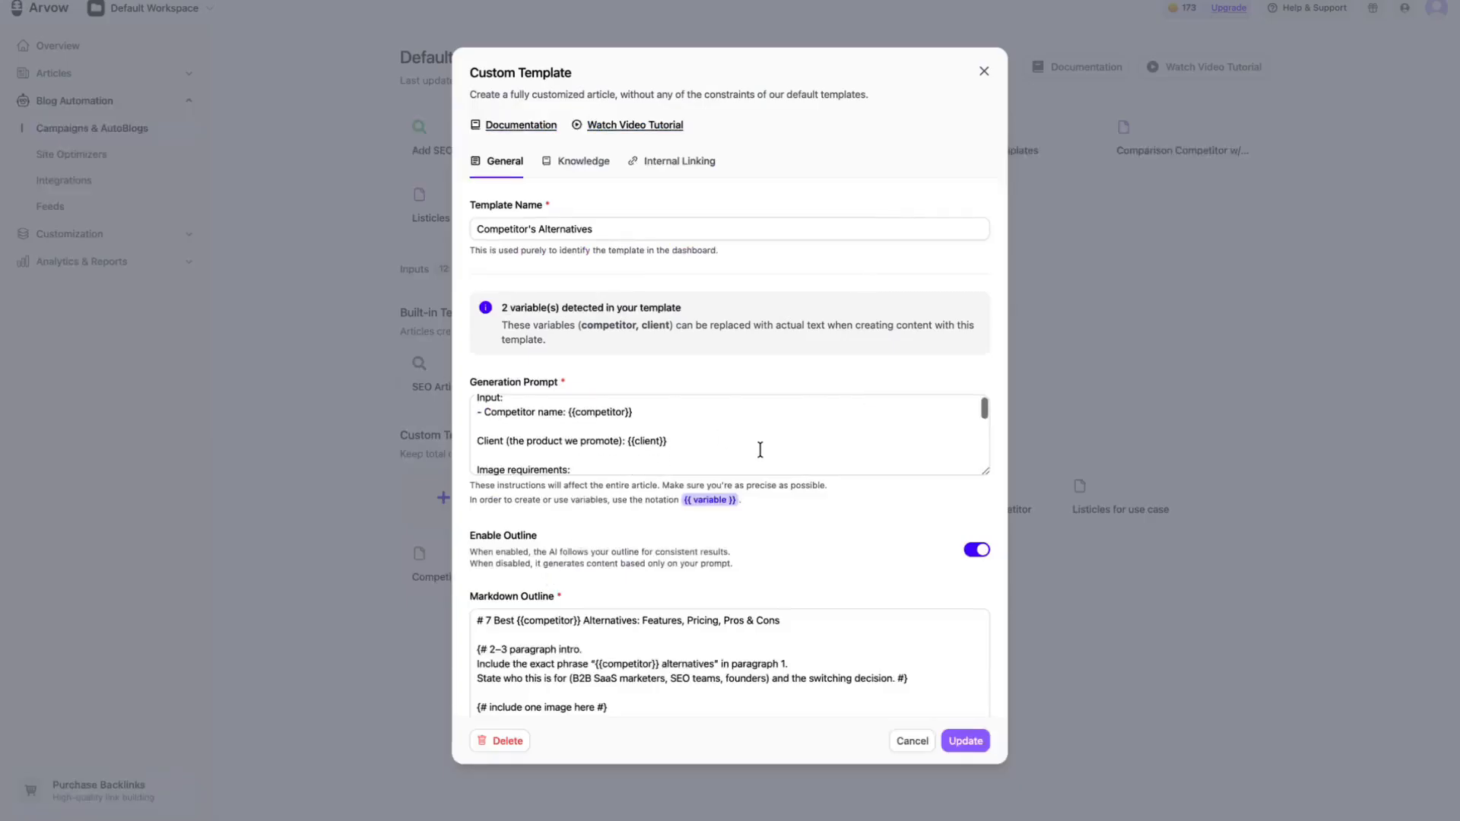
scroll(759, 536, "down", 5)
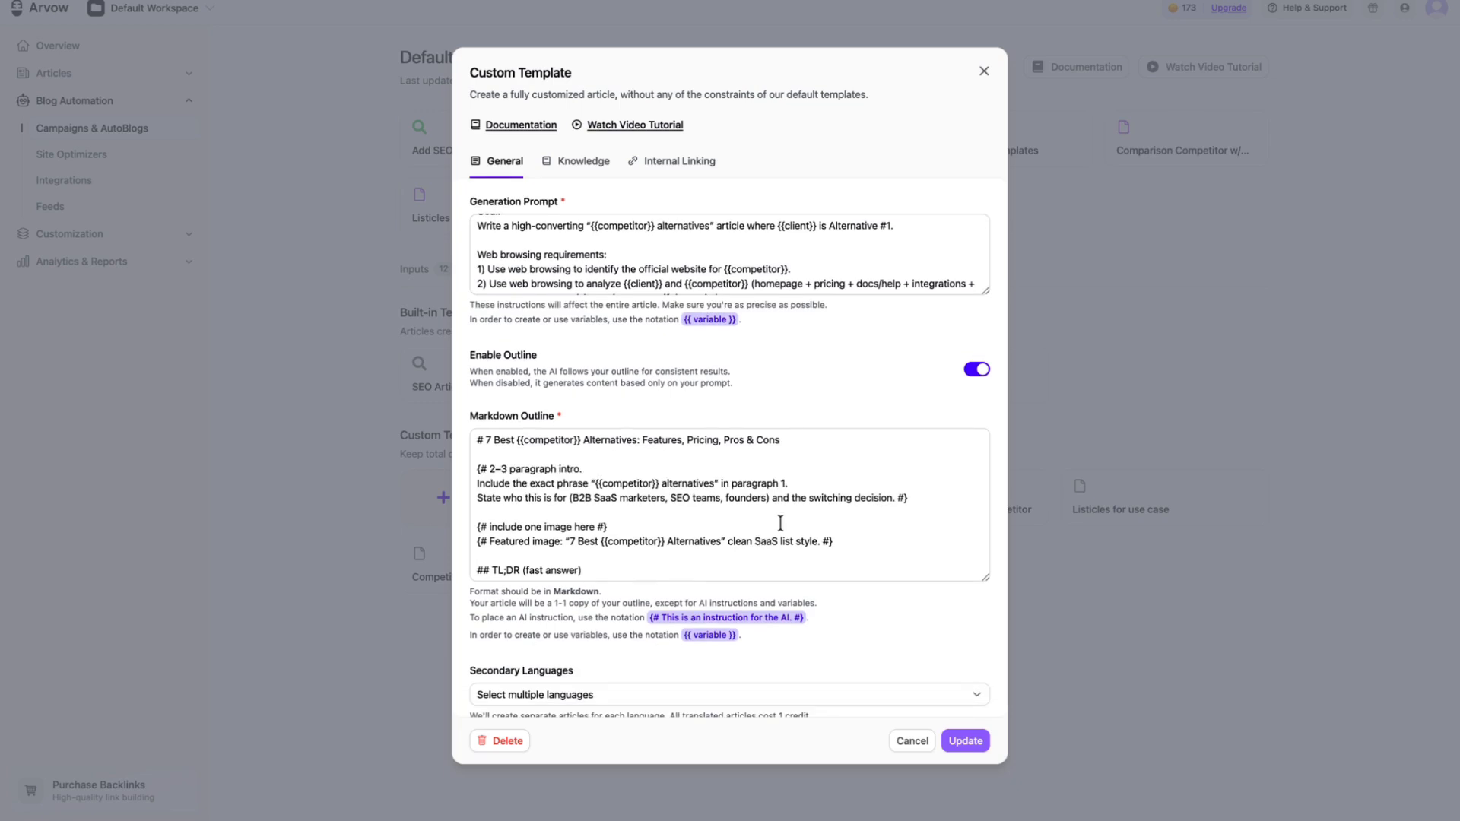
scroll(781, 523, "up", 2)
left_click_drag(479, 441, 695, 441)
left_click_drag(491, 472, 647, 472)
left_click_drag(523, 525, 648, 525)
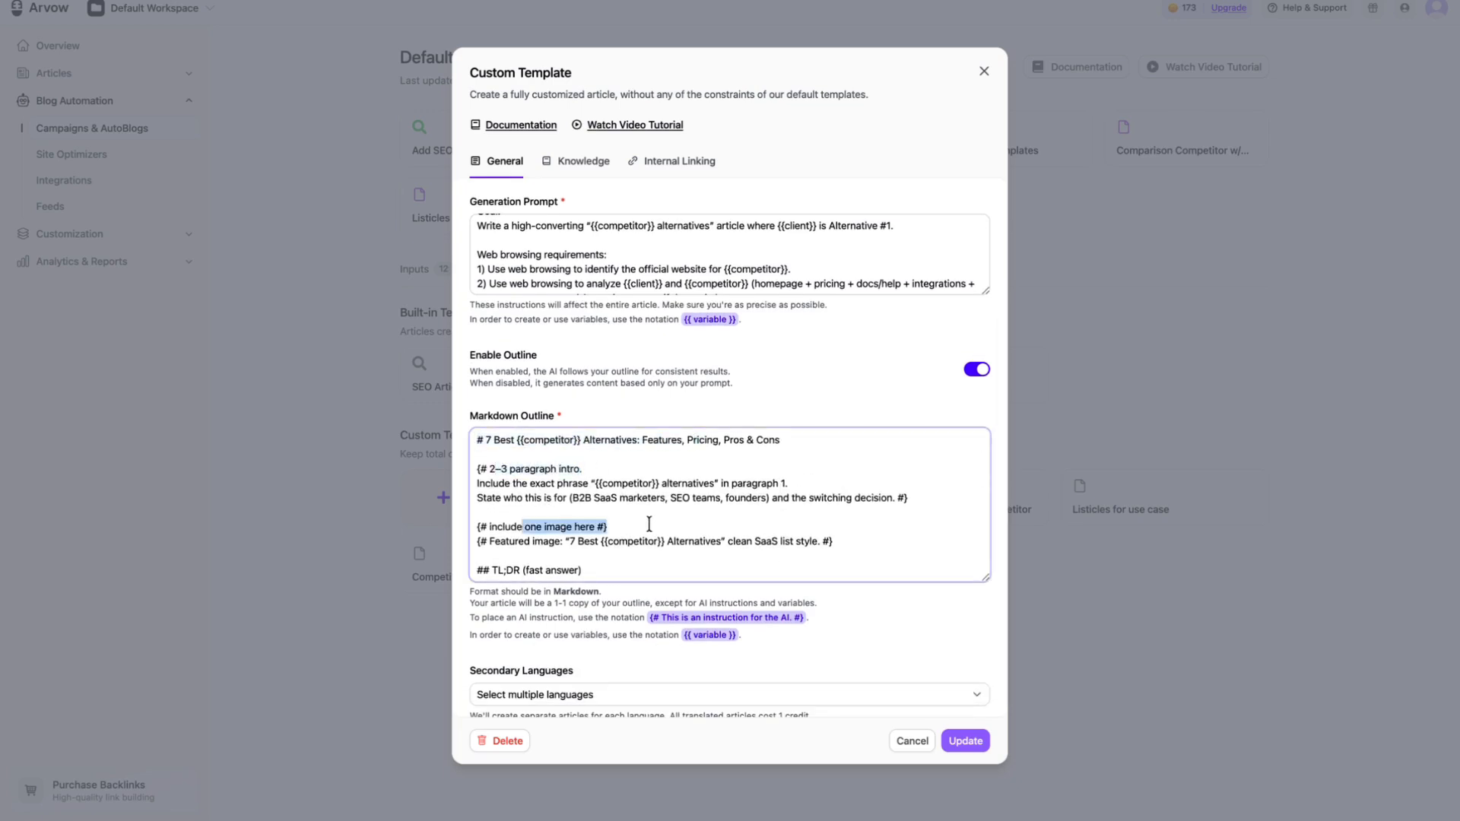
Step: Examine the TL;DR, key differences and CTA instructions in the "Competitor's Alternatives" outline, and close the template without updating
left_click(548, 555)
scroll(748, 552, "down", 1)
scroll(748, 552, "down", 2)
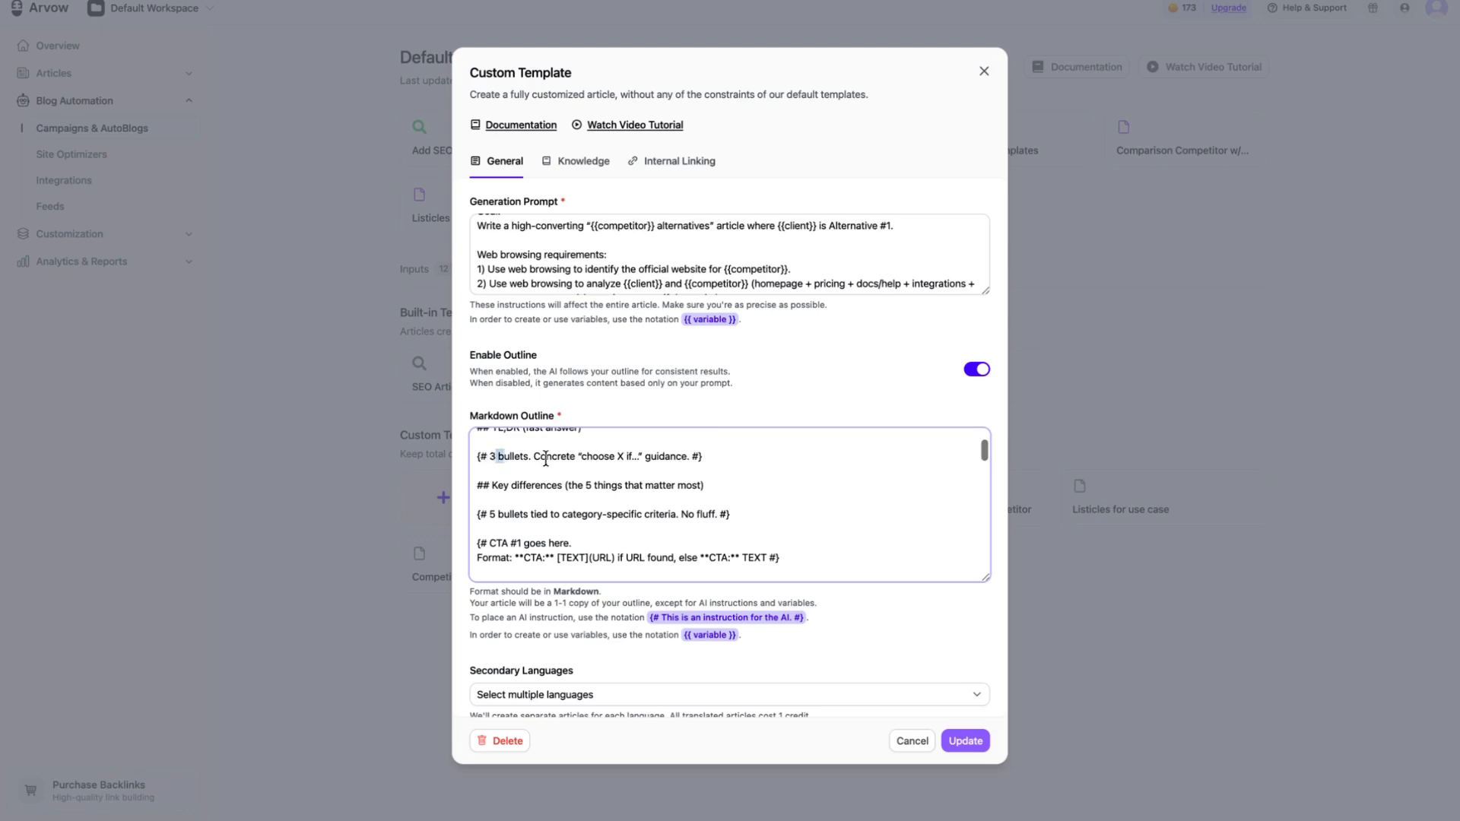
left_click_drag(504, 456, 671, 457)
scroll(657, 511, "down", 1)
left_click_drag(503, 514, 411, 479)
scroll(657, 512, "down", 1)
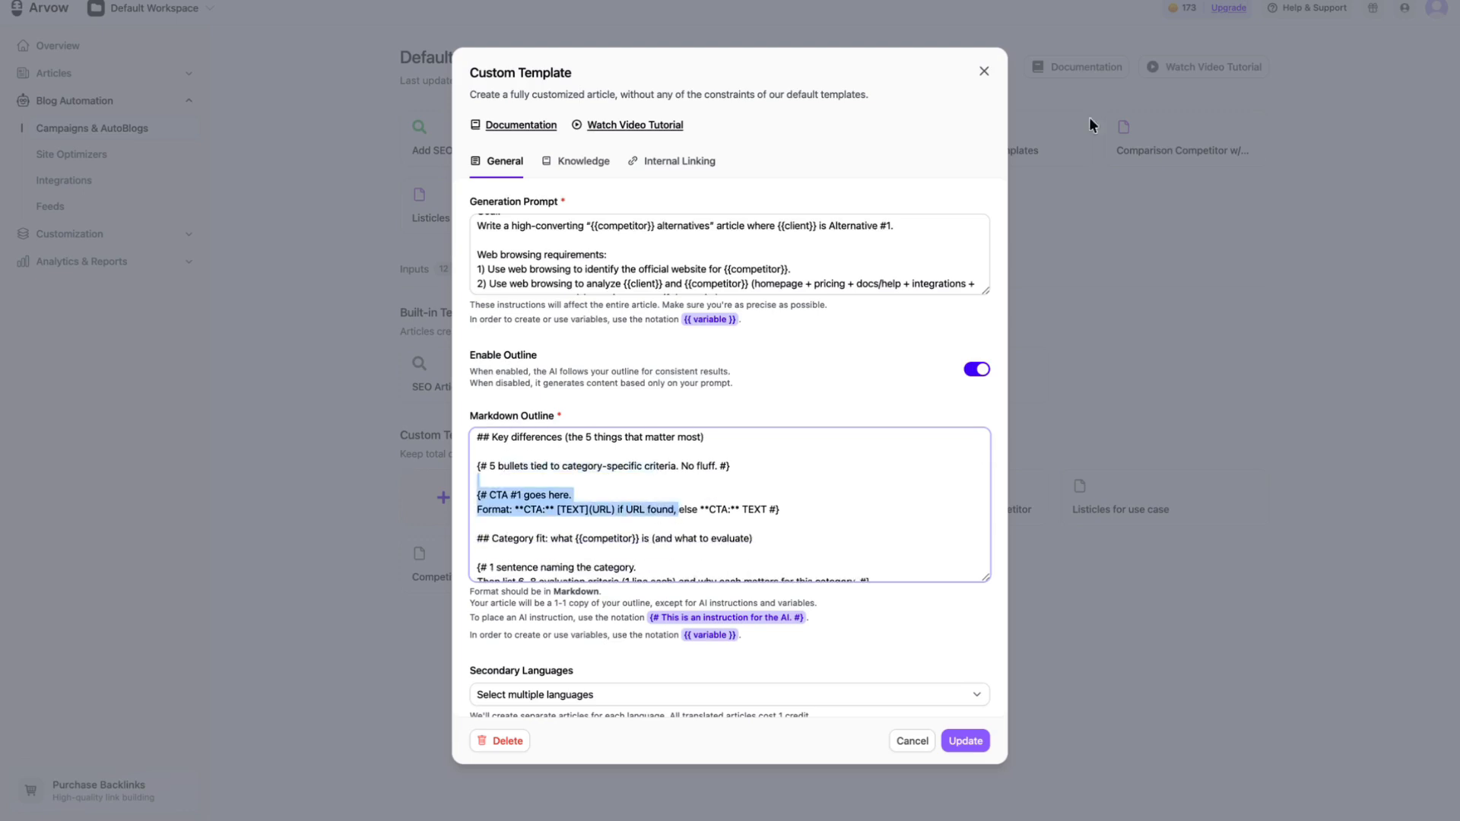
left_click(984, 73)
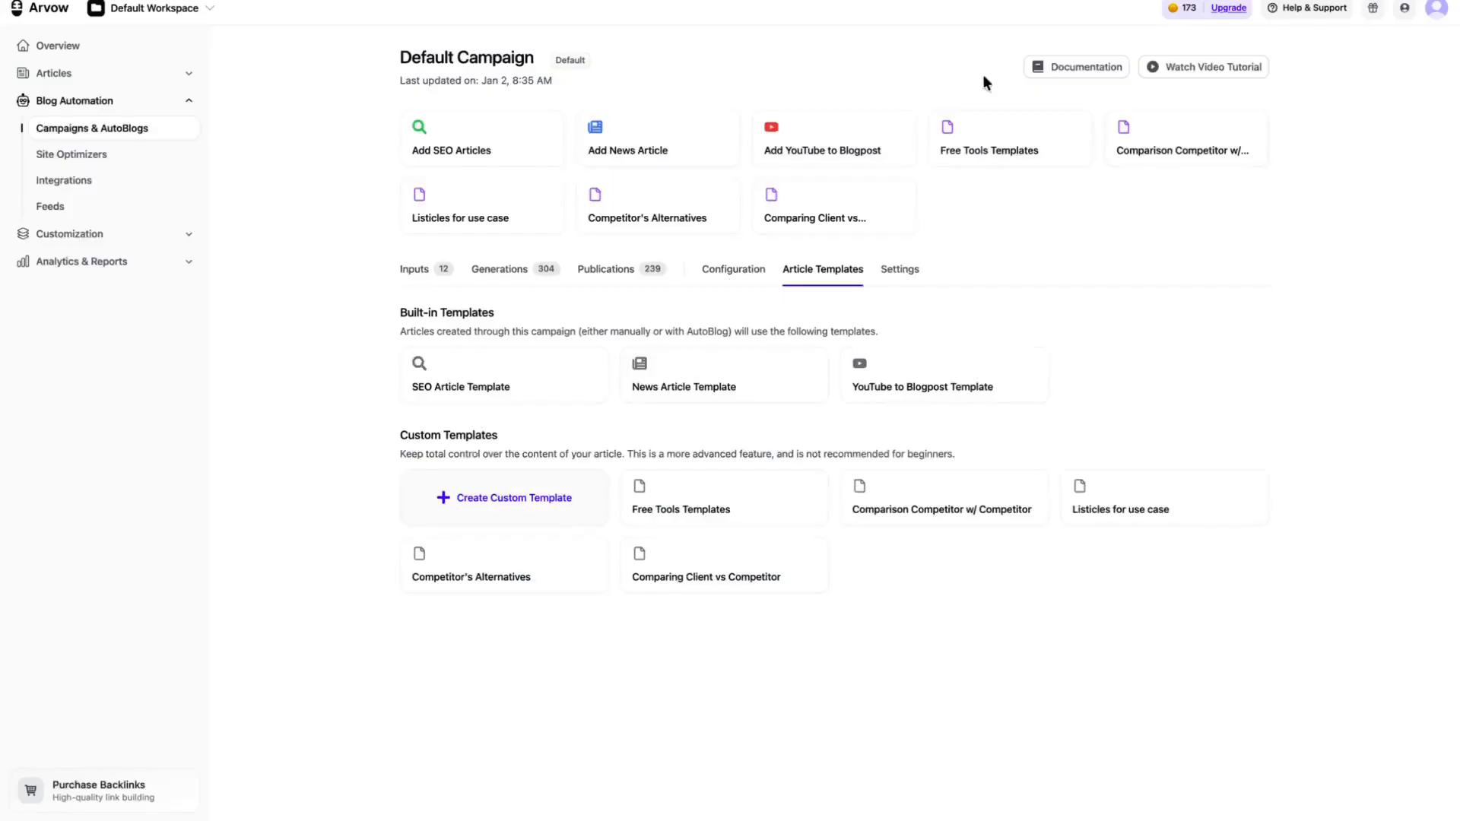